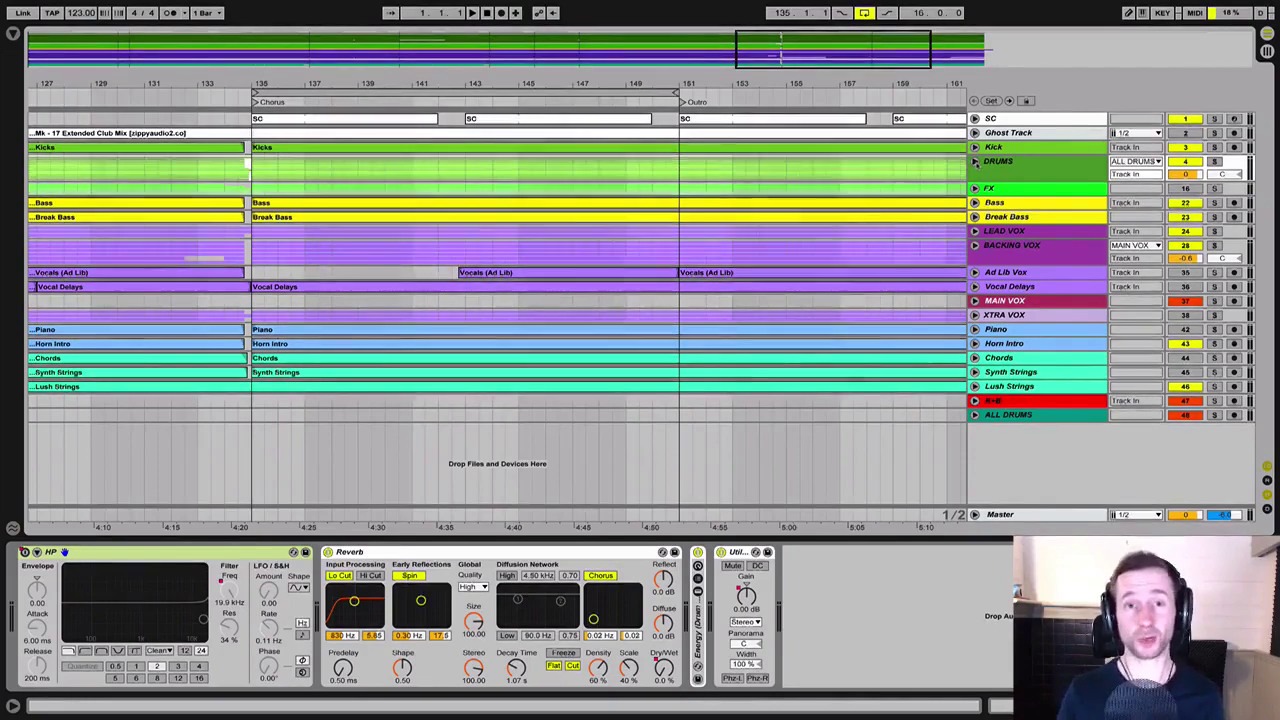
Play the arrangement from the start of the chorus at bar 135 and stop after a few bars
click(250, 172)
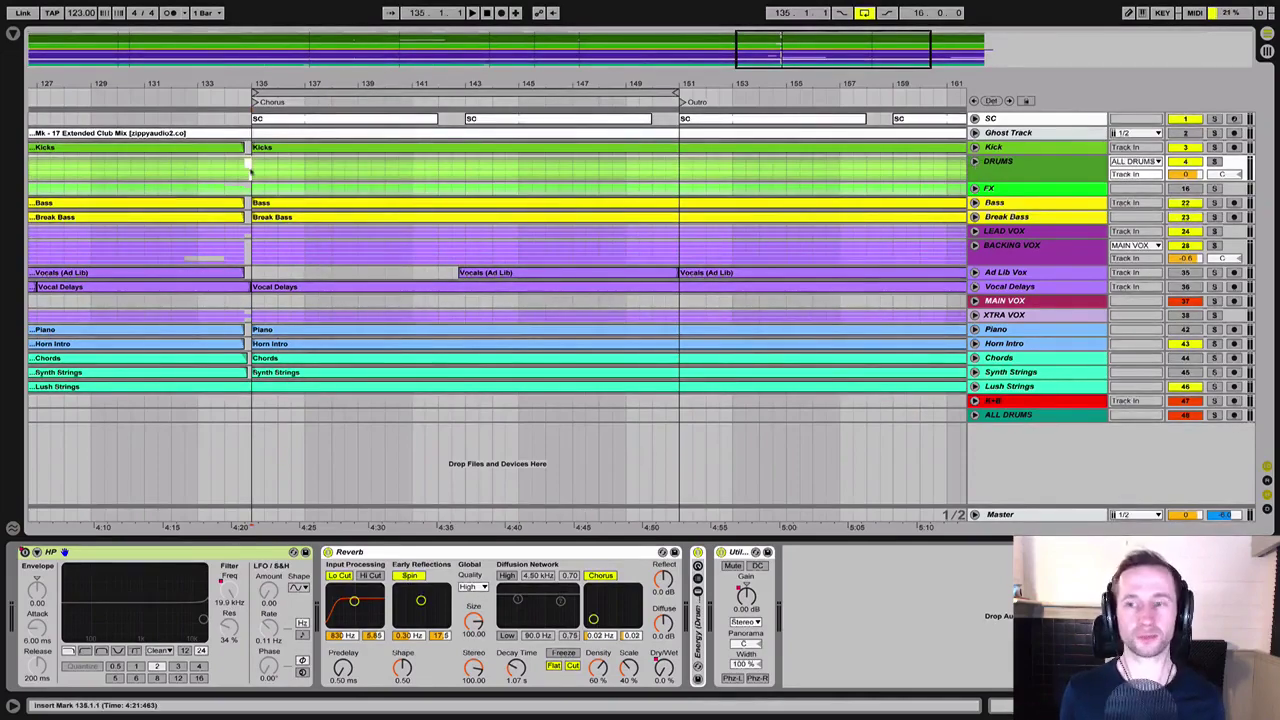
key(space)
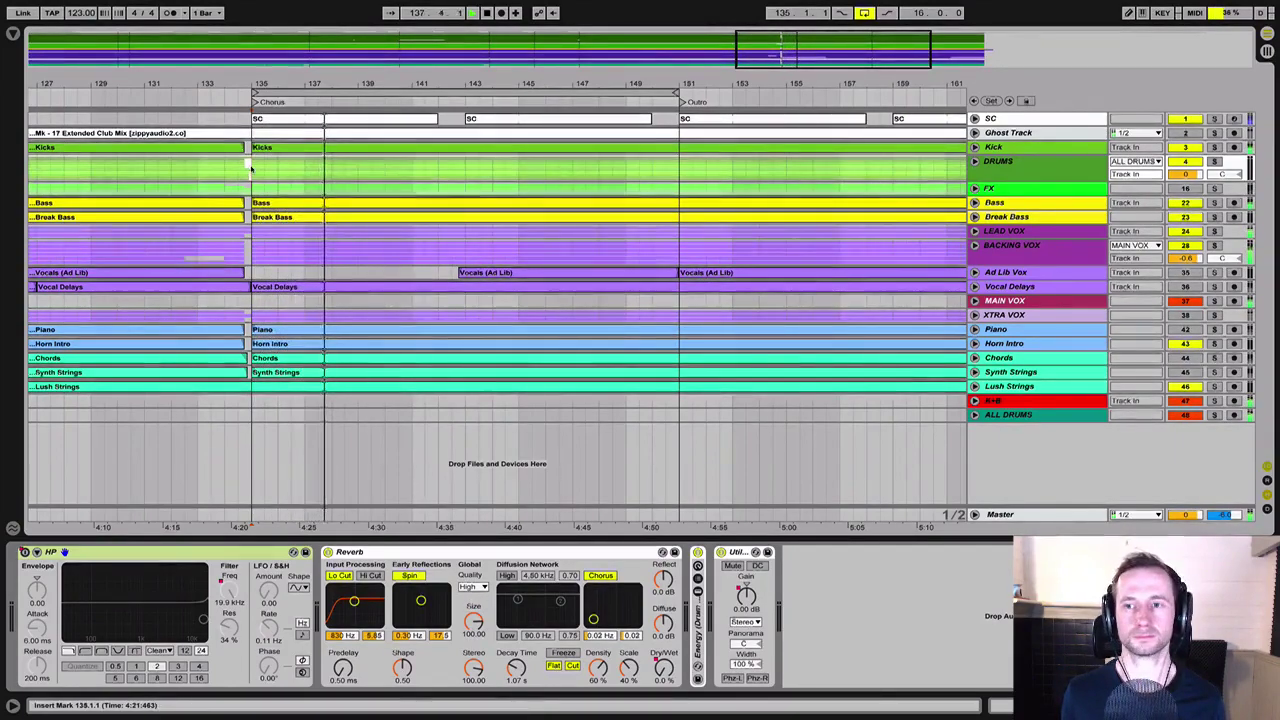
key(space)
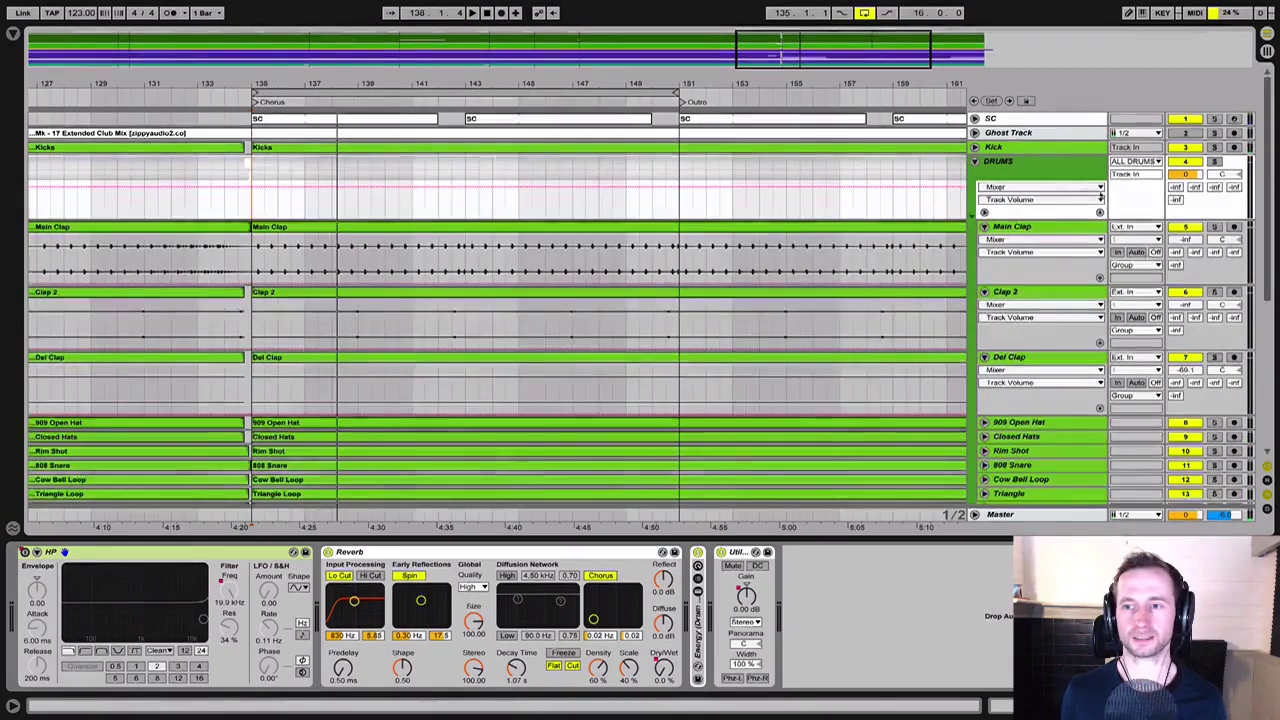
Expand the DRUMS group, pull the Main Clap volume down to -inf and raise it to -14.1 dB against the mix
click(975, 161)
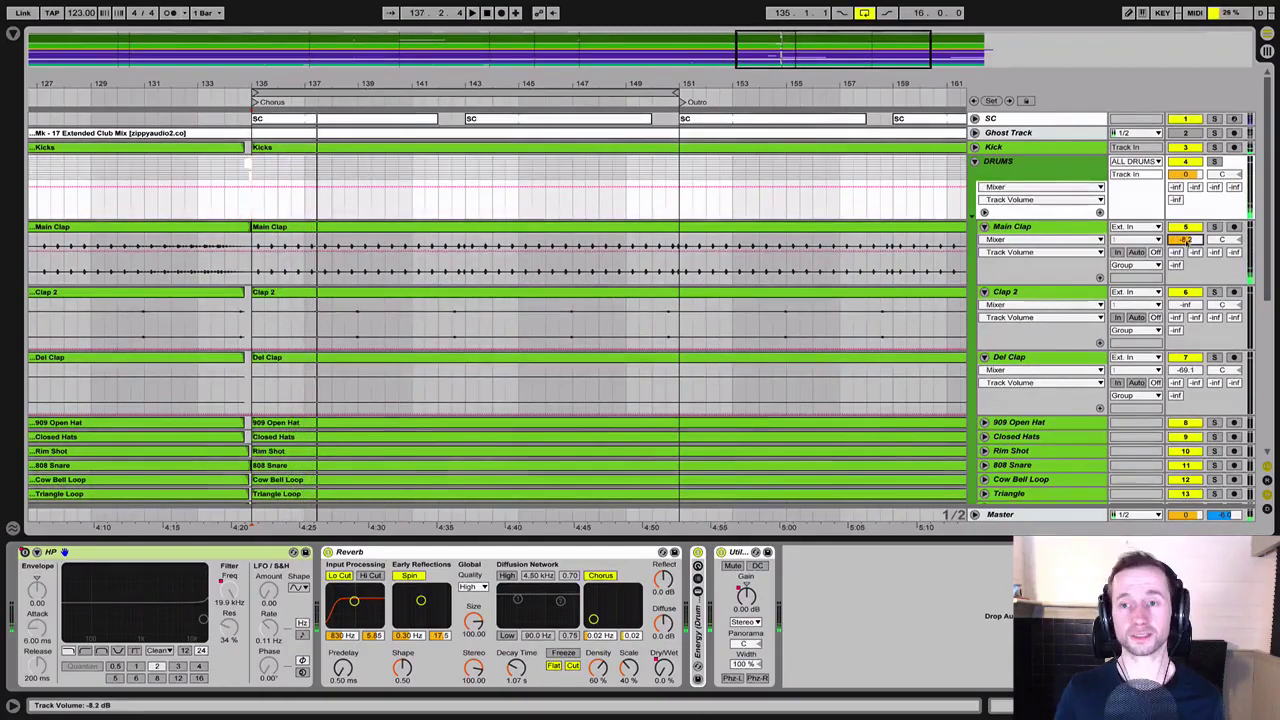
key(alt+m)
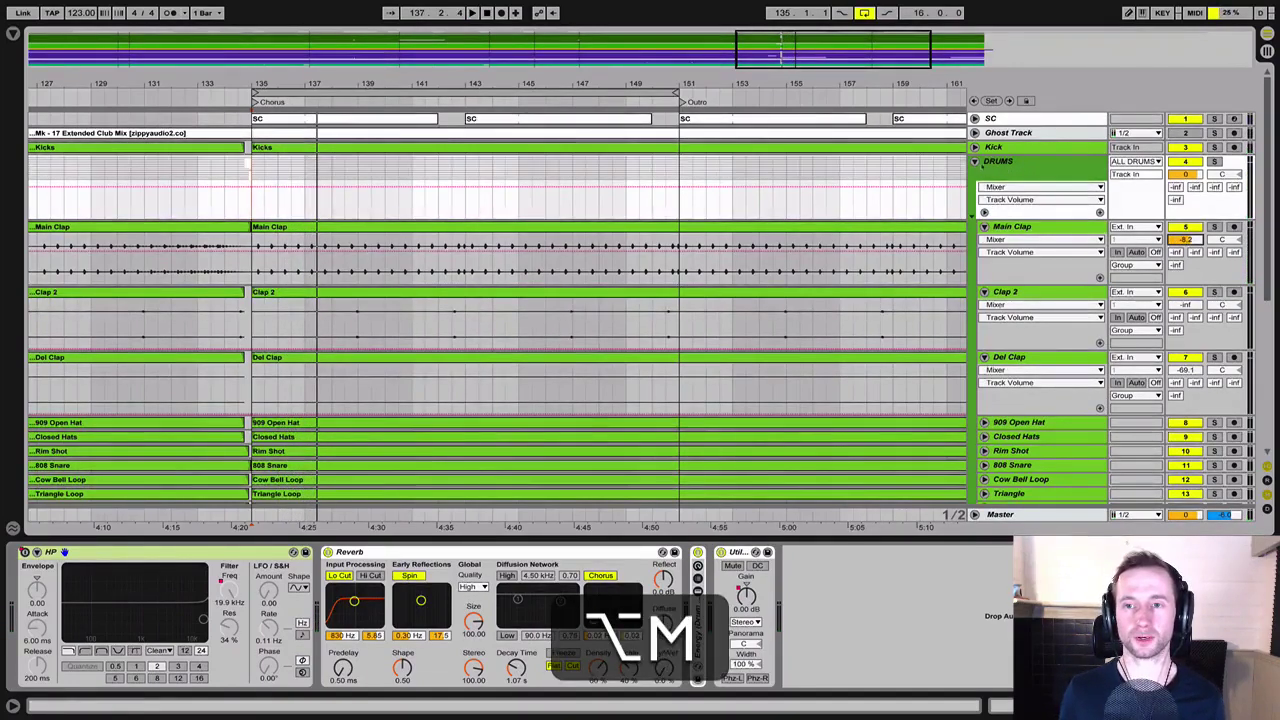
click(976, 162)
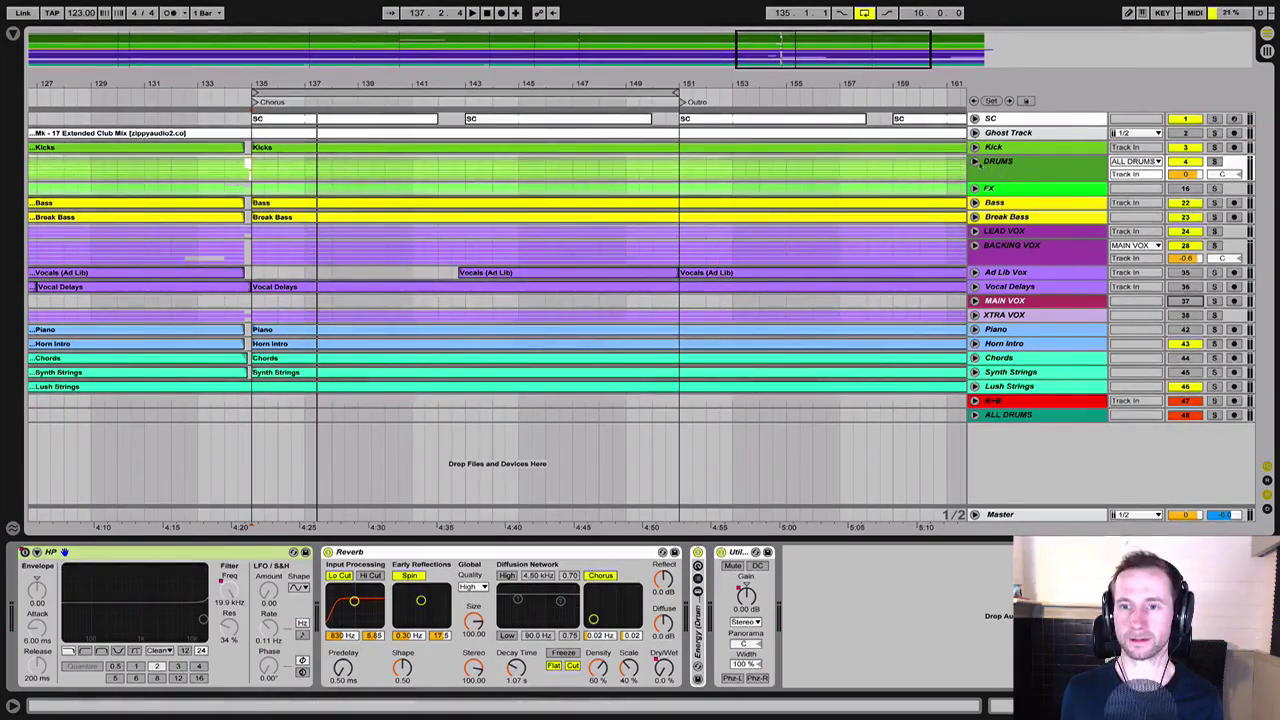
click(975, 162)
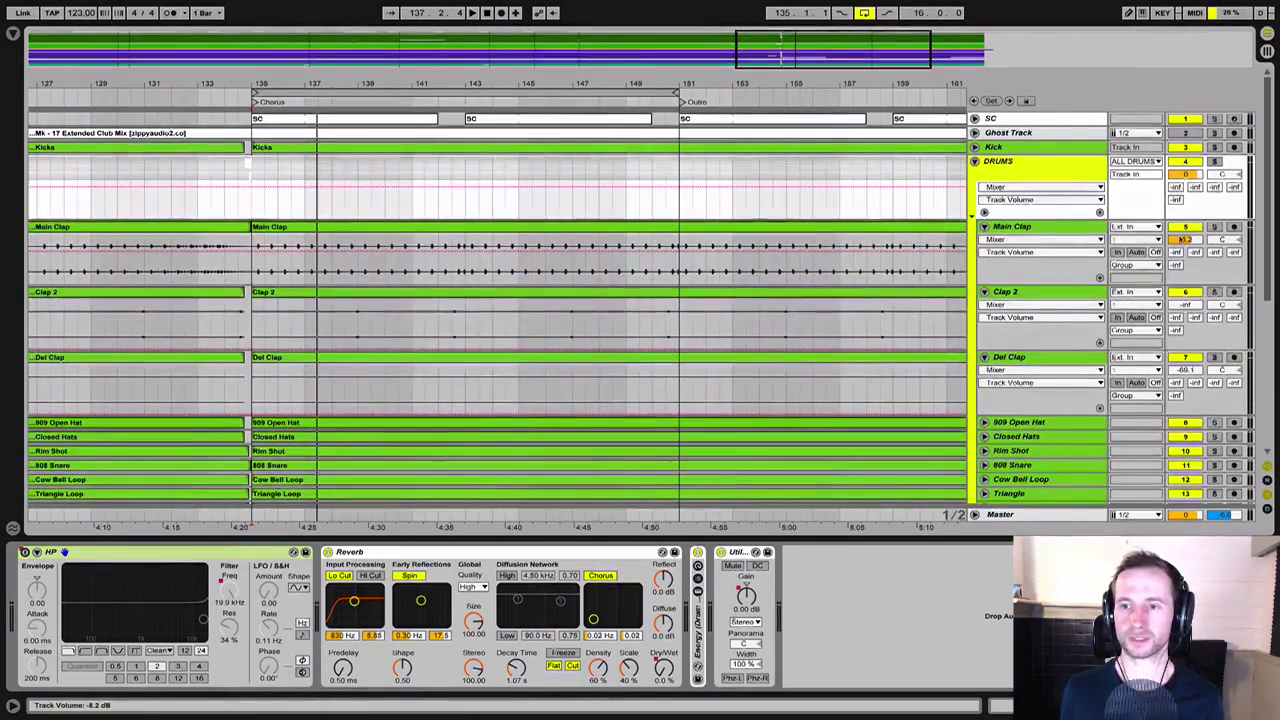
drag(1185, 240, 1185, 330)
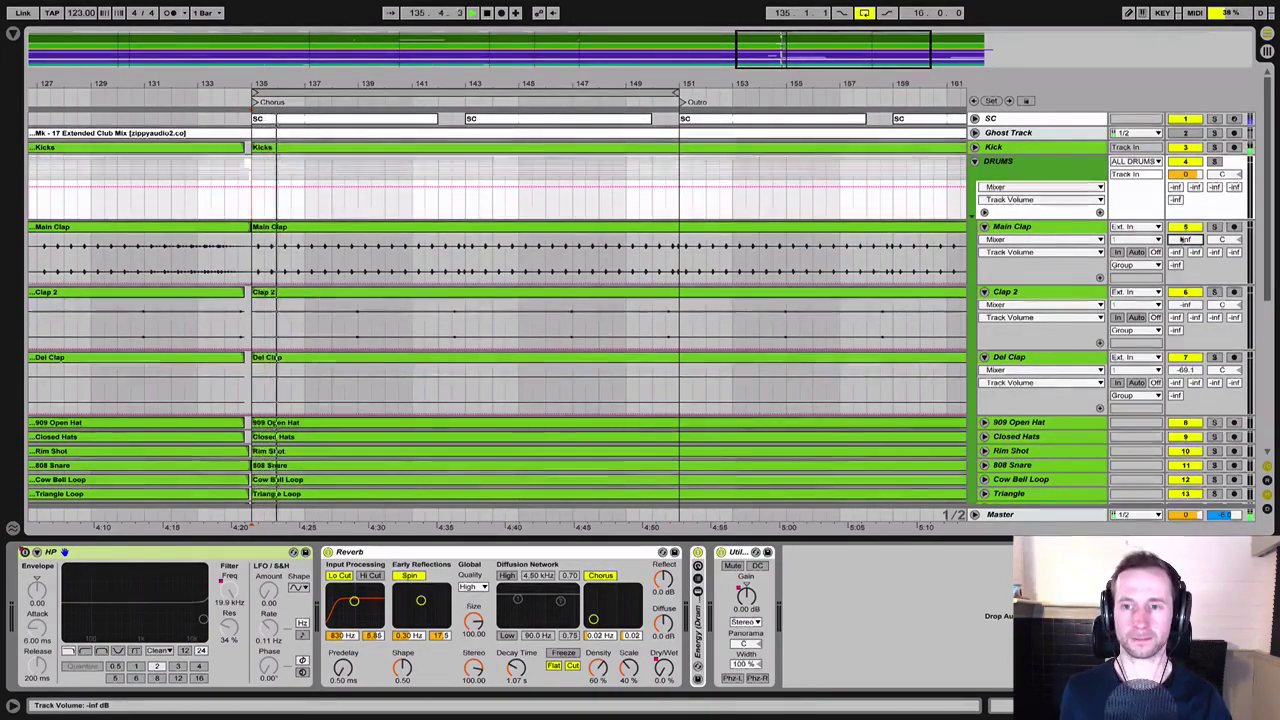
drag(1183, 240, 1183, 195)
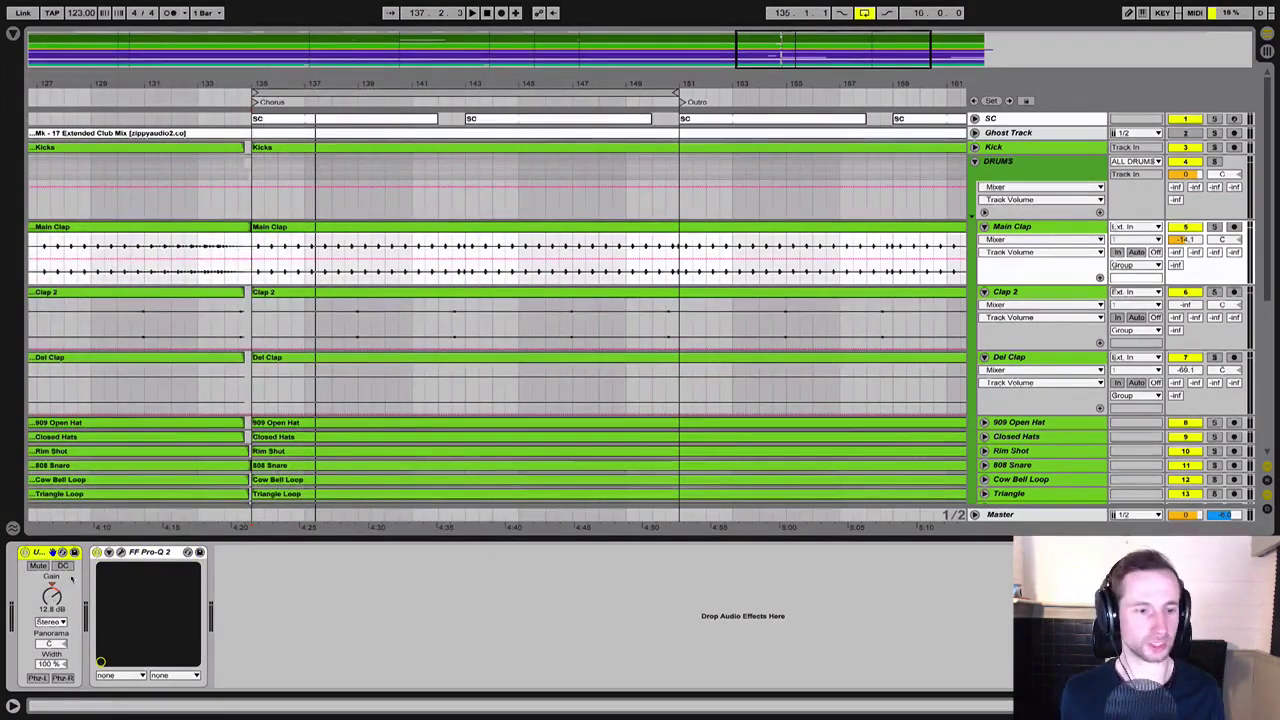
Open the FF Pro-Q 2 equalizer on the Main Clap track and play the chorus through it
click(138, 553)
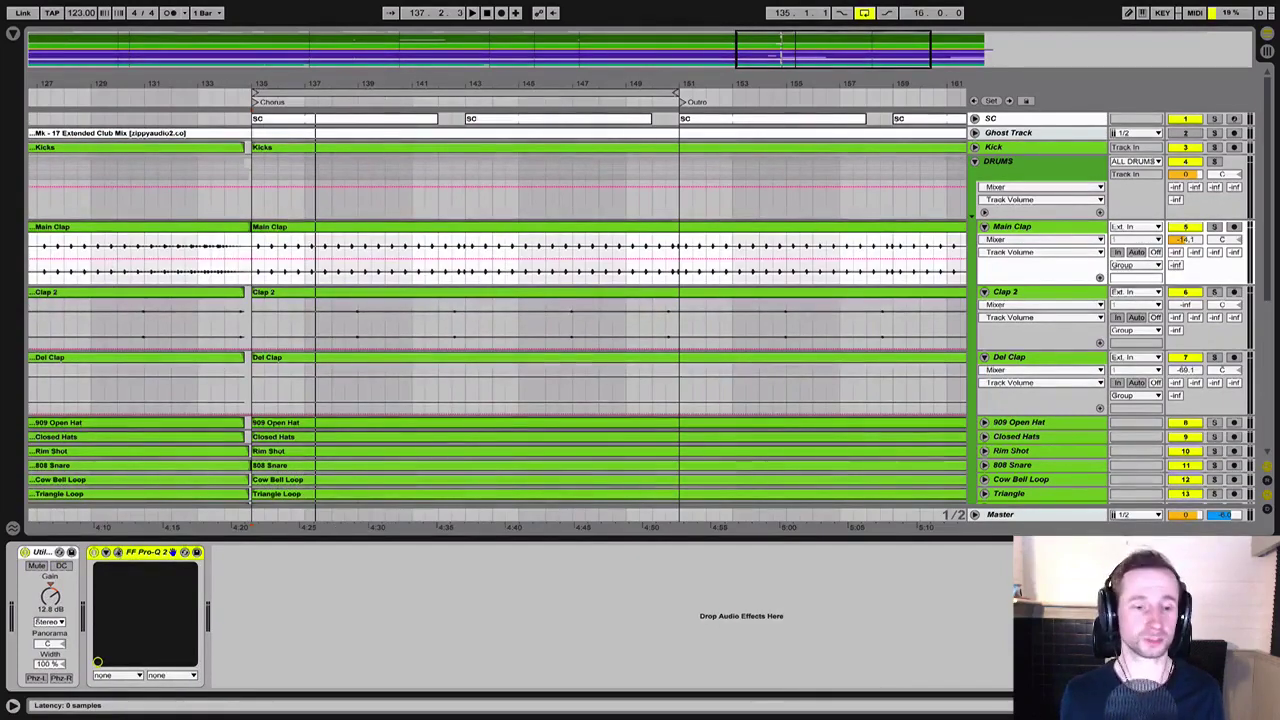
key(space)
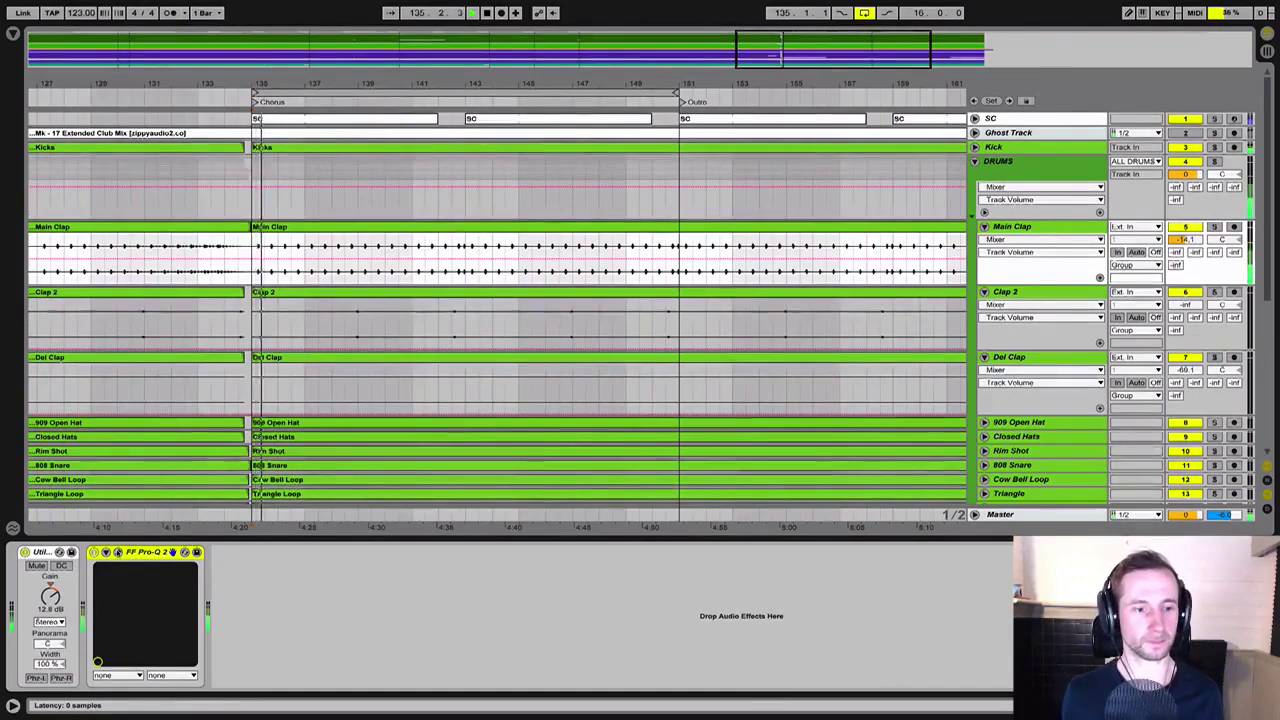
key(space)
click(117, 552)
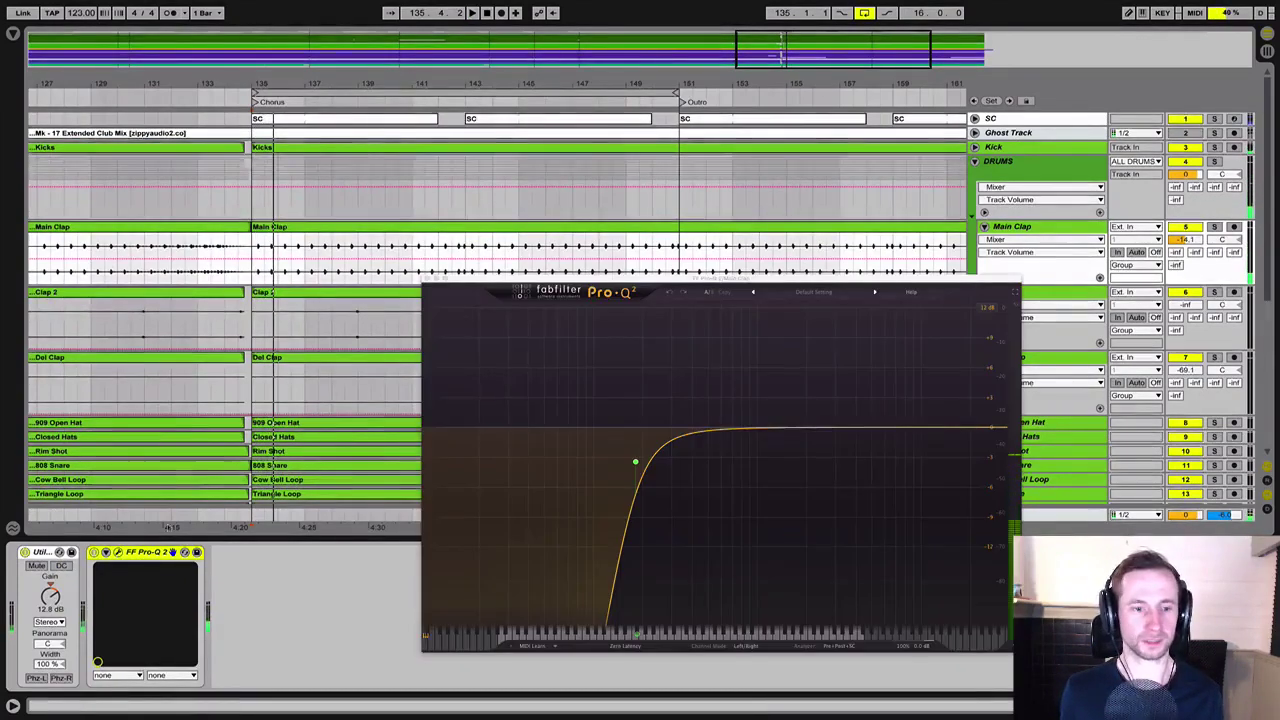
key(space)
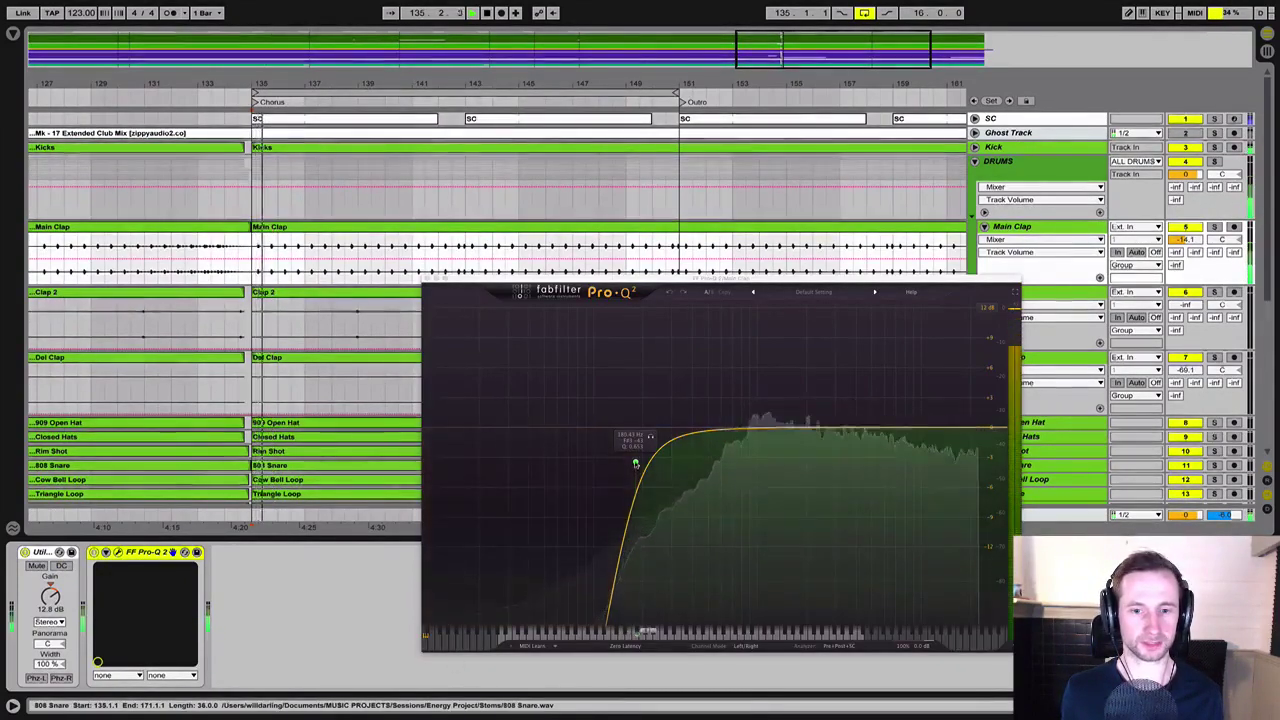
Lower the Main Clap low-cut frequency to 10 Hz and sweep it up to about 241 Hz during playback
mouse_move(634, 457)
drag(591, 590, 591, 628)
key(space)
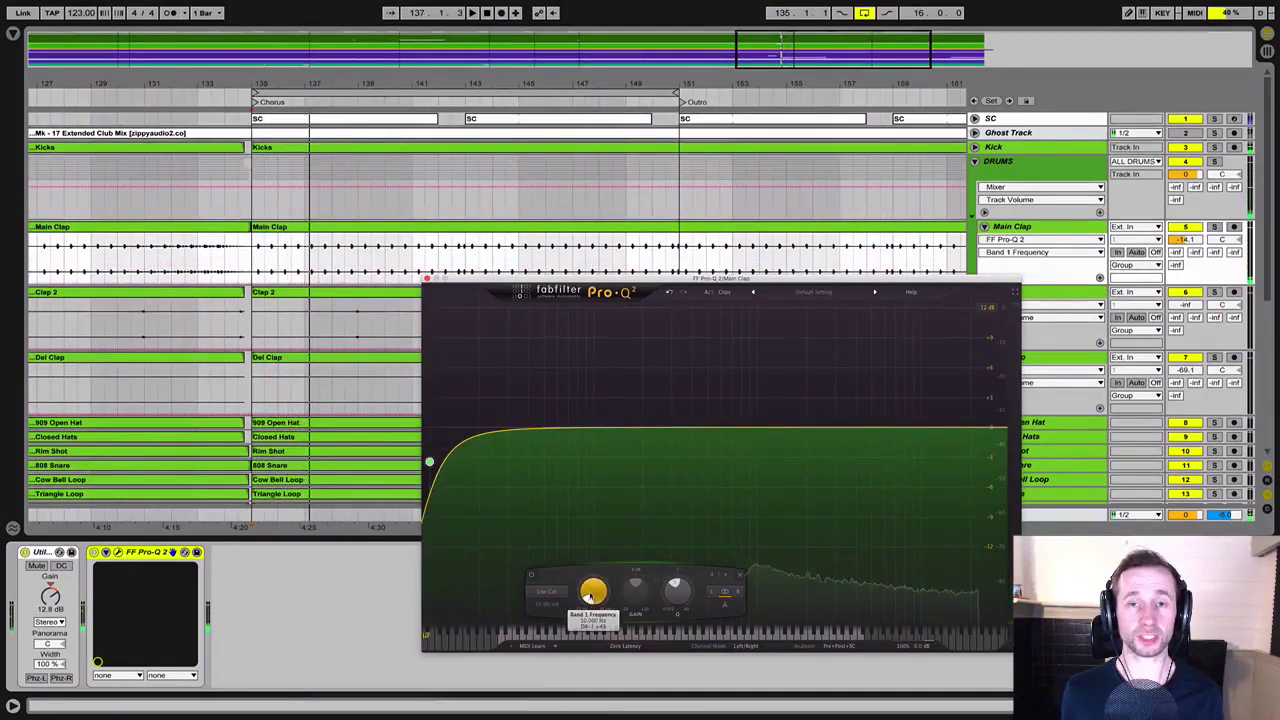
mouse_move(590, 596)
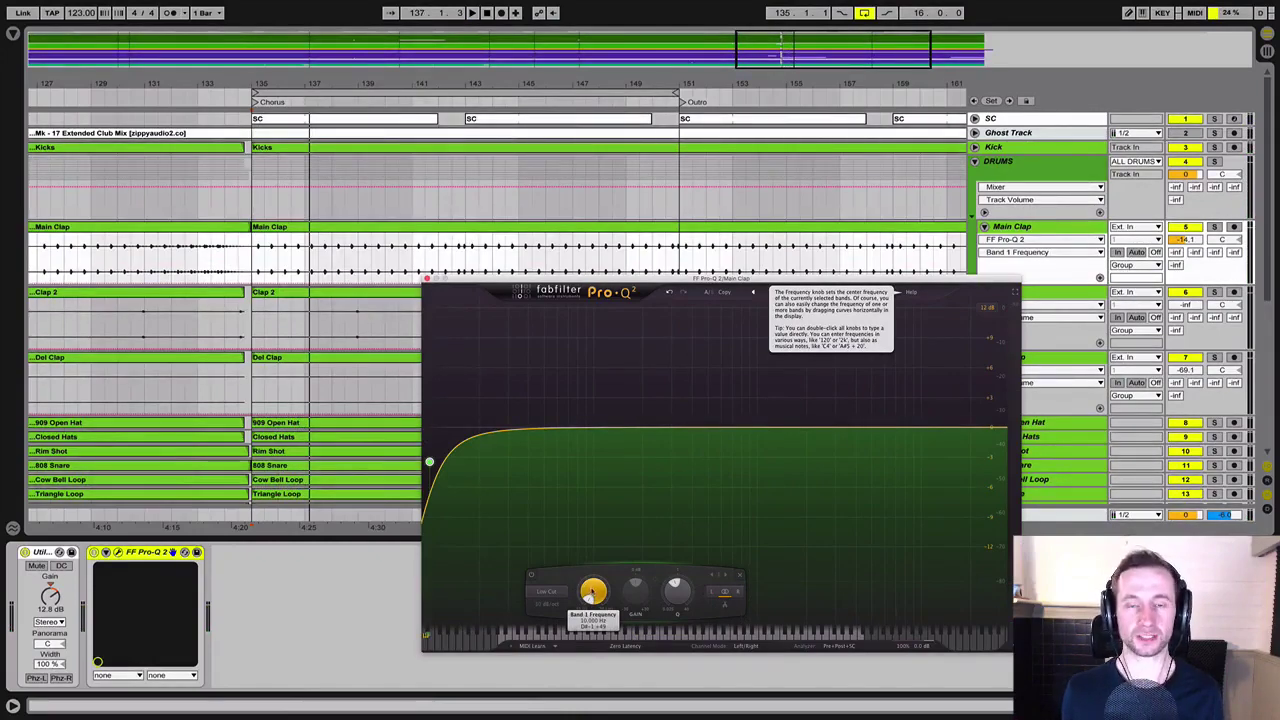
key(space)
drag(590, 596, 597, 555)
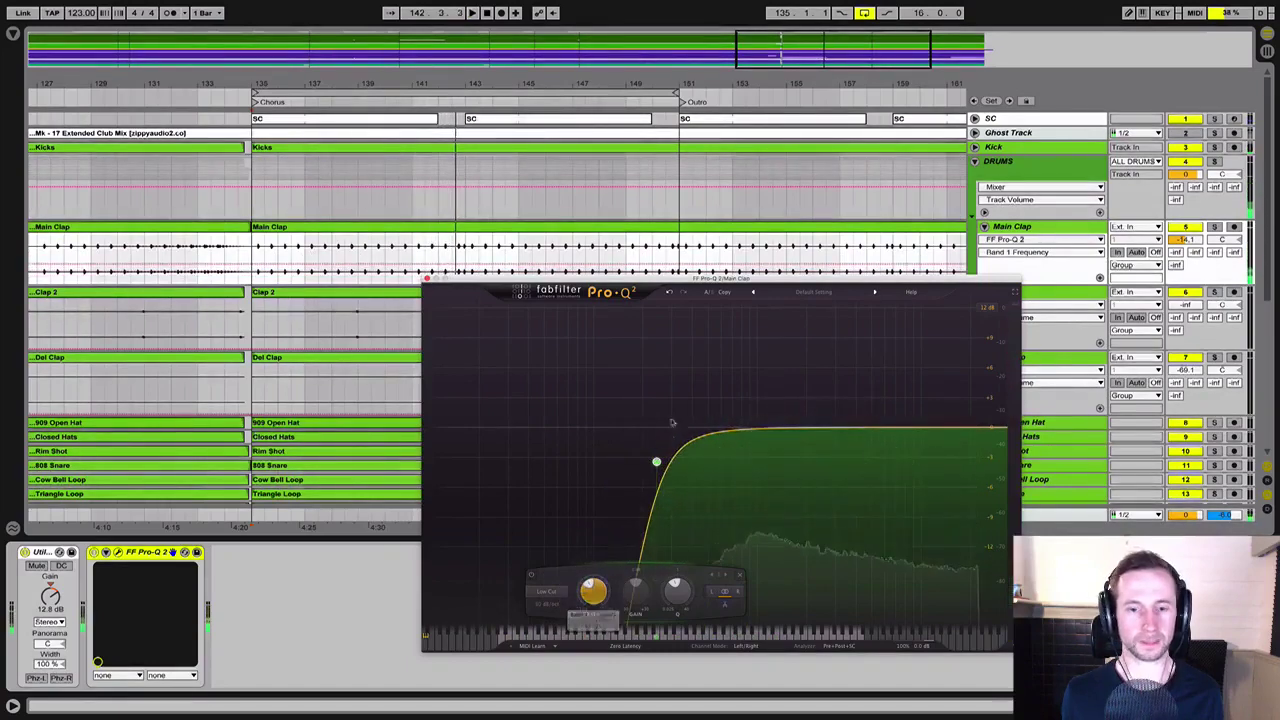
Solo the DRUMS group and raise the Main Clap low-cut frequency slightly to about 256 Hz during playback
mouse_move(658, 460)
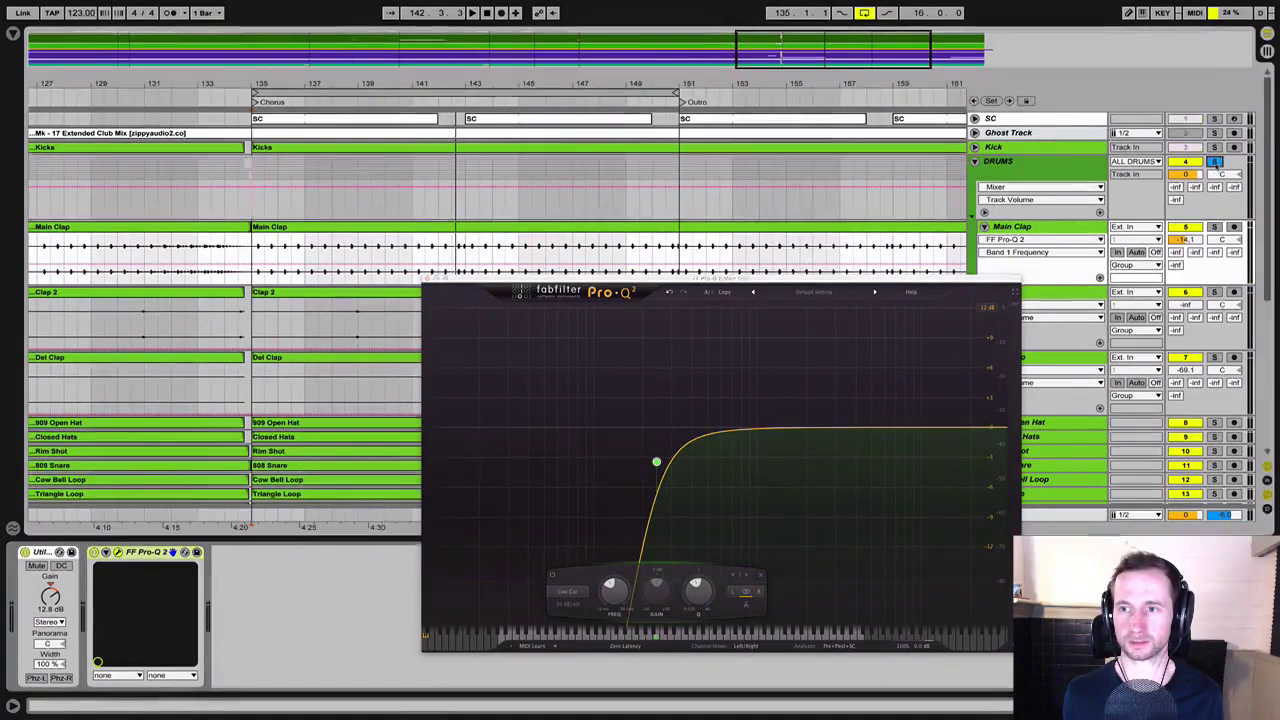
key(space)
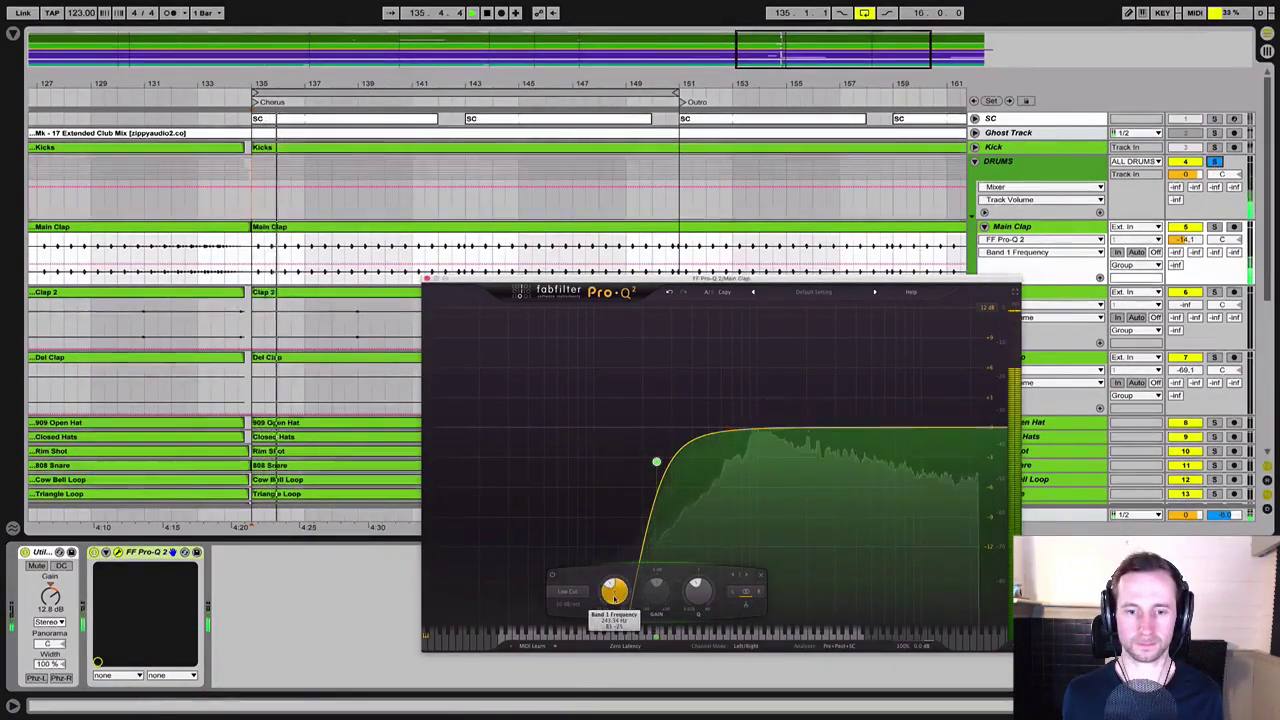
drag(614, 590, 615, 585)
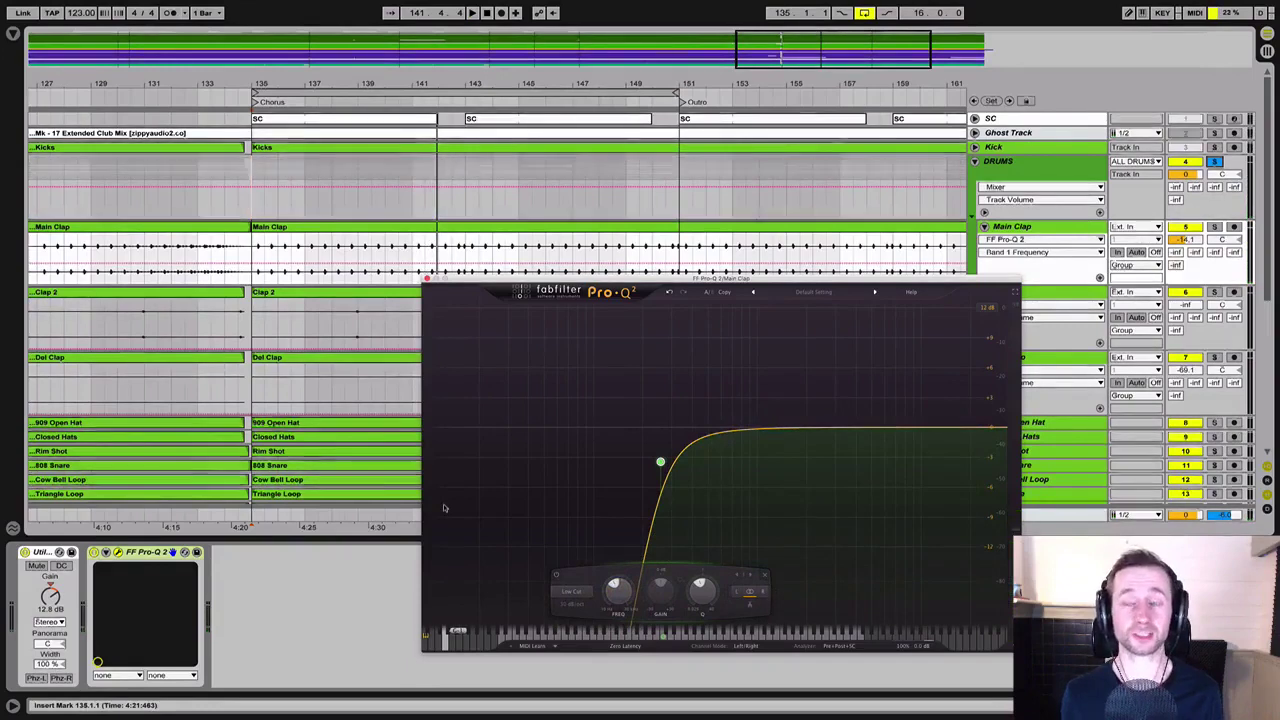
Move the Pro-Q 2 window aside, play the soloed drums briefly and close the equalizer window
drag(521, 281, 427, 228)
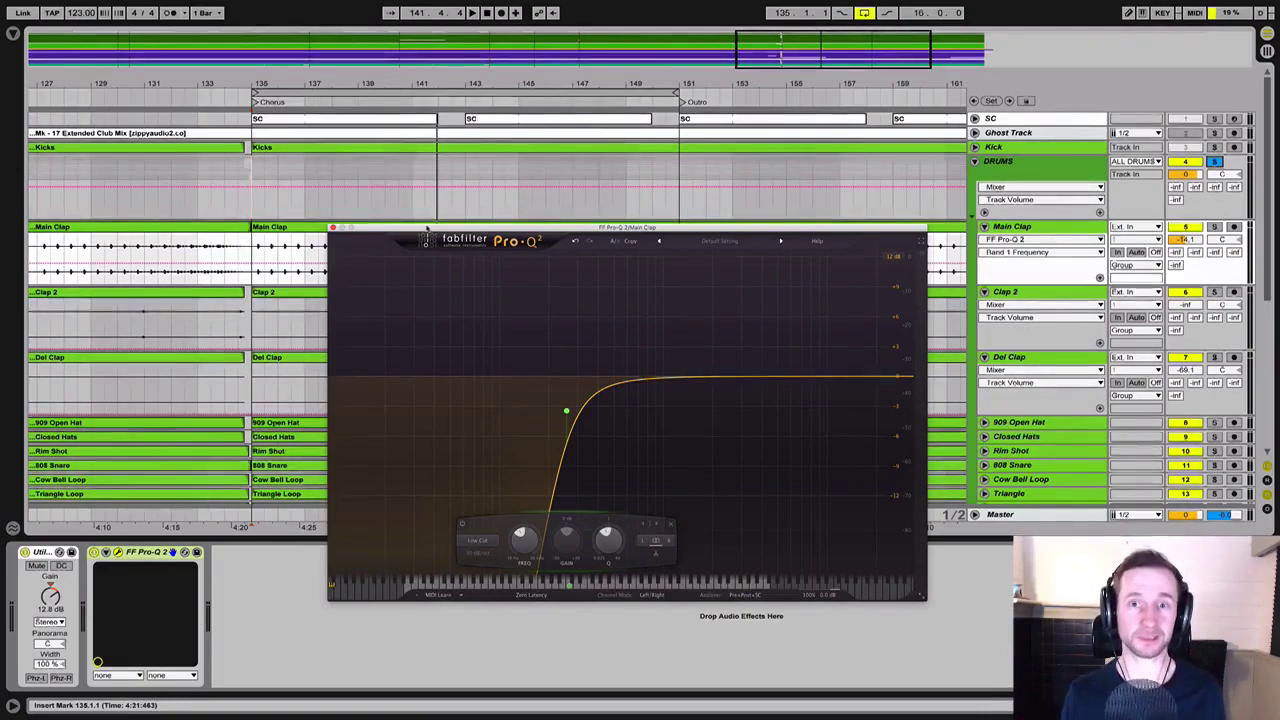
key(space)
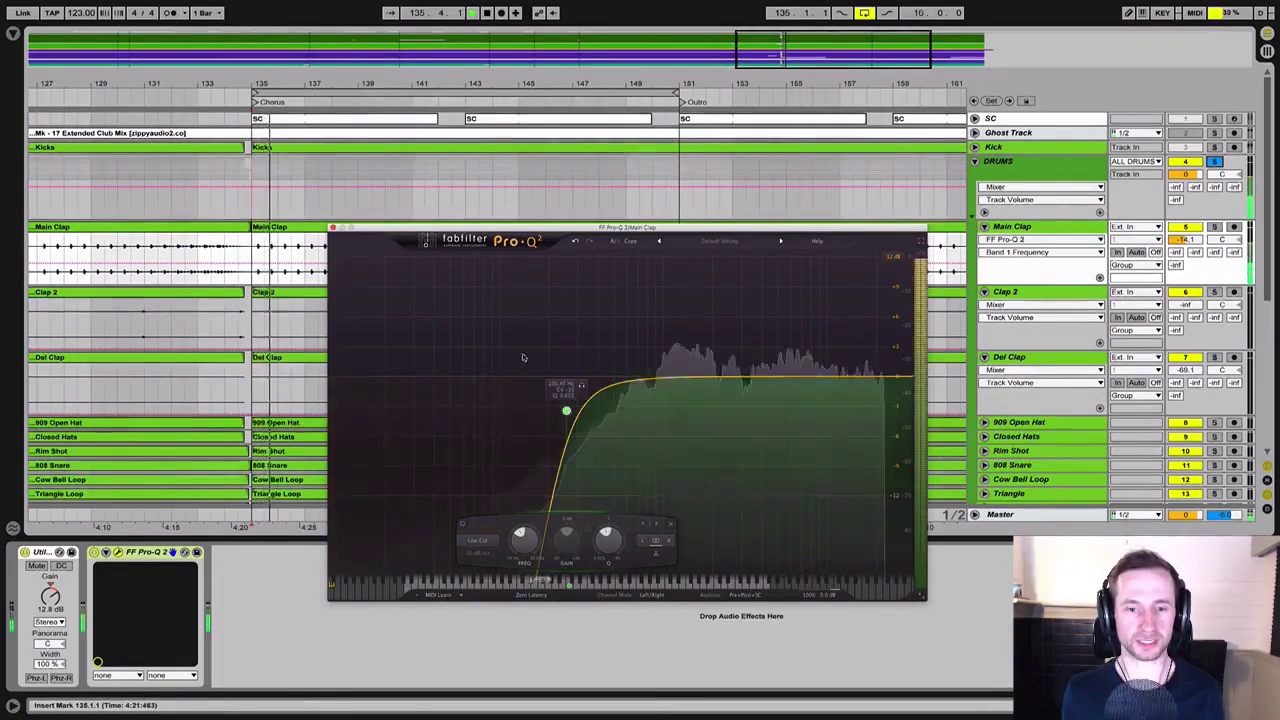
key(space)
click(333, 229)
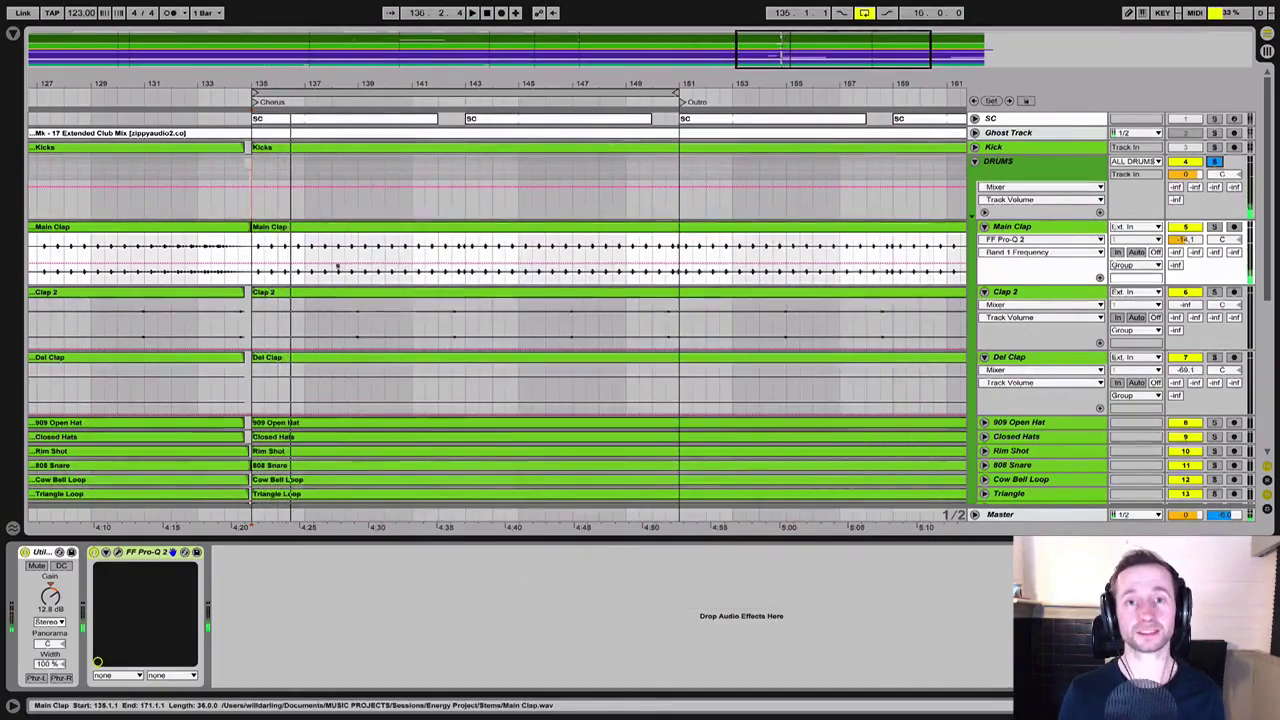
Show the browser and list the installed plug-ins, keeping the Main Clap track as the target
key(super+alt+b)
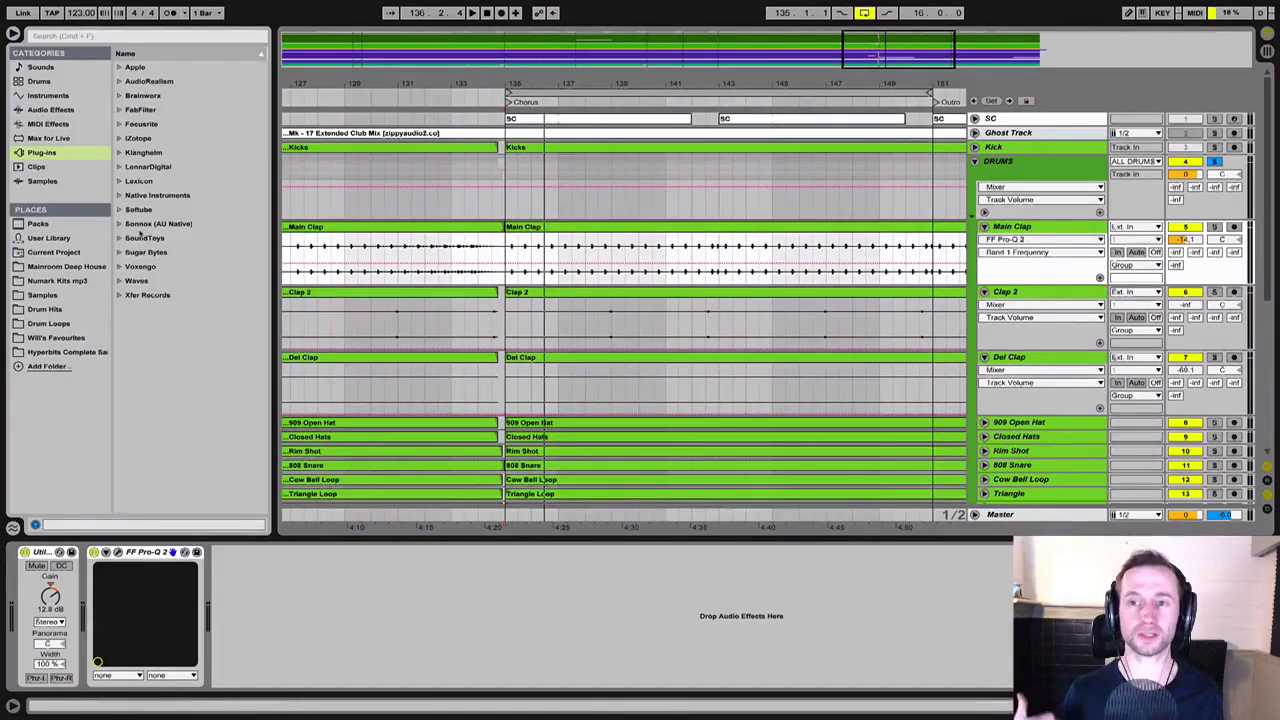
click(1020, 162)
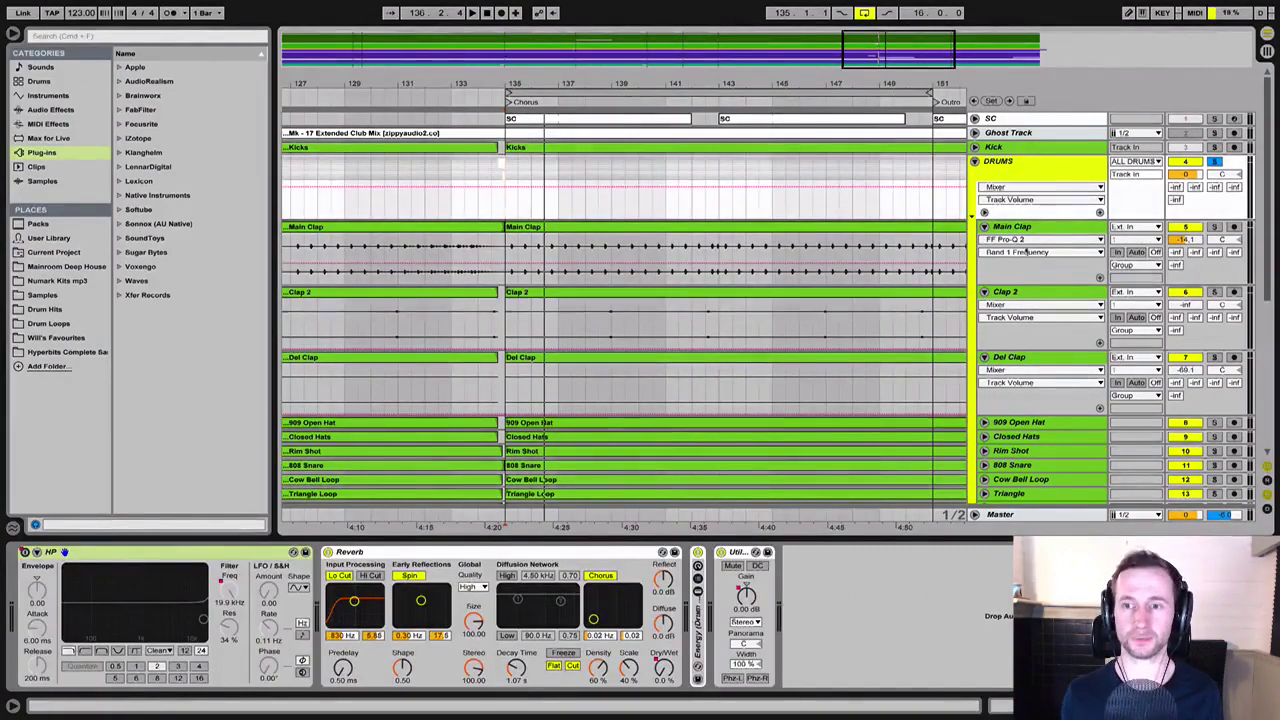
click(63, 153)
click(57, 110)
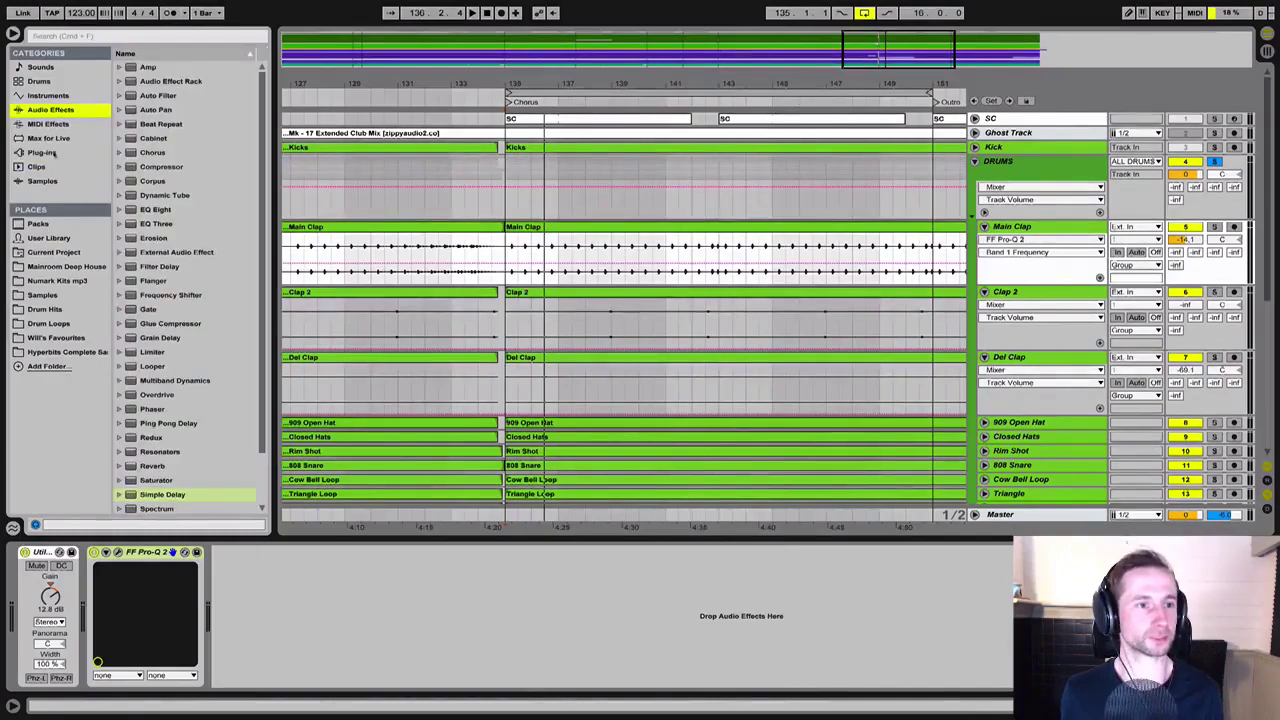
click(60, 152)
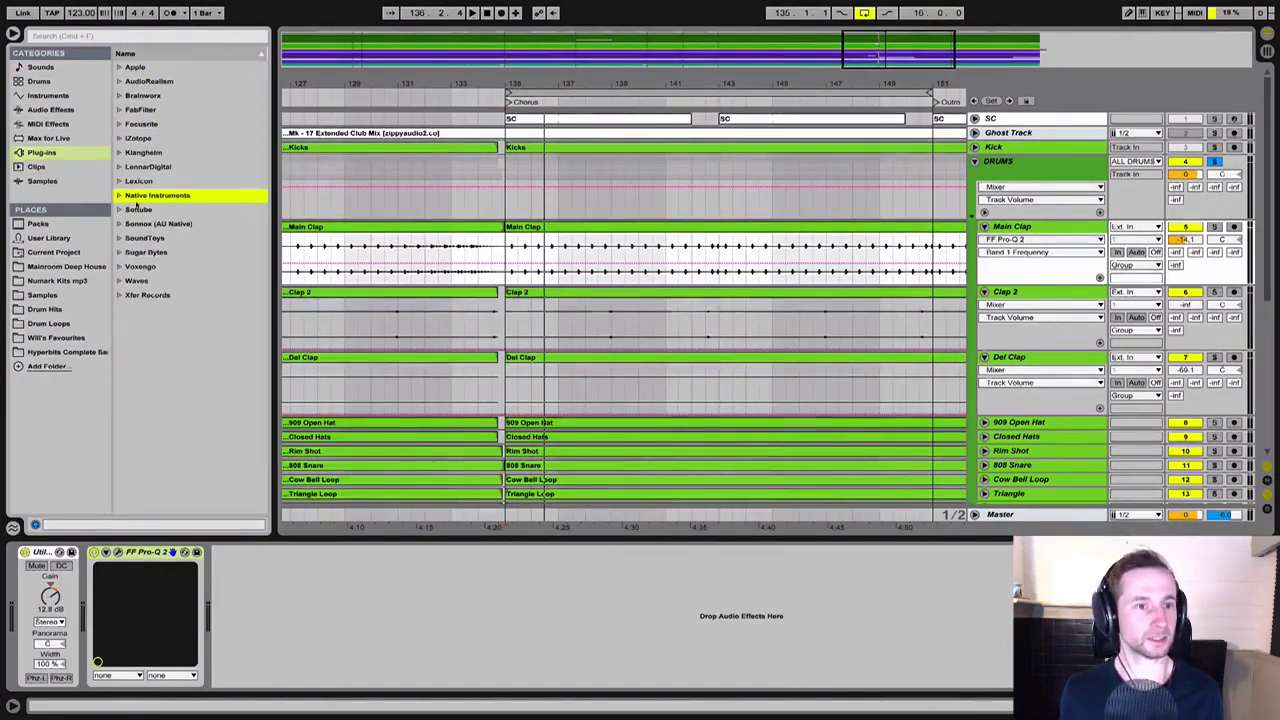
Browse the plug-in vendors, playing the drums briefly, and select the FabFilter folder
key(Down)
key(Down)
key(Down)
key(Up)
key(Up)
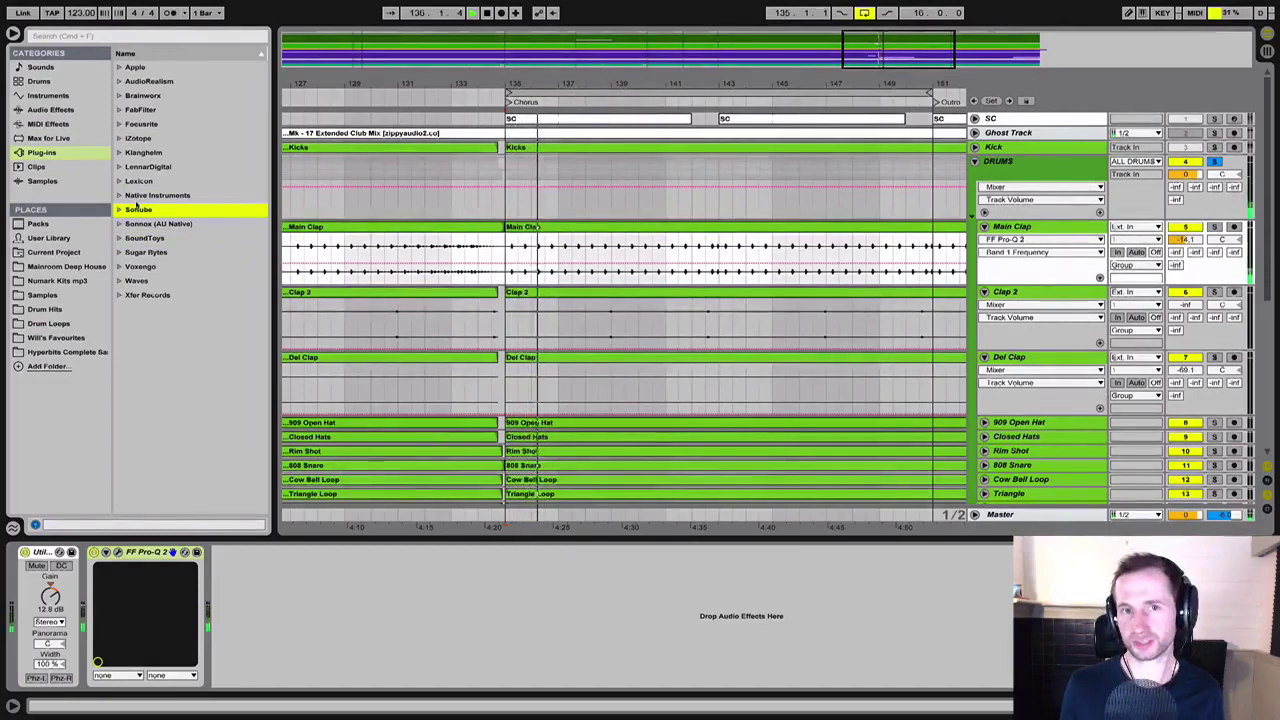
key(space)
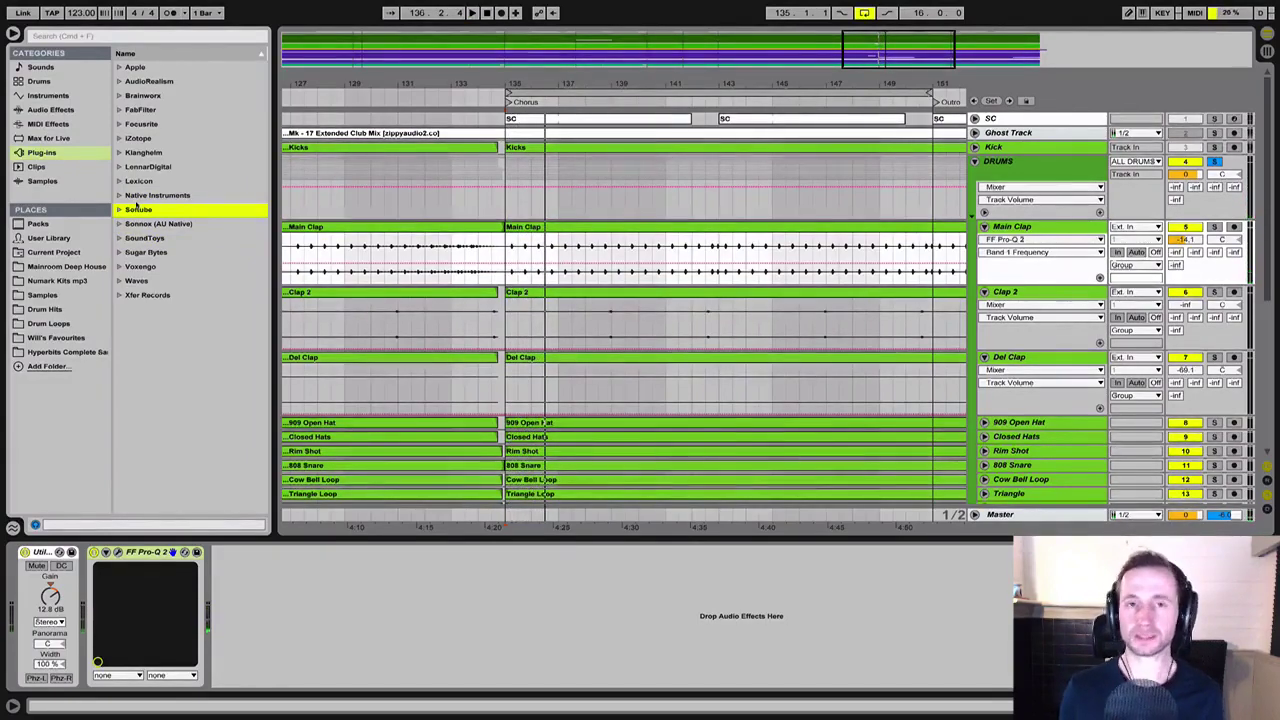
key(Up)
key(Up)
key(Up)
key(Up)
key(Up)
key(Up)
key(Up)
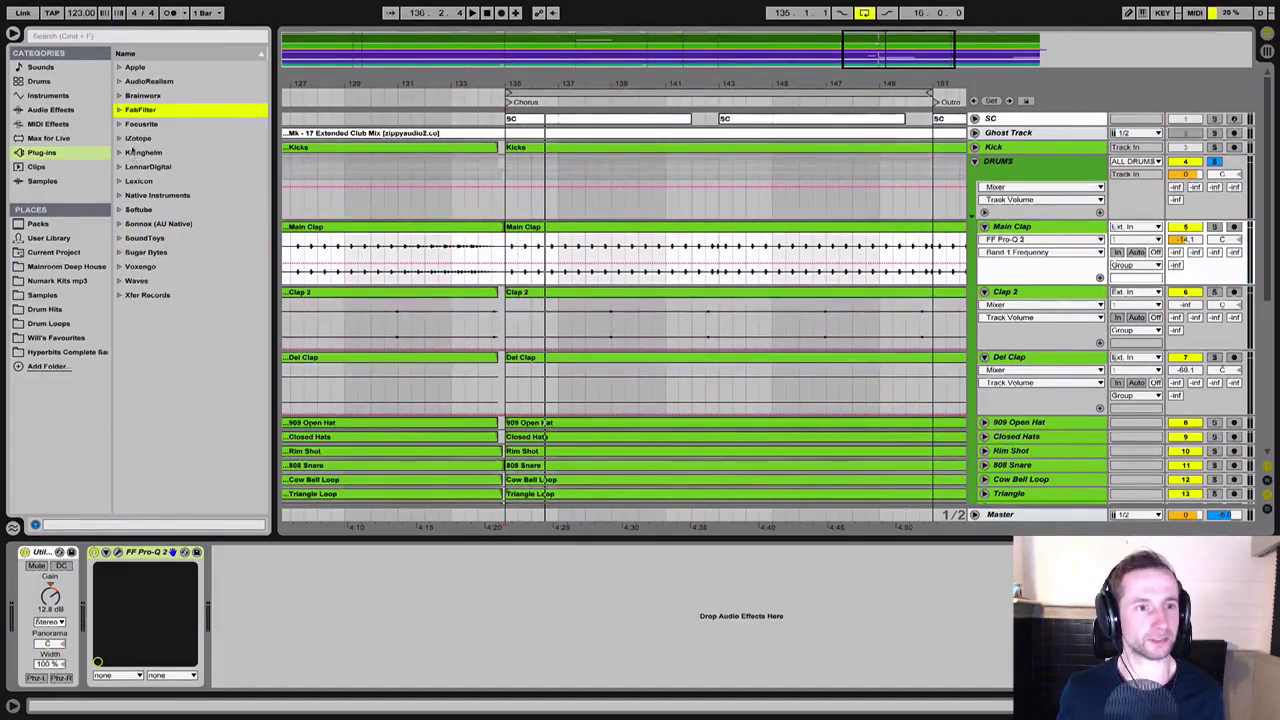
Expand the FabFilter folder and add FF Pro-C 2 after the equalizer on the Main Clap track
key(Right)
key(Left)
key(Right)
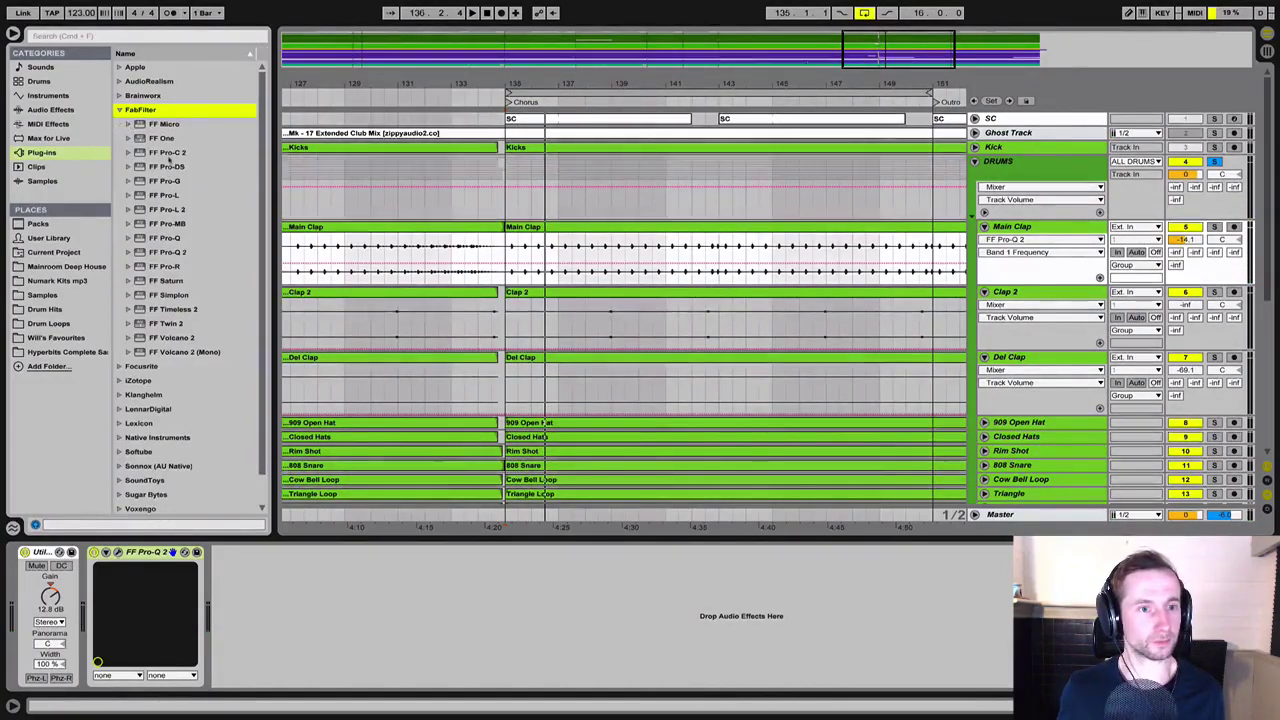
click(168, 153)
drag(237, 504, 256, 581)
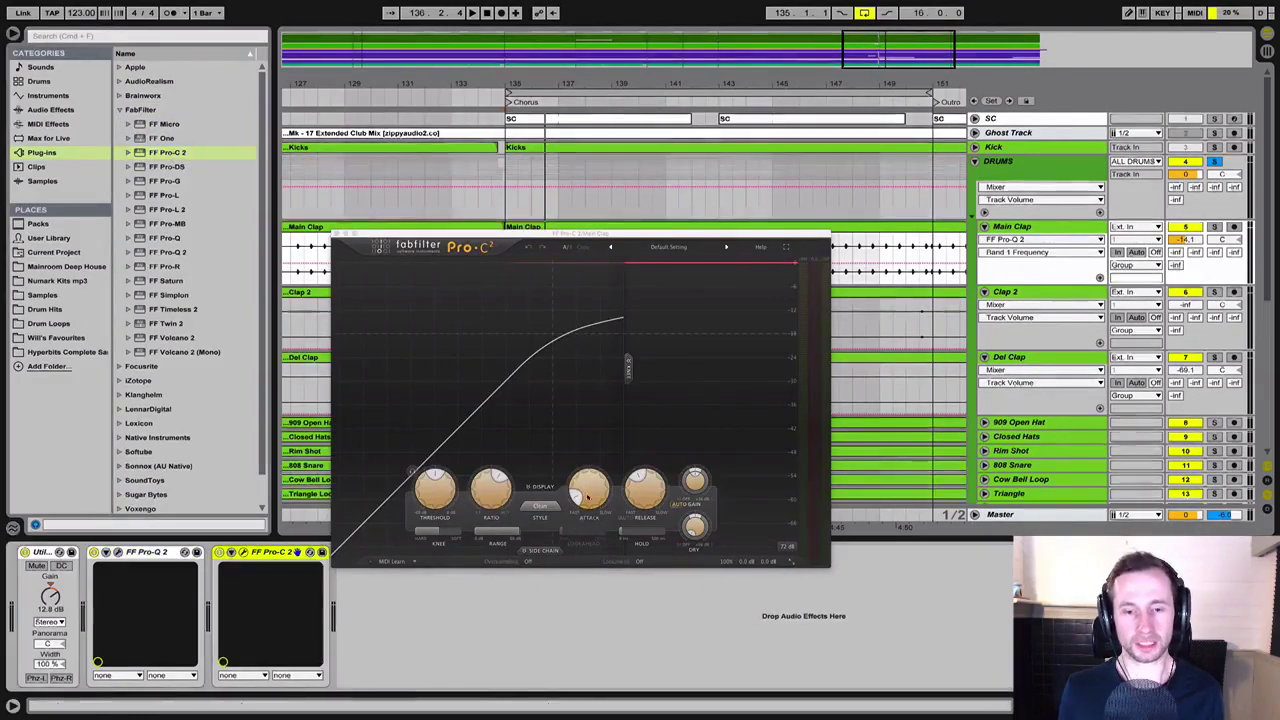
Set the Pro-C 2 attack to 0.005 ms, lower its threshold and raise its ratio for heavy compression of the clap
drag(588, 492, 586, 480)
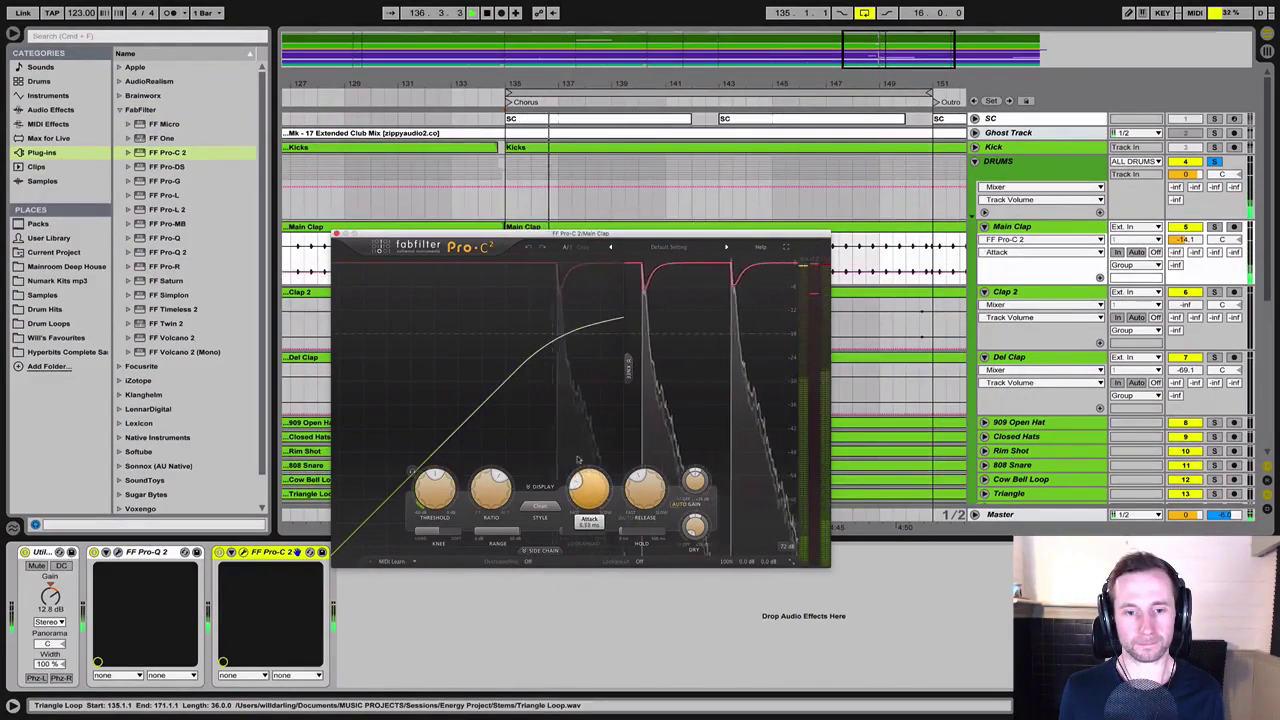
drag(590, 484, 590, 506)
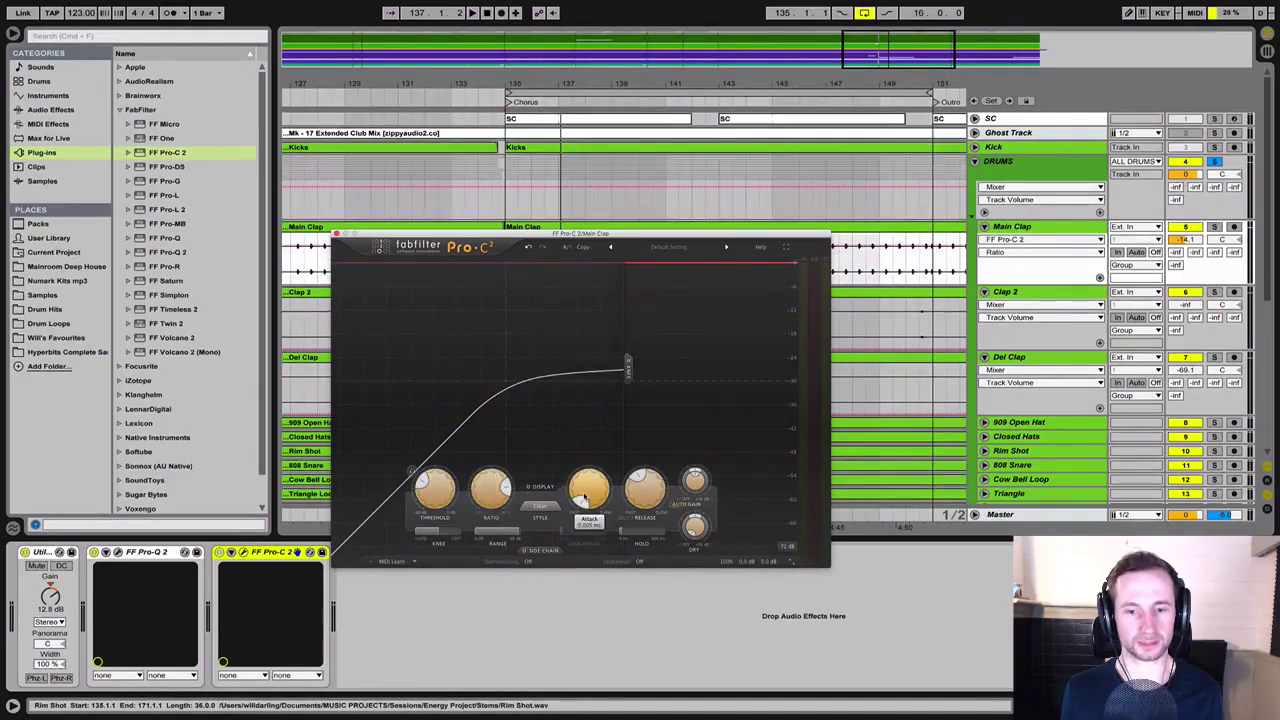
Play the drums and toggle the Pro-C 2 compressor to compare the Main Clap with and without compression
key(space)
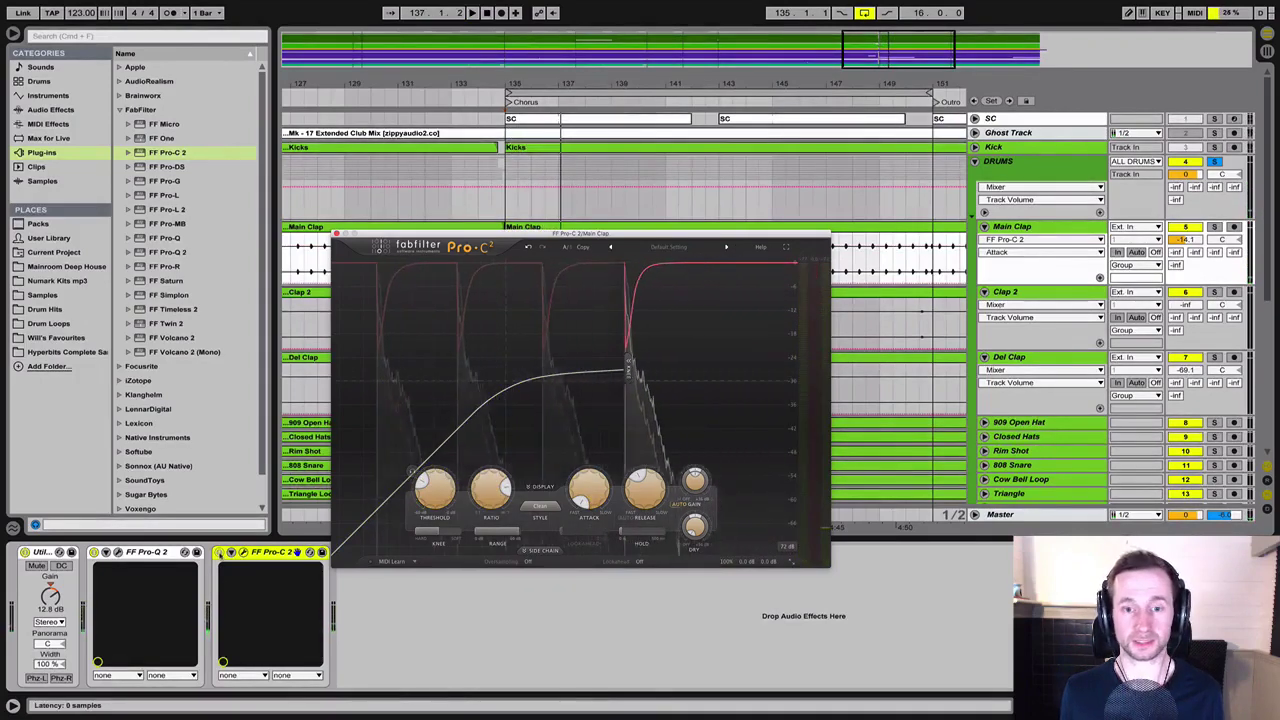
key(space)
click(220, 553)
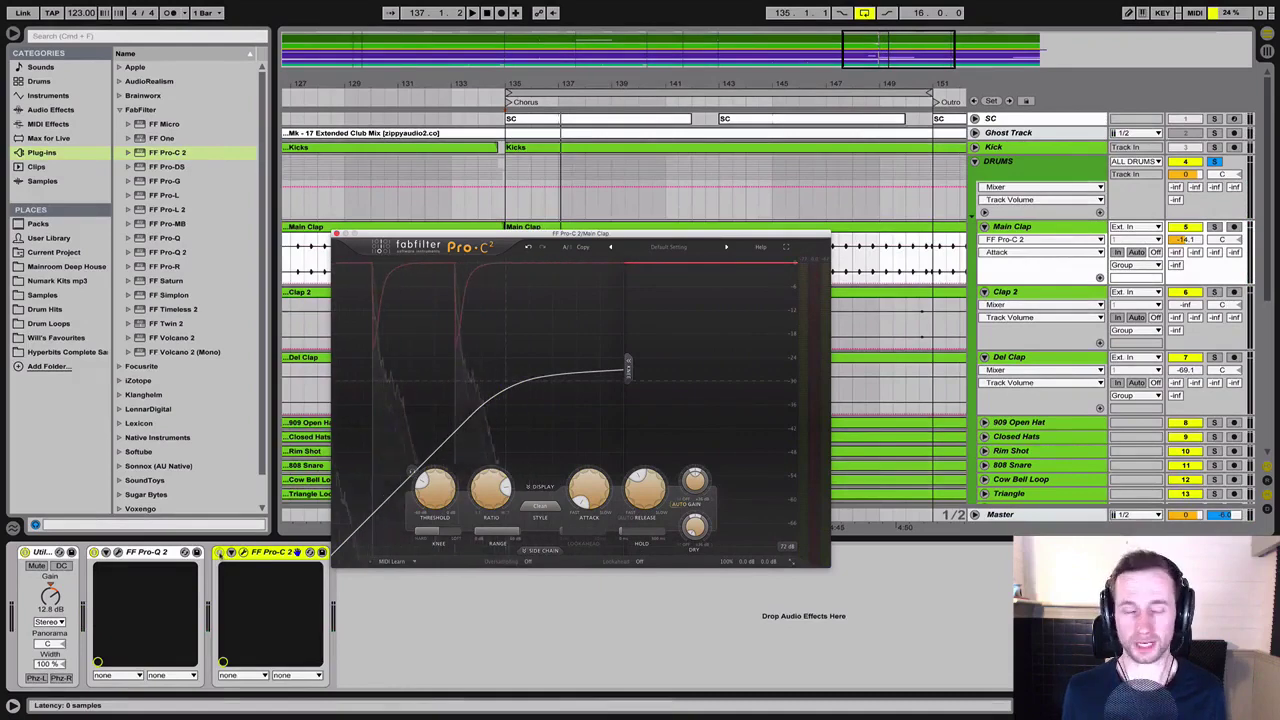
Play the drums and lengthen the Pro-C 2 release time on the Main Clap
key(space)
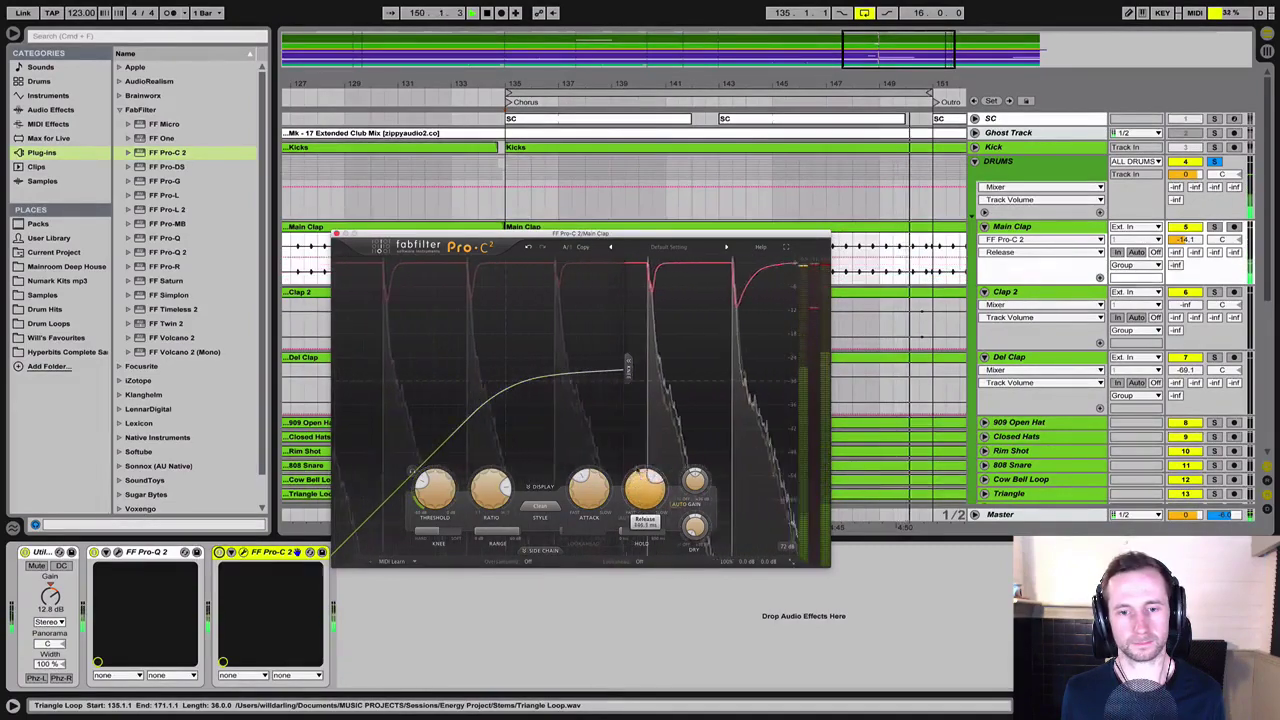
drag(640, 487, 644, 497)
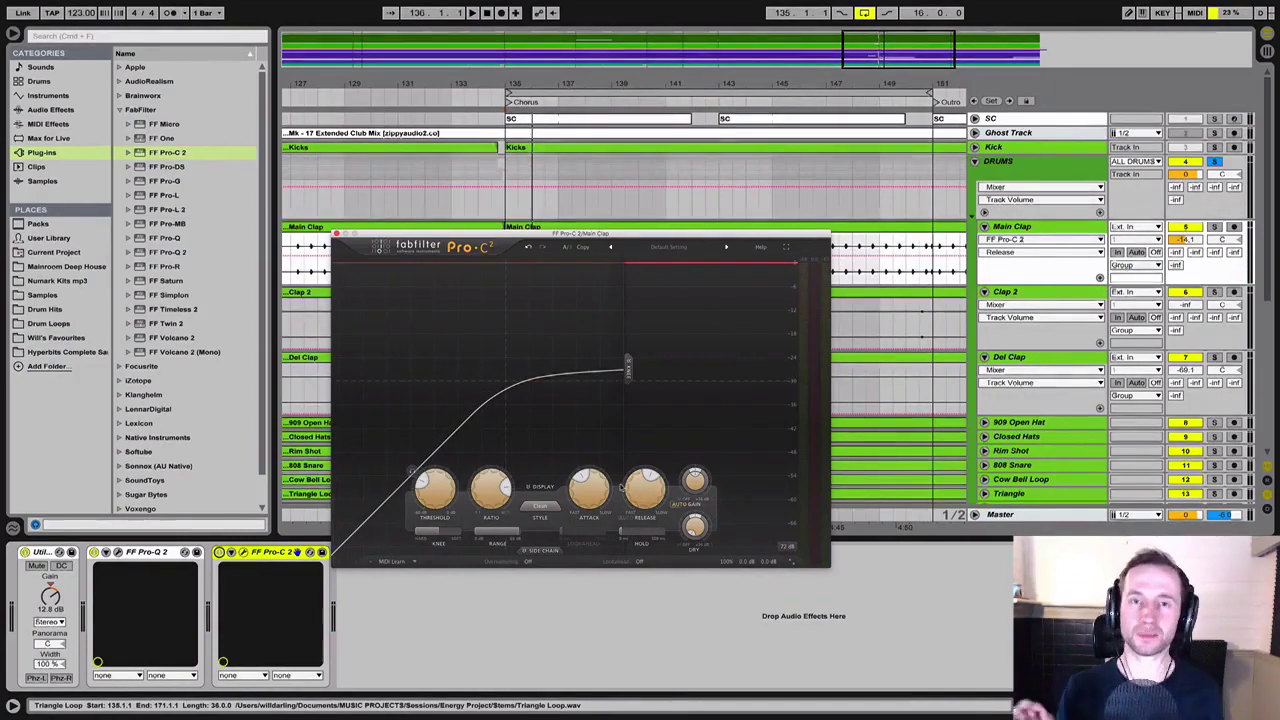
mouse_move(645, 490)
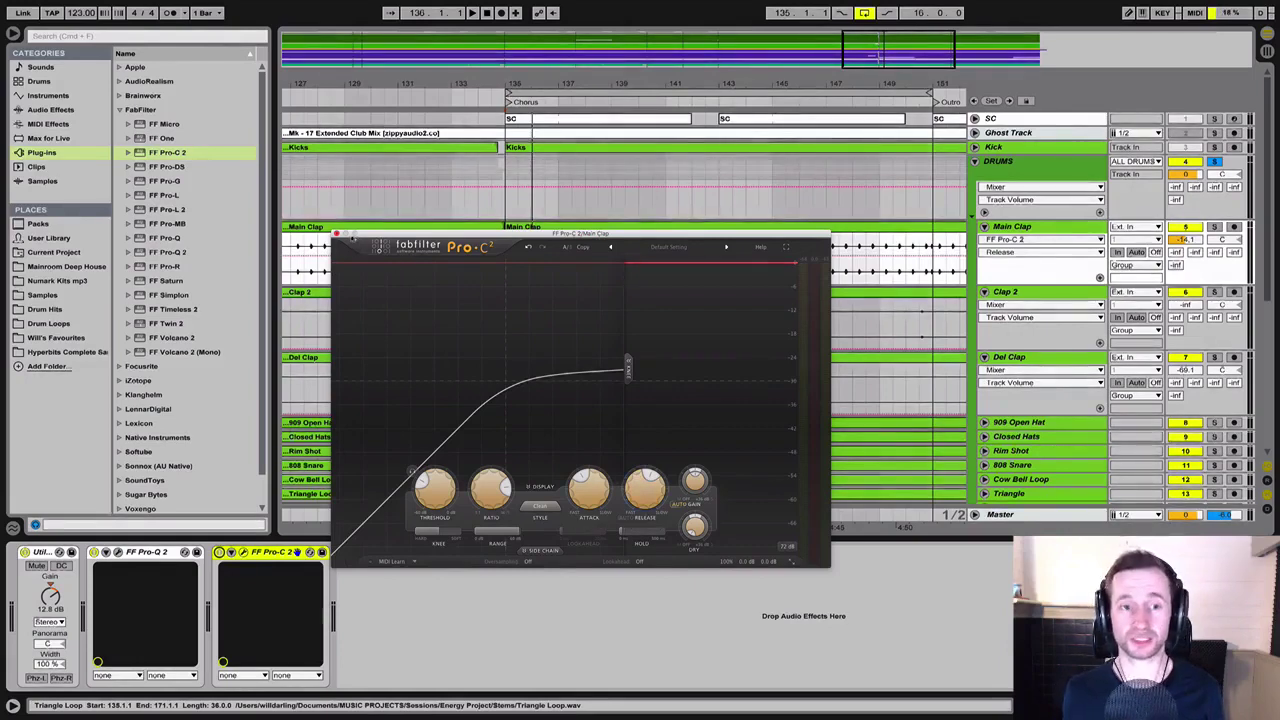
Close and delete Pro-C 2 from the Main Clap chain, and play the drums without it
click(337, 233)
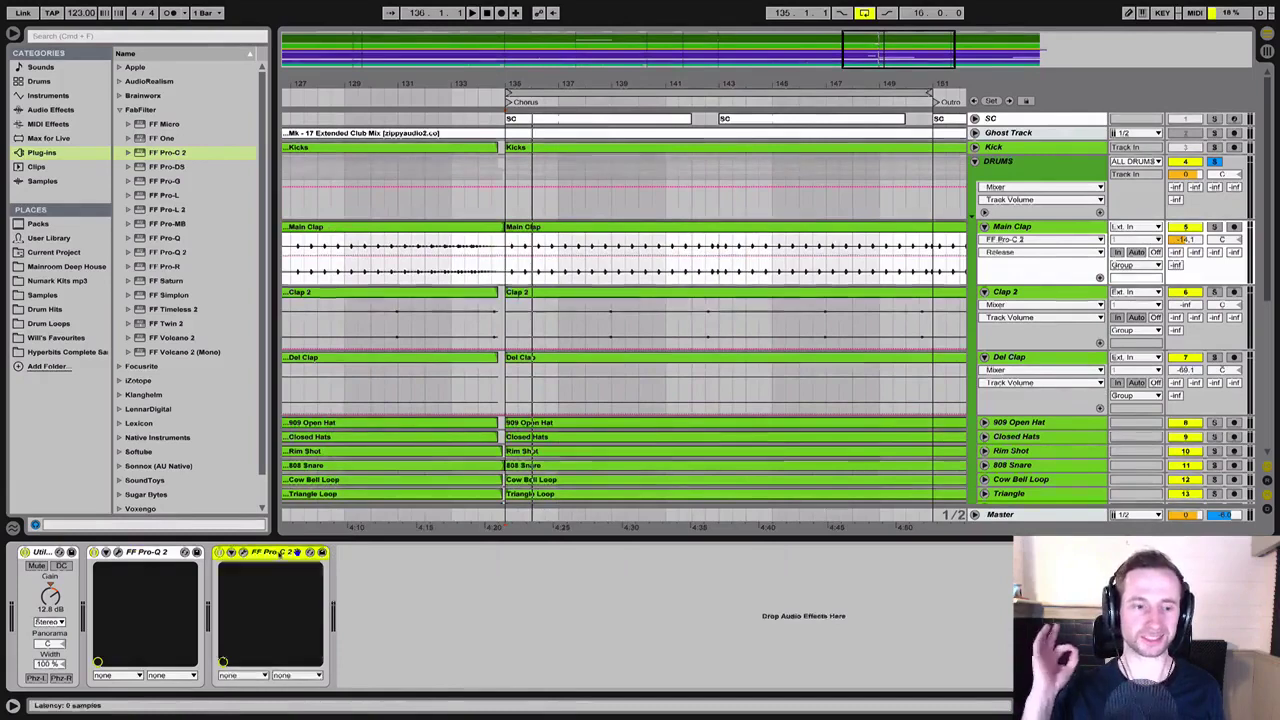
key(Delete)
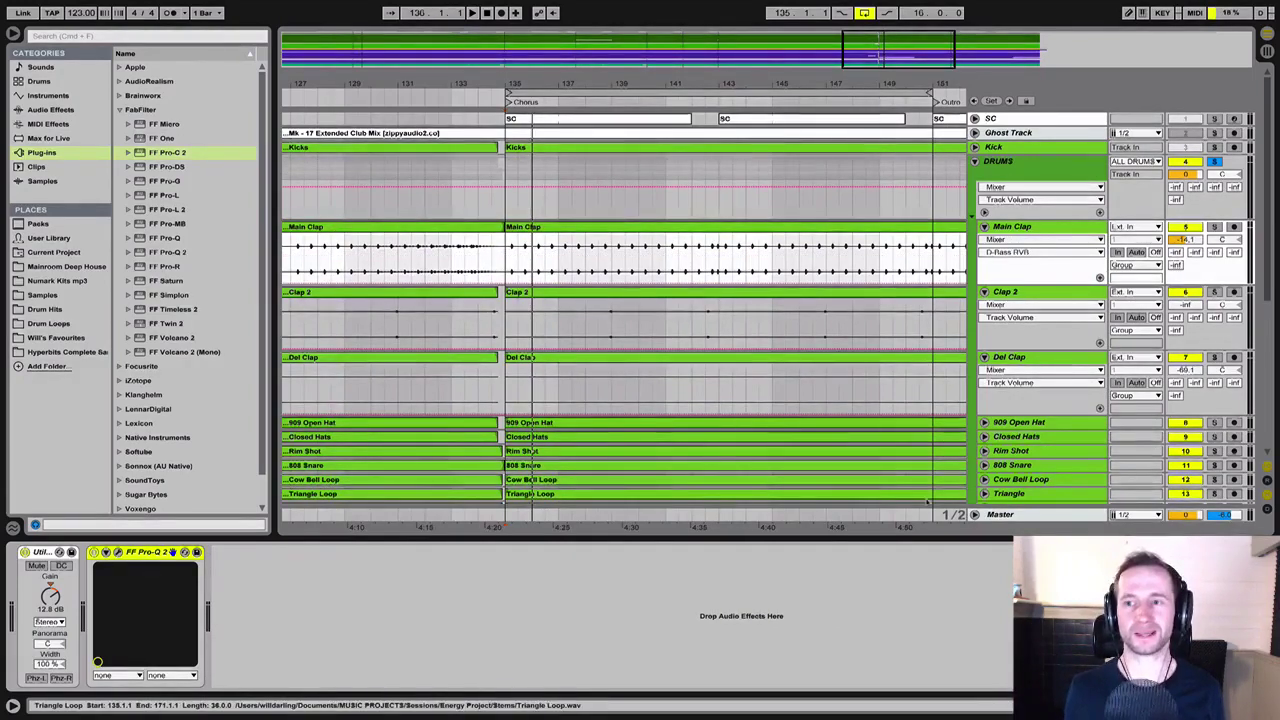
key(space)
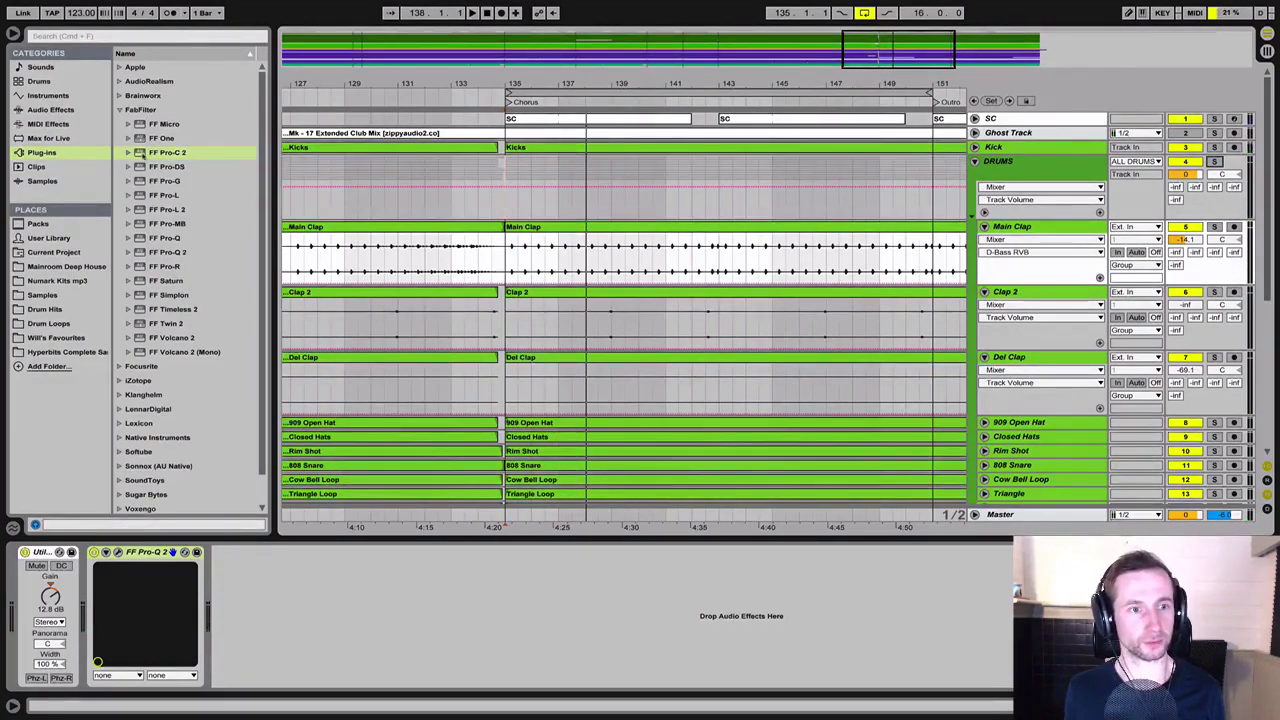
Add a second FF Pro-Q 2 after the existing equalizer on the Main Clap track and play the drums
mouse_move(143, 155)
mouse_down()
mouse_move(146, 181)
mouse_move(147, 139)
mouse_move(147, 180)
mouse_up()
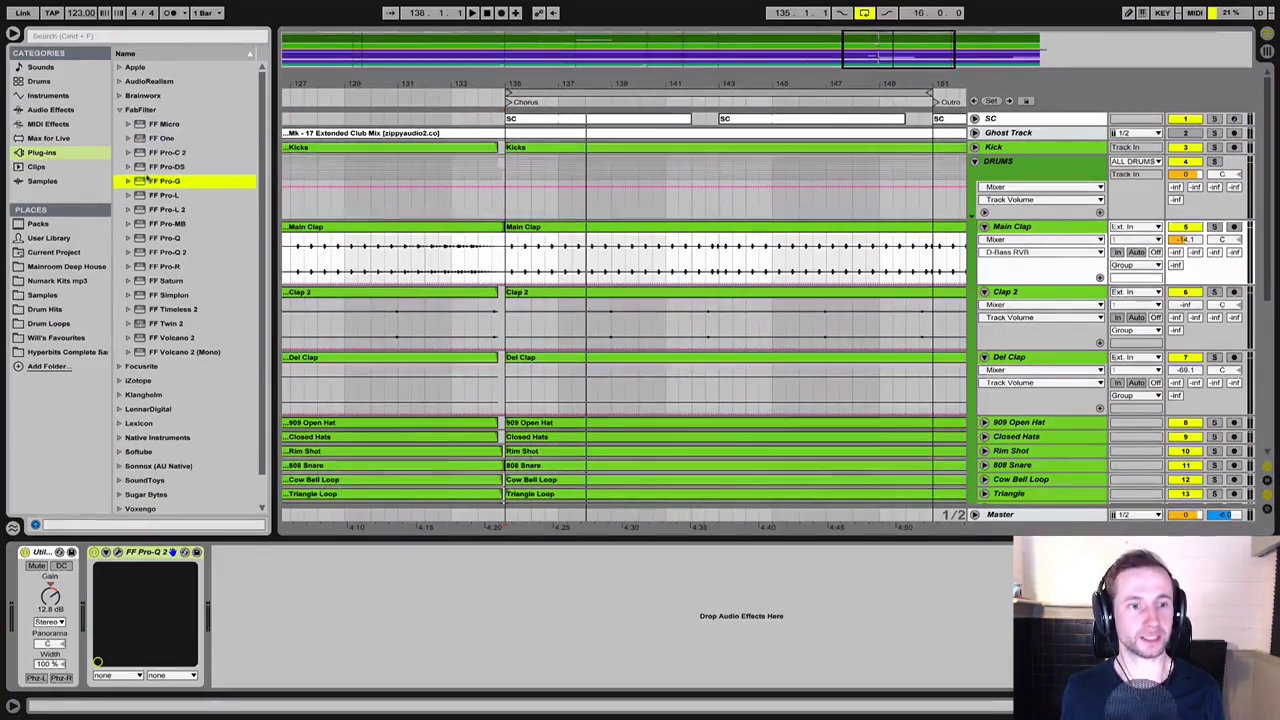
drag(160, 252, 236, 570)
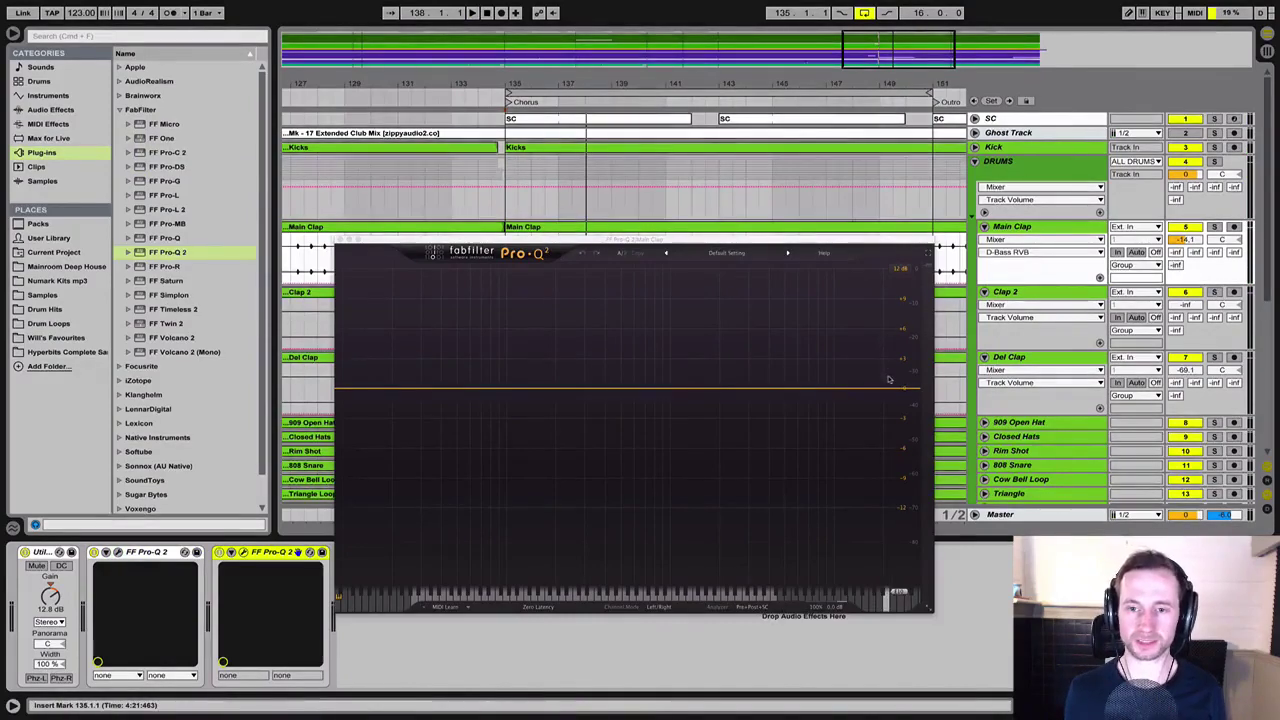
key(space)
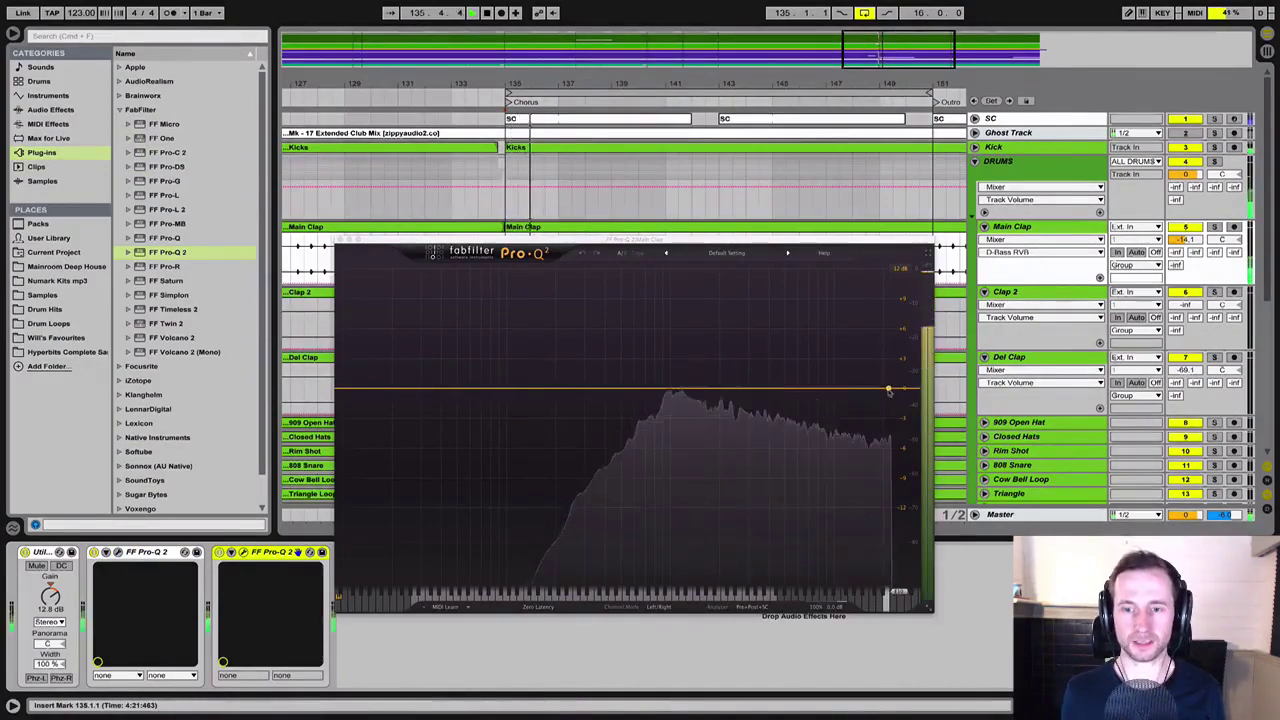
Add a band at the high end of the new Pro-Q 2 and set its shape to High Shelf
click(888, 389)
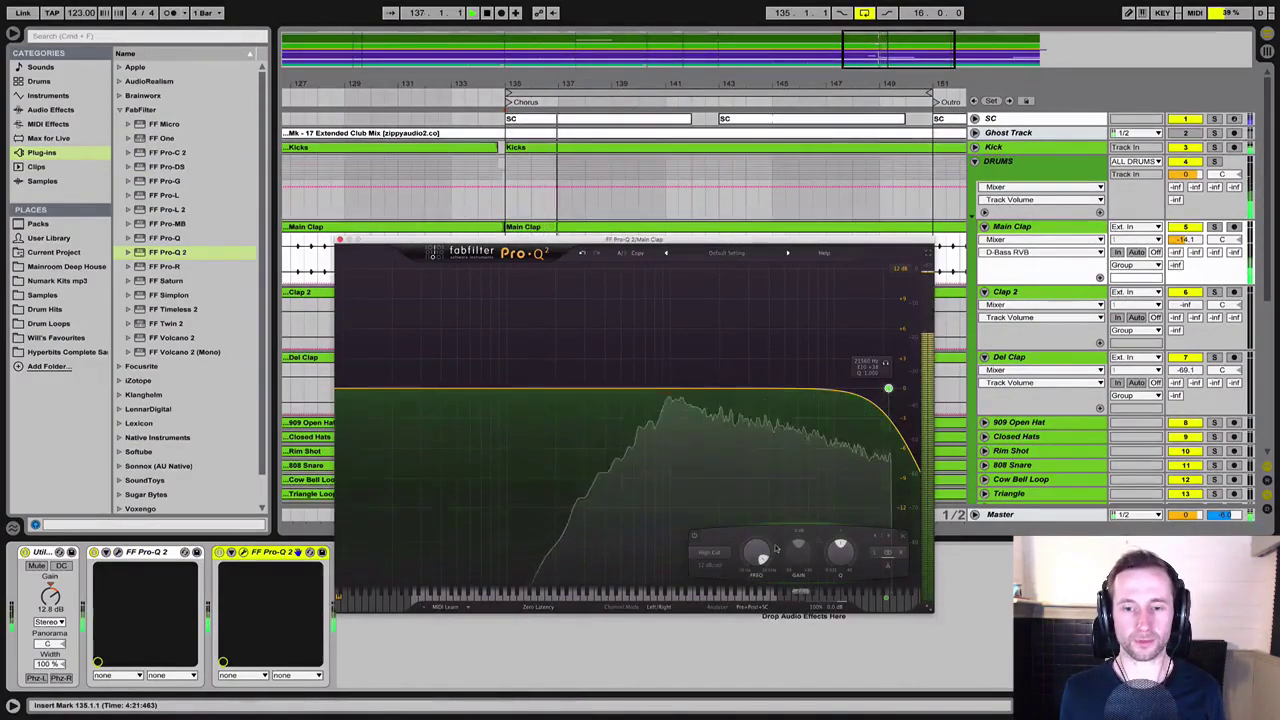
drag(775, 548, 748, 532)
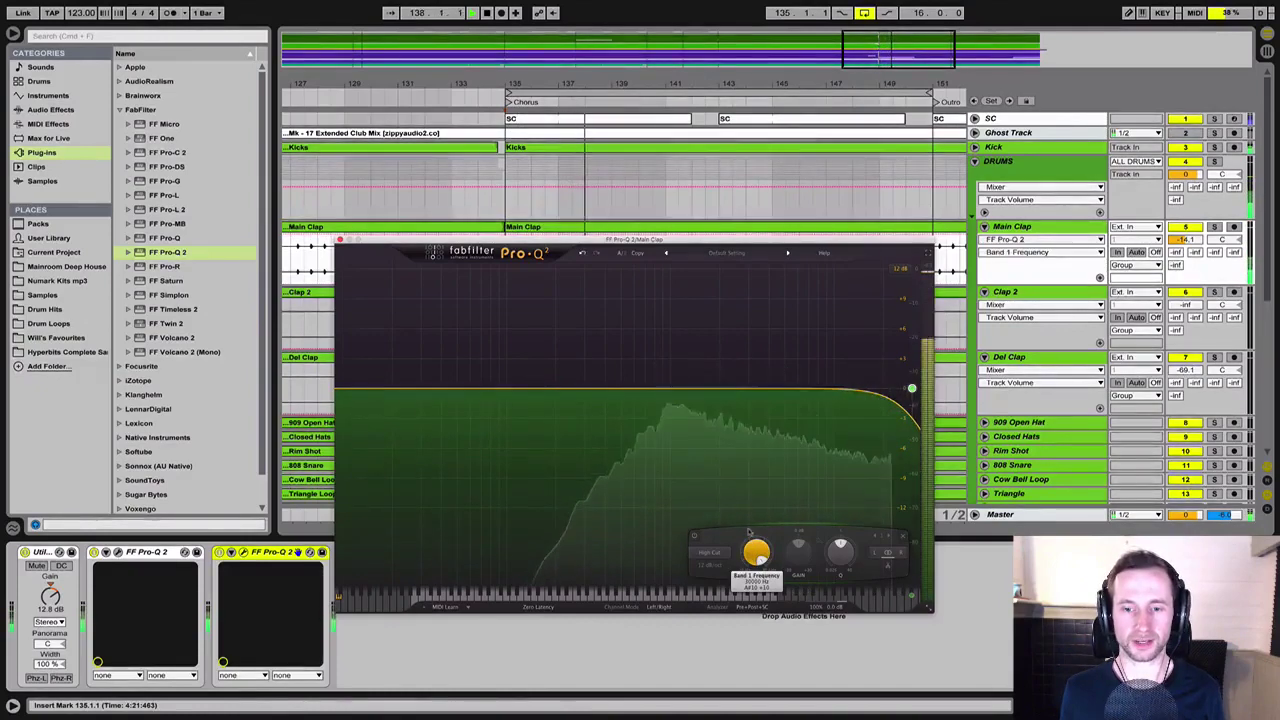
click(714, 553)
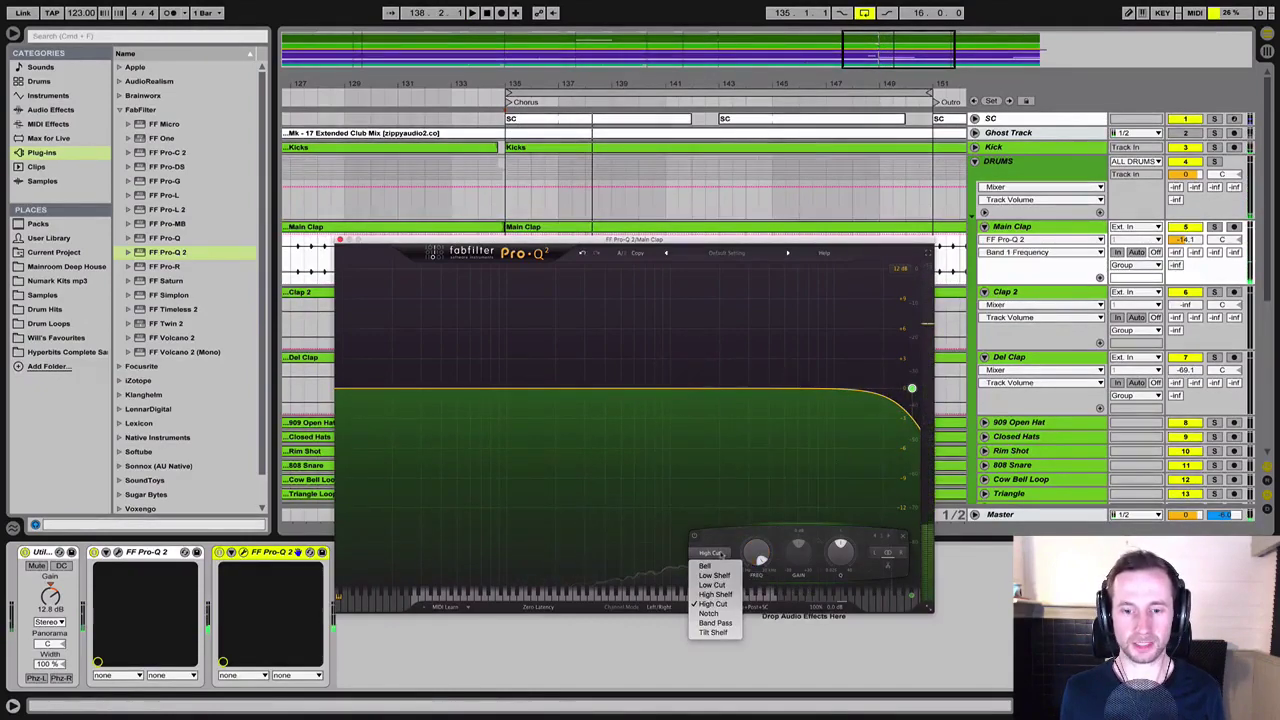
click(714, 595)
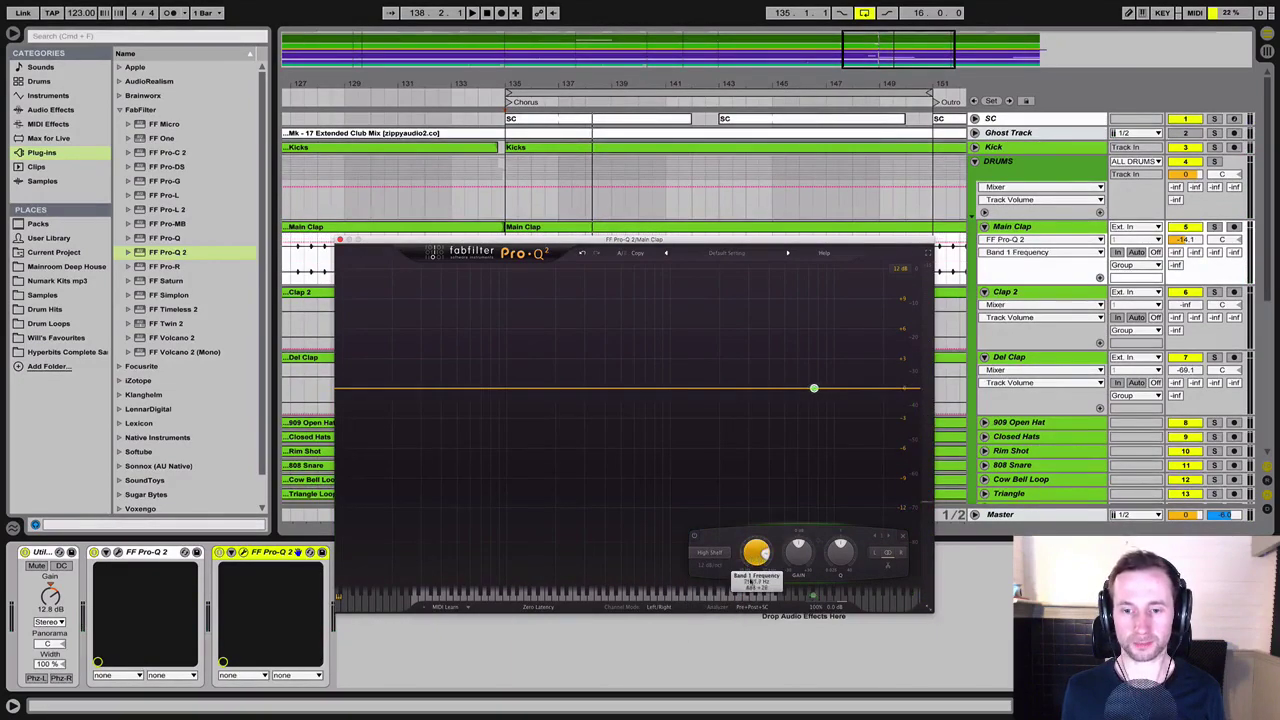
Lower the high shelf's frequency to around 5 kHz and boost its gain by about 9 dB during playback
drag(751, 582, 753, 589)
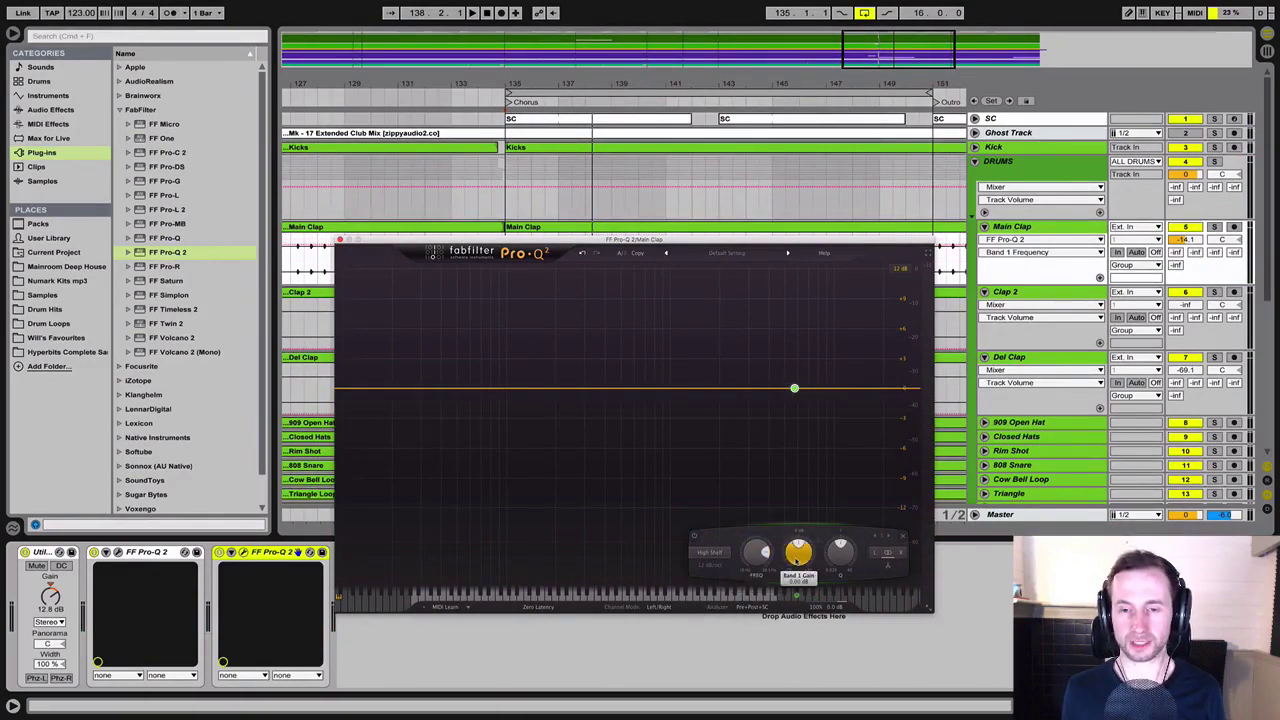
key(space)
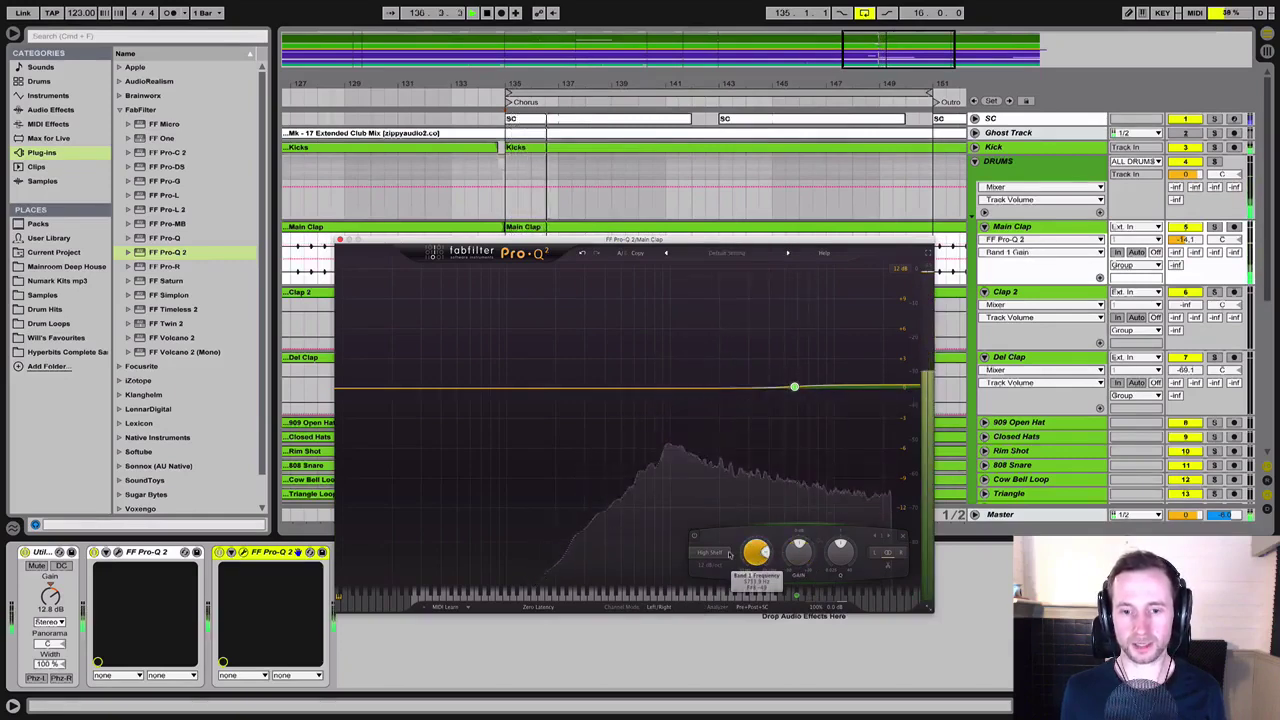
drag(798, 551, 786, 513)
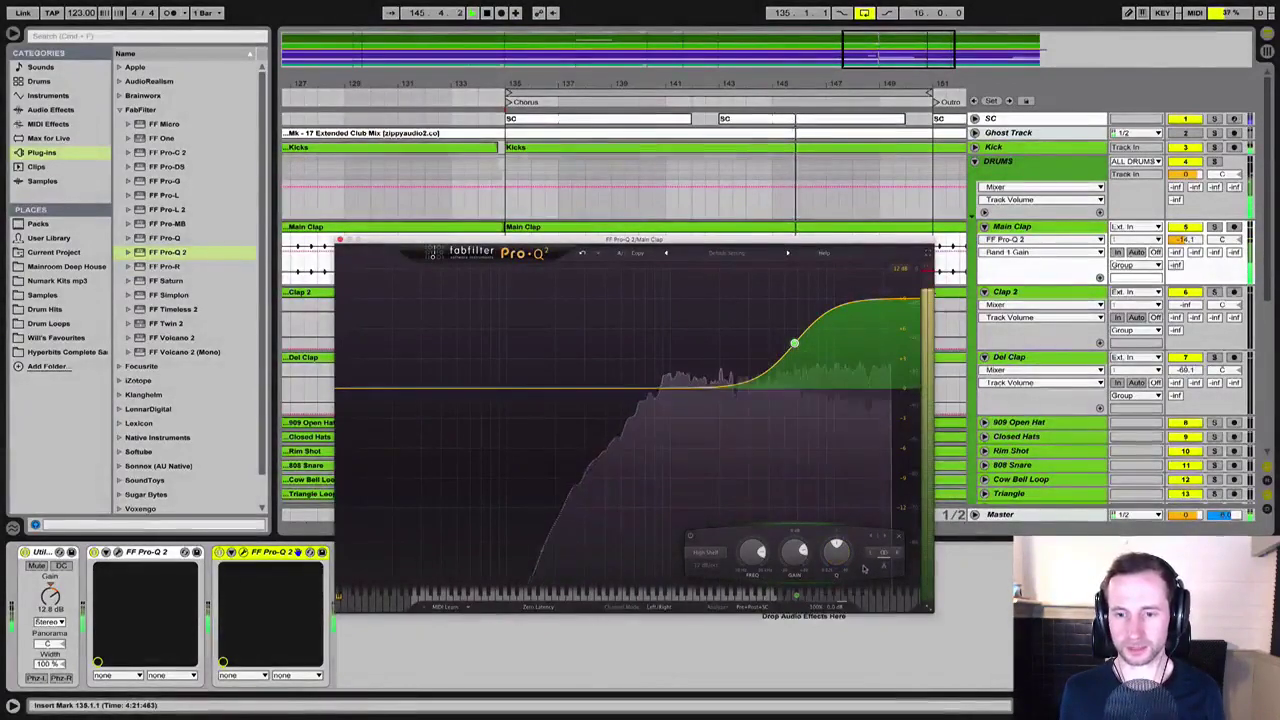
Lower the second Pro-Q 2's output level to about -4 dB and close its window
scroll(157, 443, down, 2)
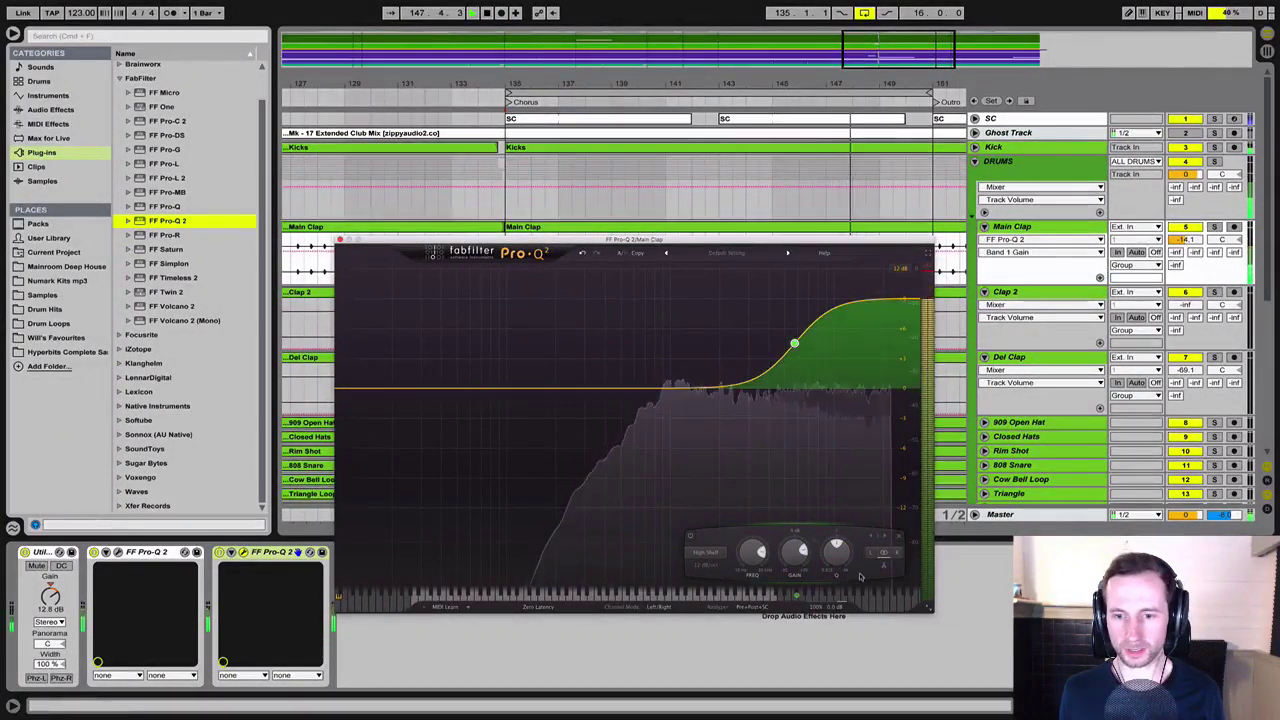
mouse_move(827, 606)
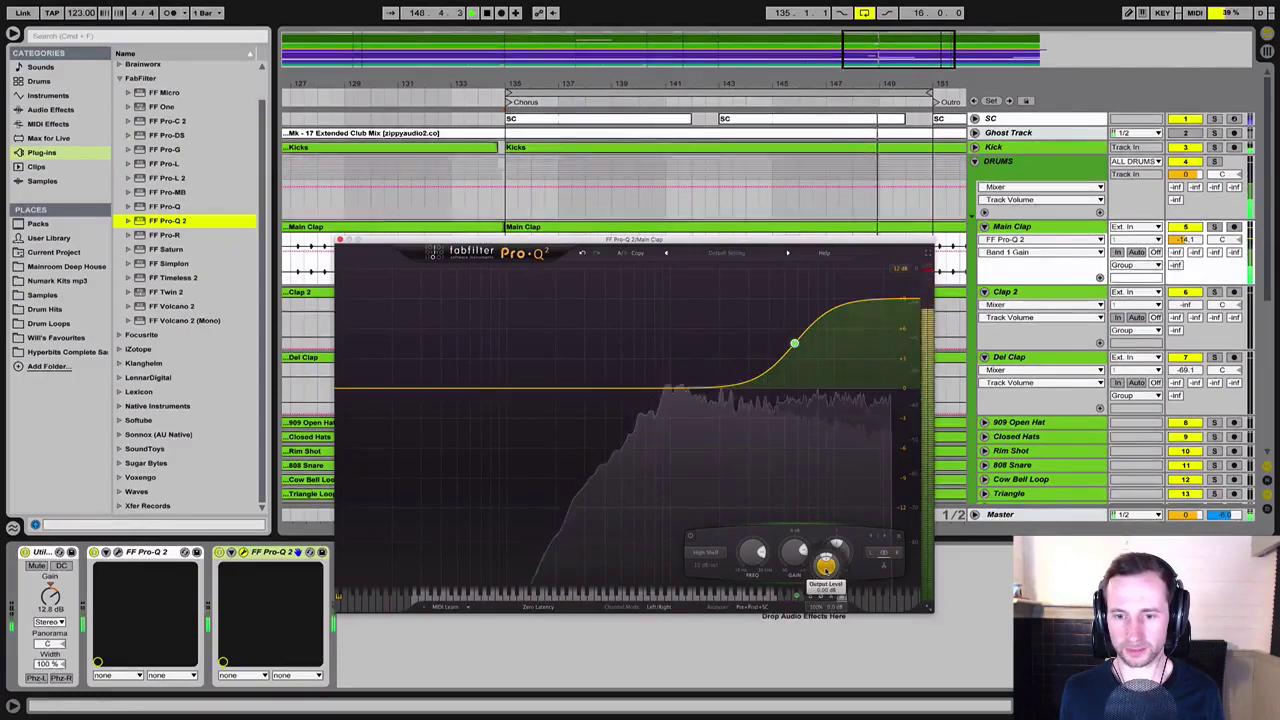
drag(826, 571, 827, 603)
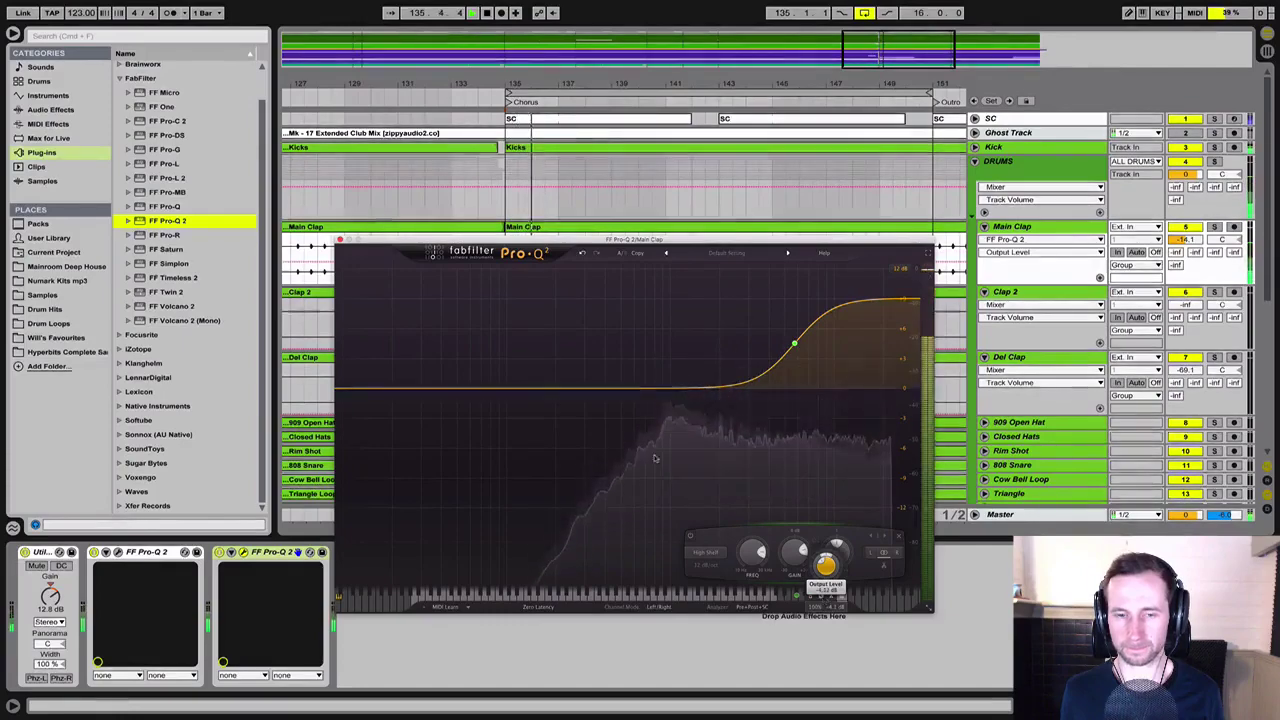
click(340, 240)
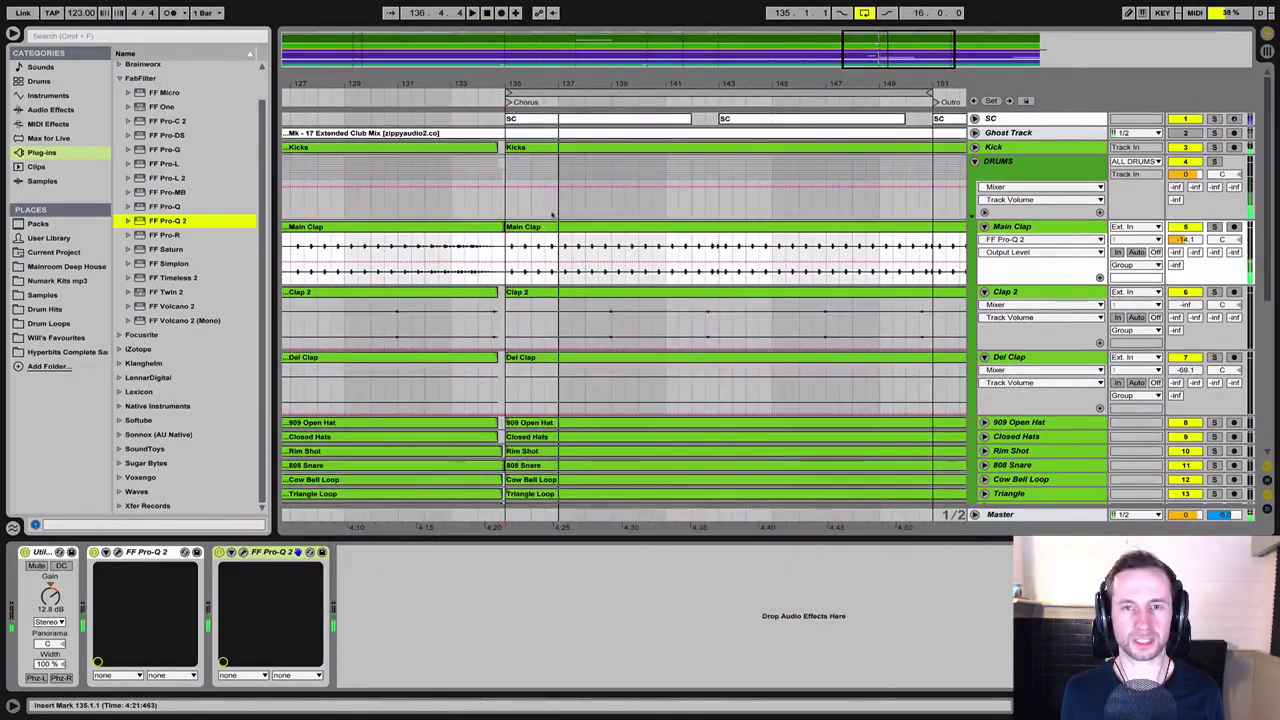
Switch to the mixer view, reopen the second Pro-Q 2 and boost a bell band in the low mids by about 9 dB
key(Tab)
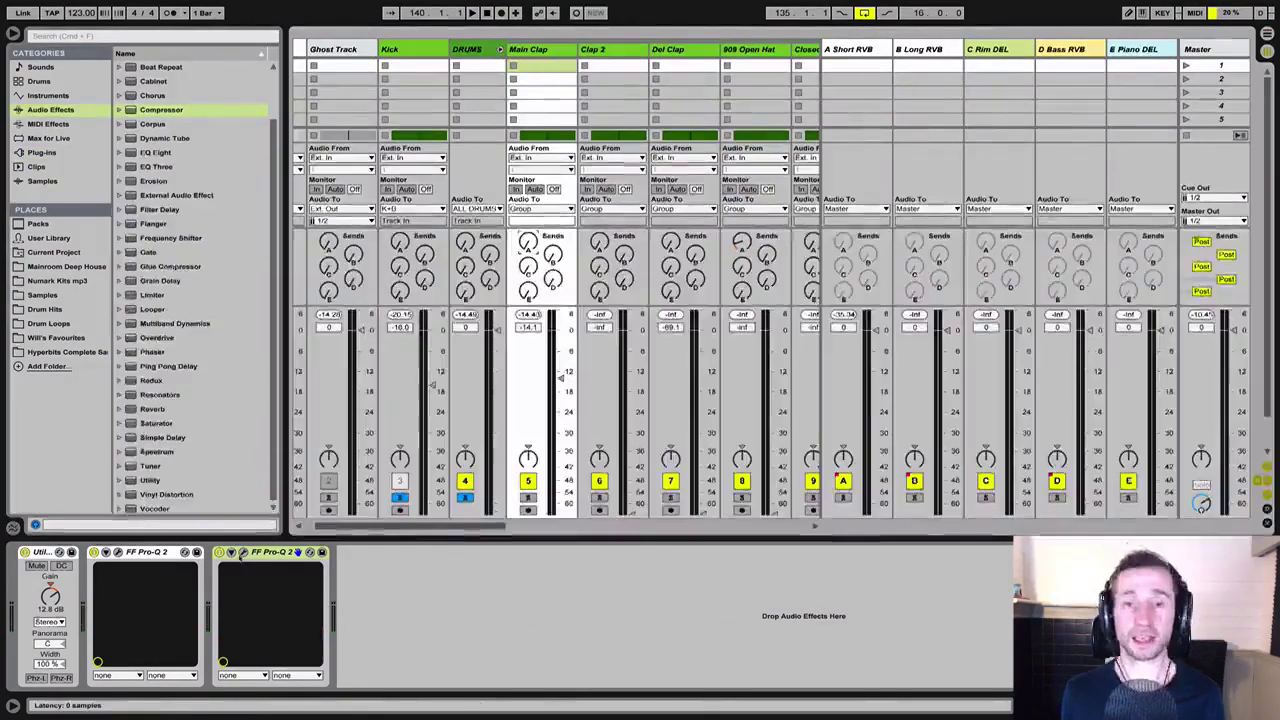
click(243, 552)
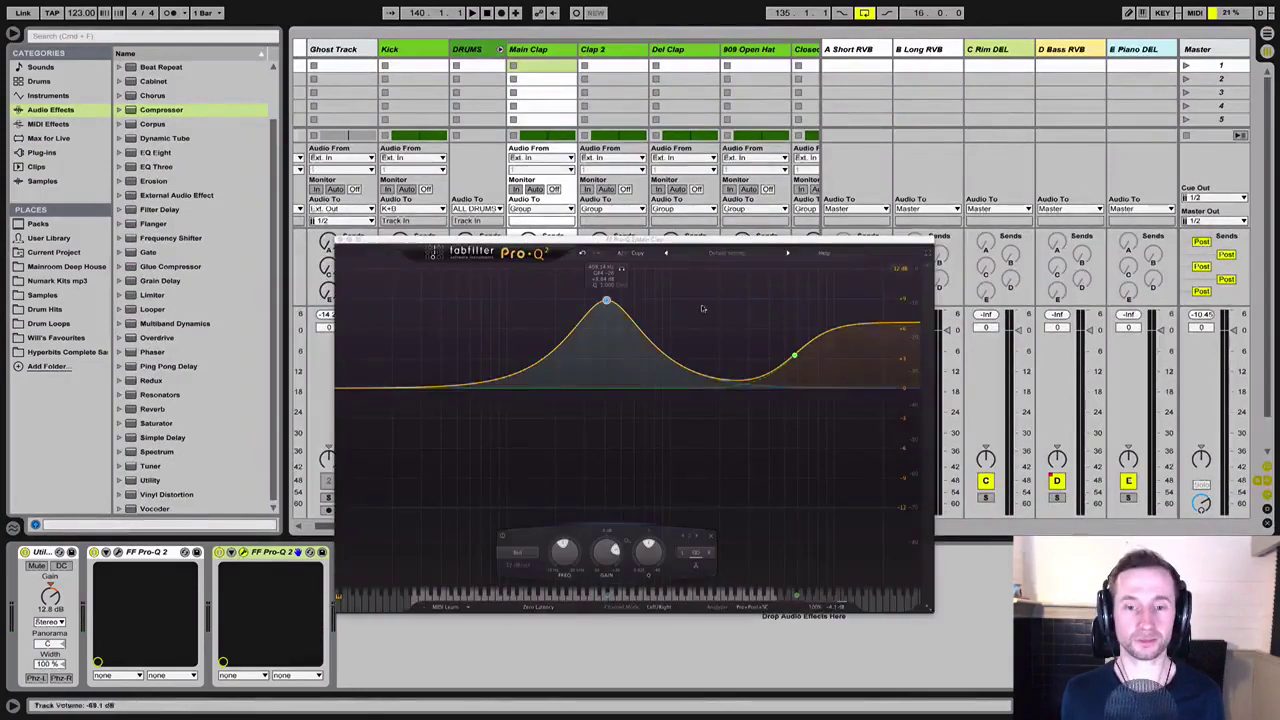
drag(606, 300, 599, 339)
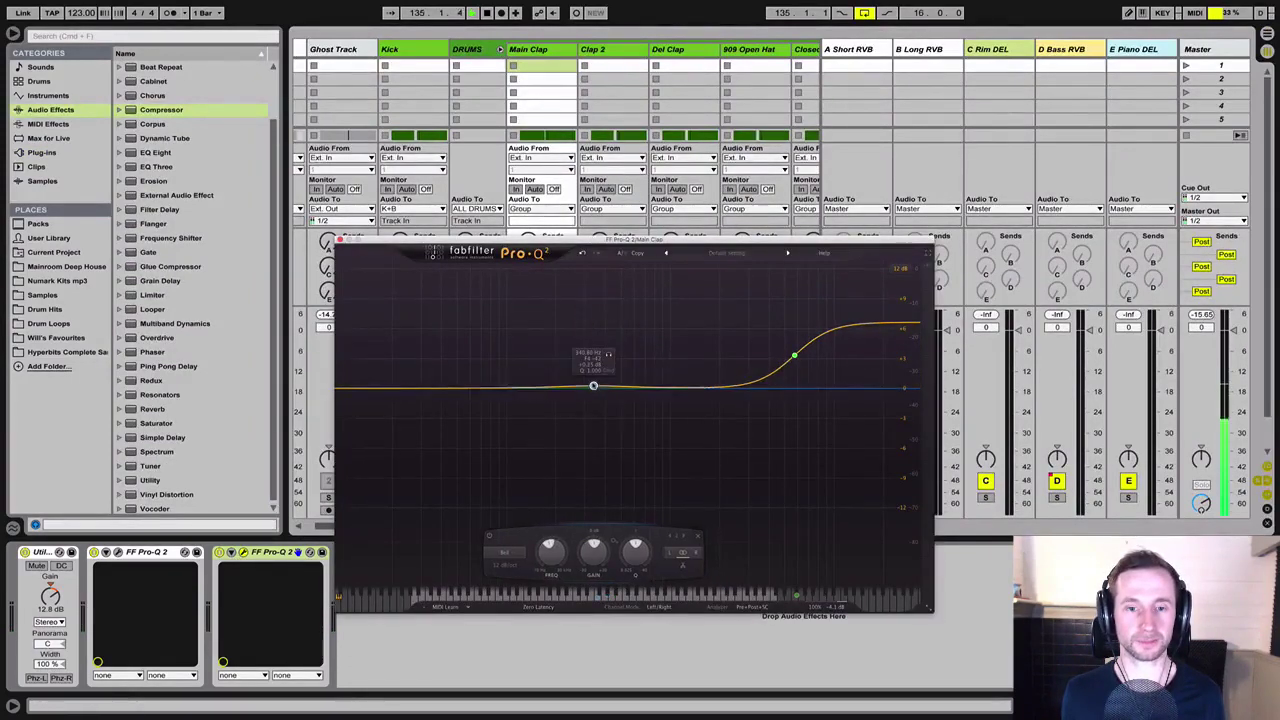
drag(593, 385, 592, 387)
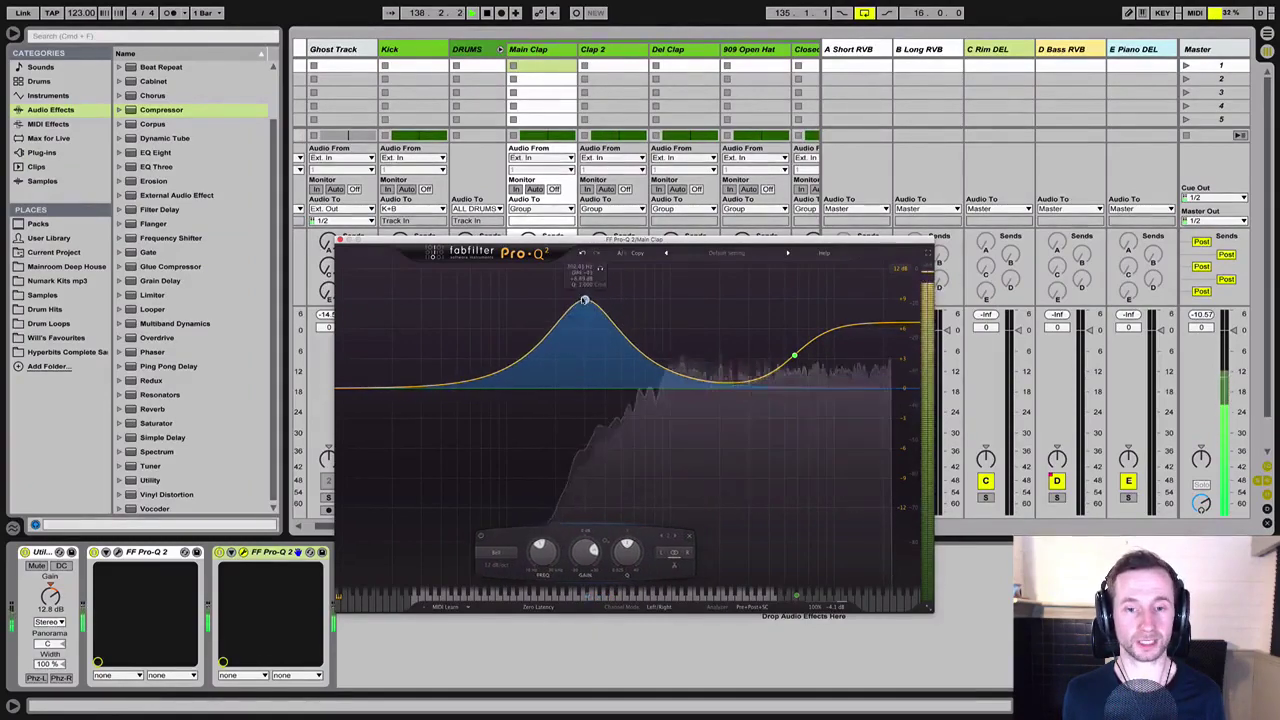
Move the bell band to about 350 Hz, set its gain to about 6 dB and close the Pro-Q 2 window
mouse_move(585, 300)
mouse_down()
mouse_move(540, 305)
mouse_move(514, 389)
mouse_move(514, 368)
mouse_move(578, 293)
mouse_move(607, 283)
mouse_move(621, 298)
mouse_move(595, 301)
mouse_up()
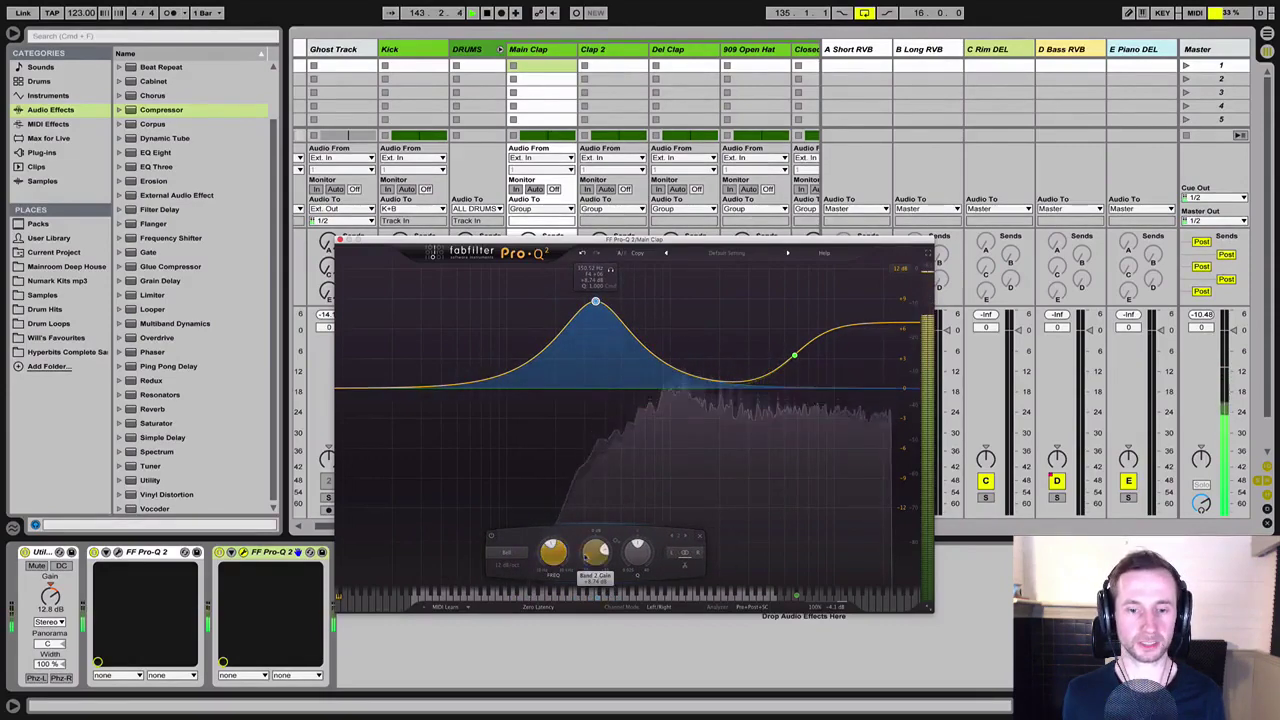
drag(586, 558, 586, 569)
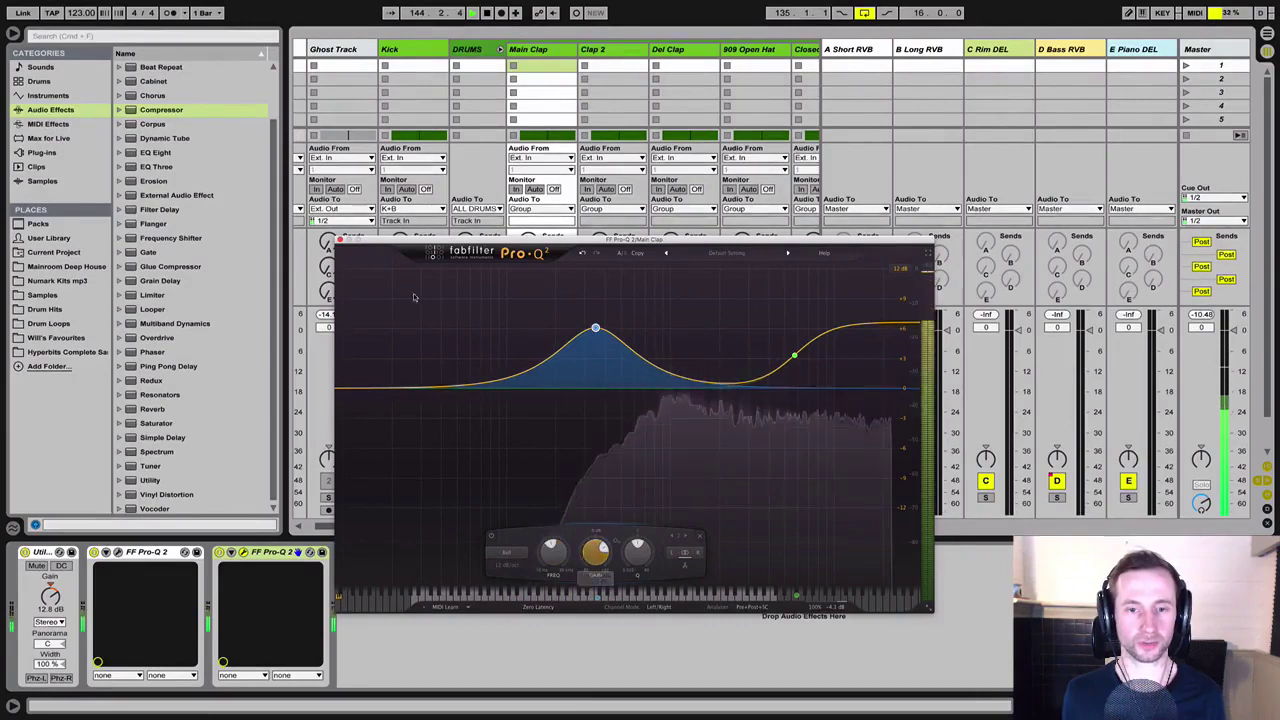
click(340, 241)
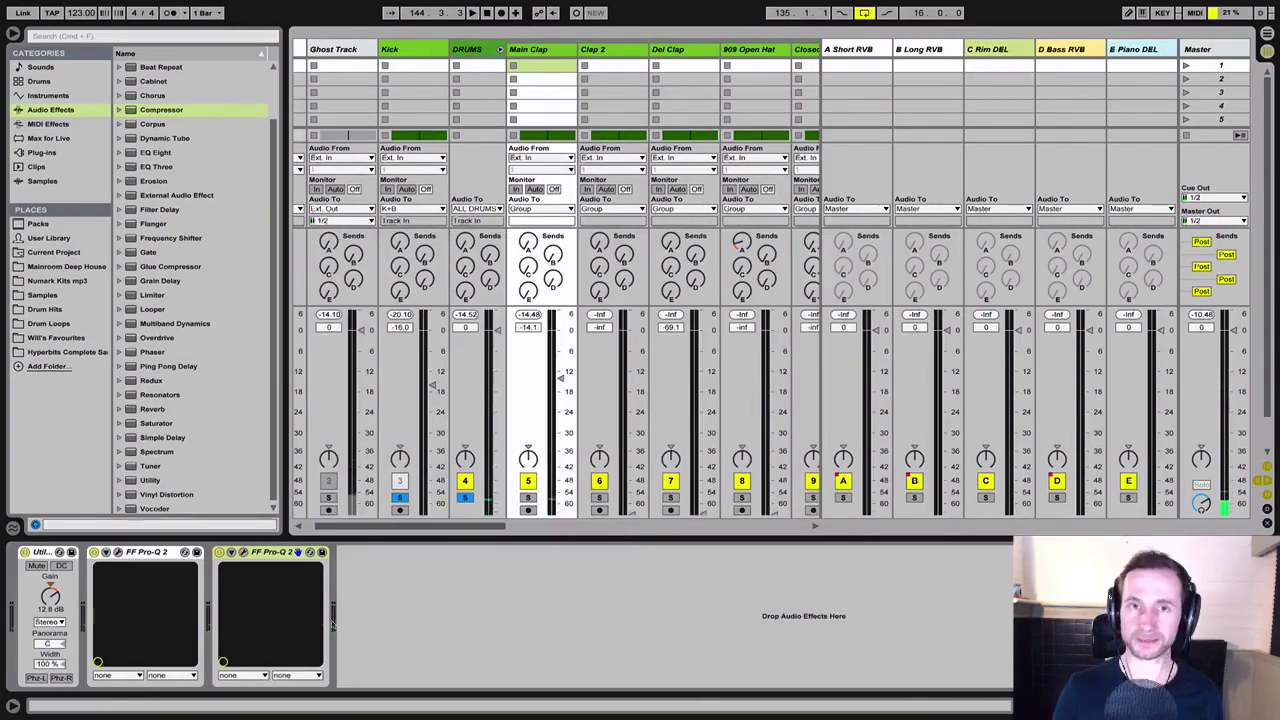
click(380, 584)
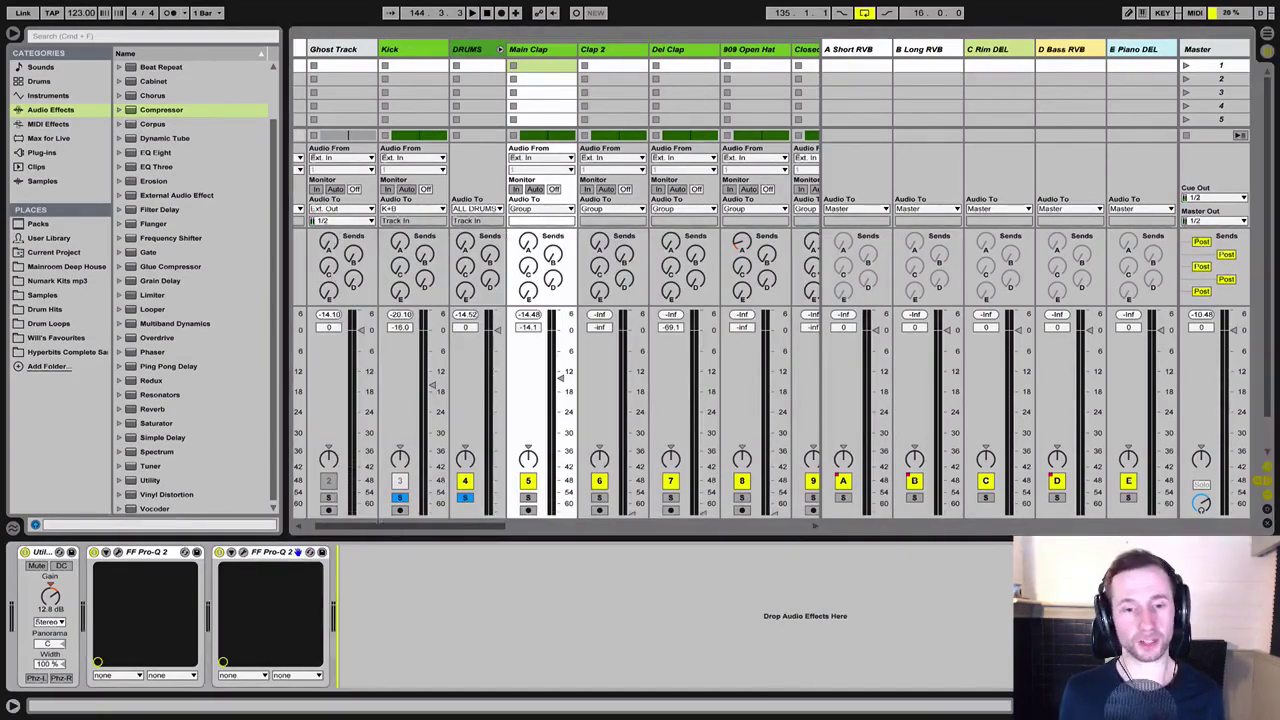
Select the Main Clap track, hide the browser and show the full mixer with the return tracks
click(549, 54)
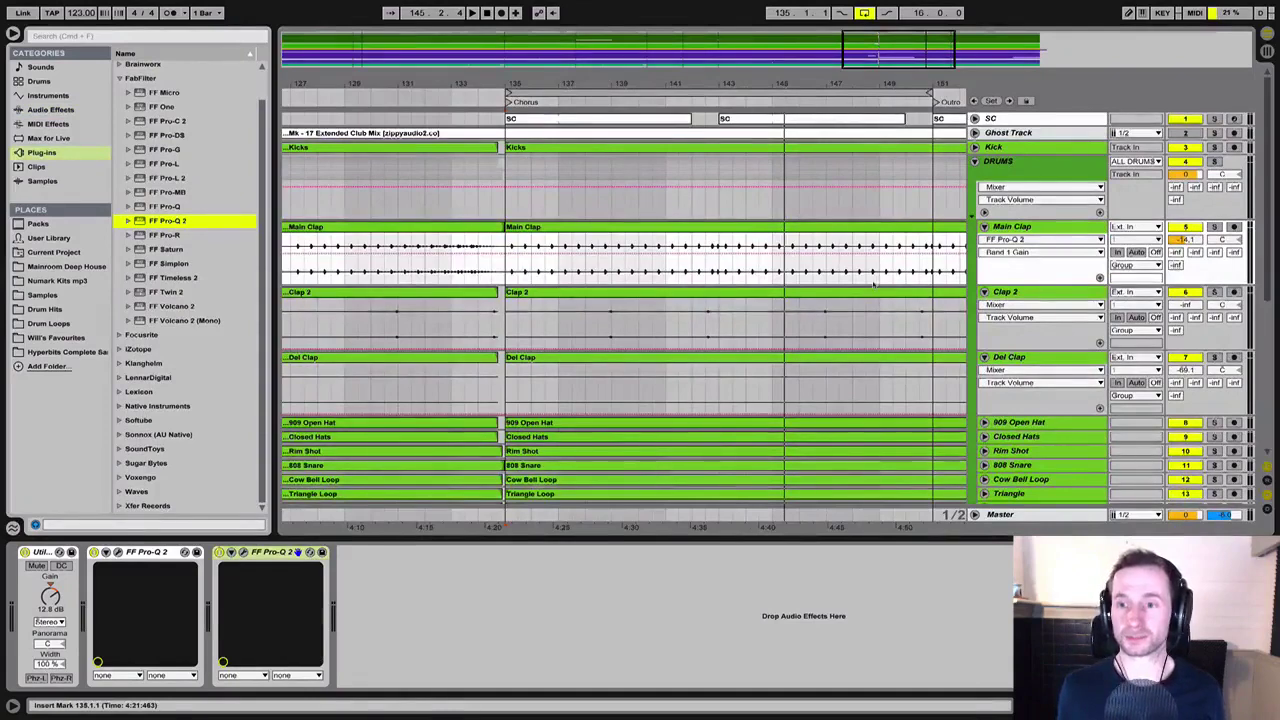
click(1050, 228)
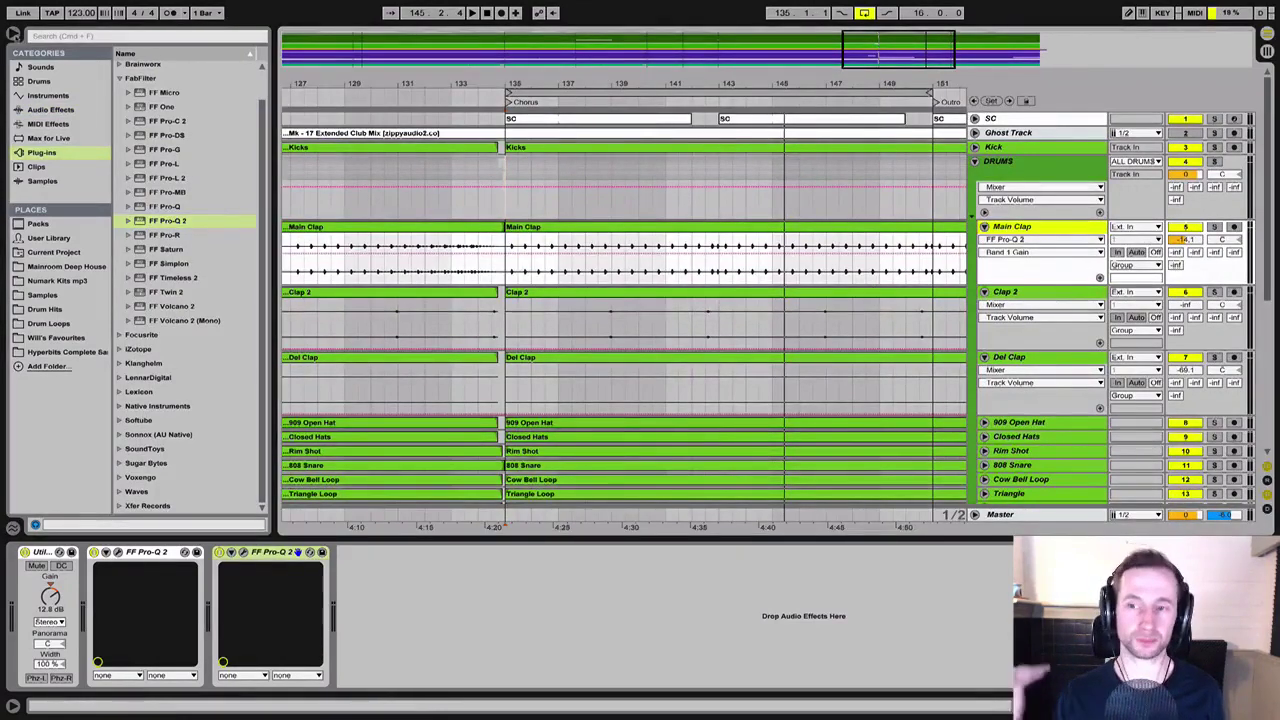
key(super+alt+b)
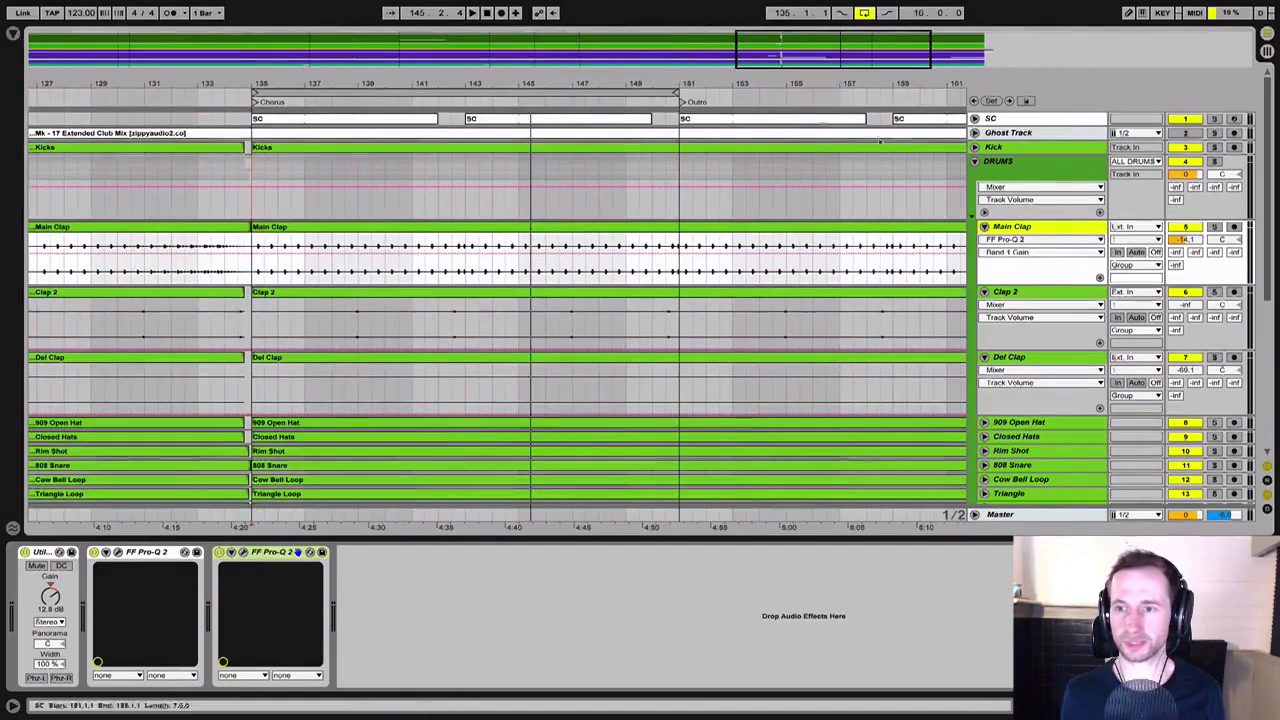
key(Tab)
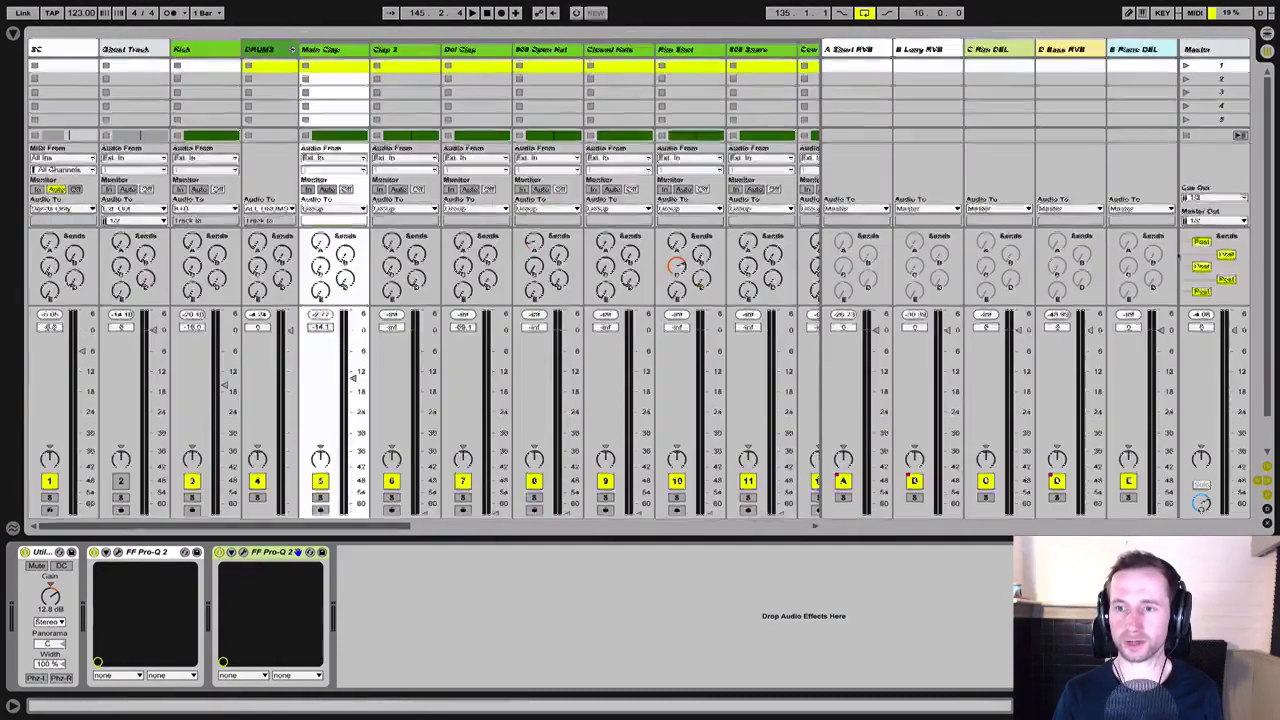
Examine the effect chains on the A Short RVB and B Long RVB return tracks
click(877, 50)
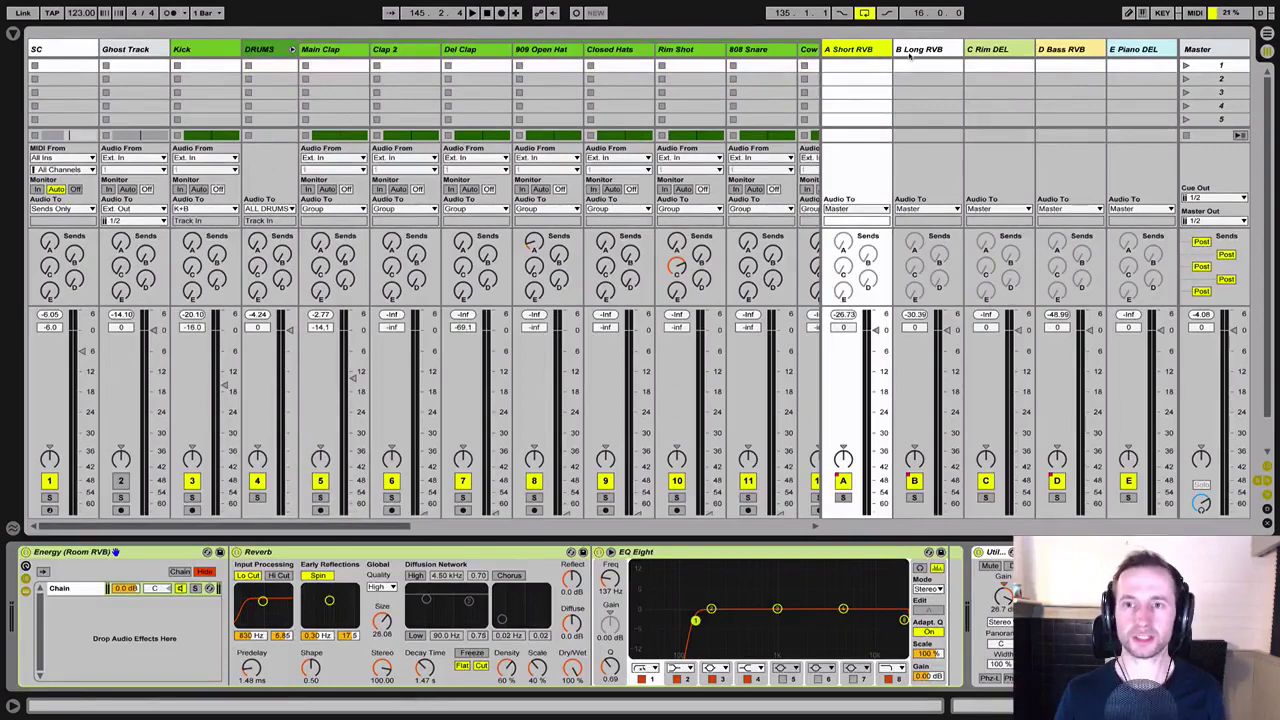
click(909, 54)
click(858, 50)
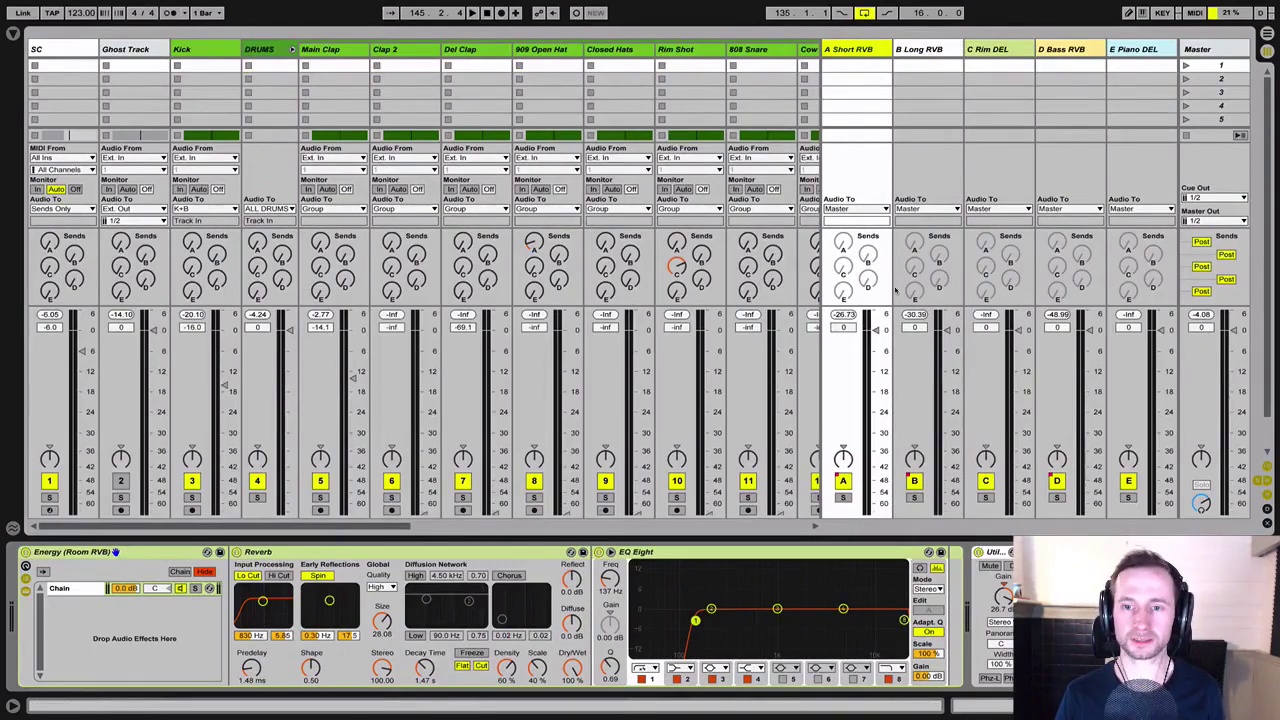
key(Tab)
key(Tab)
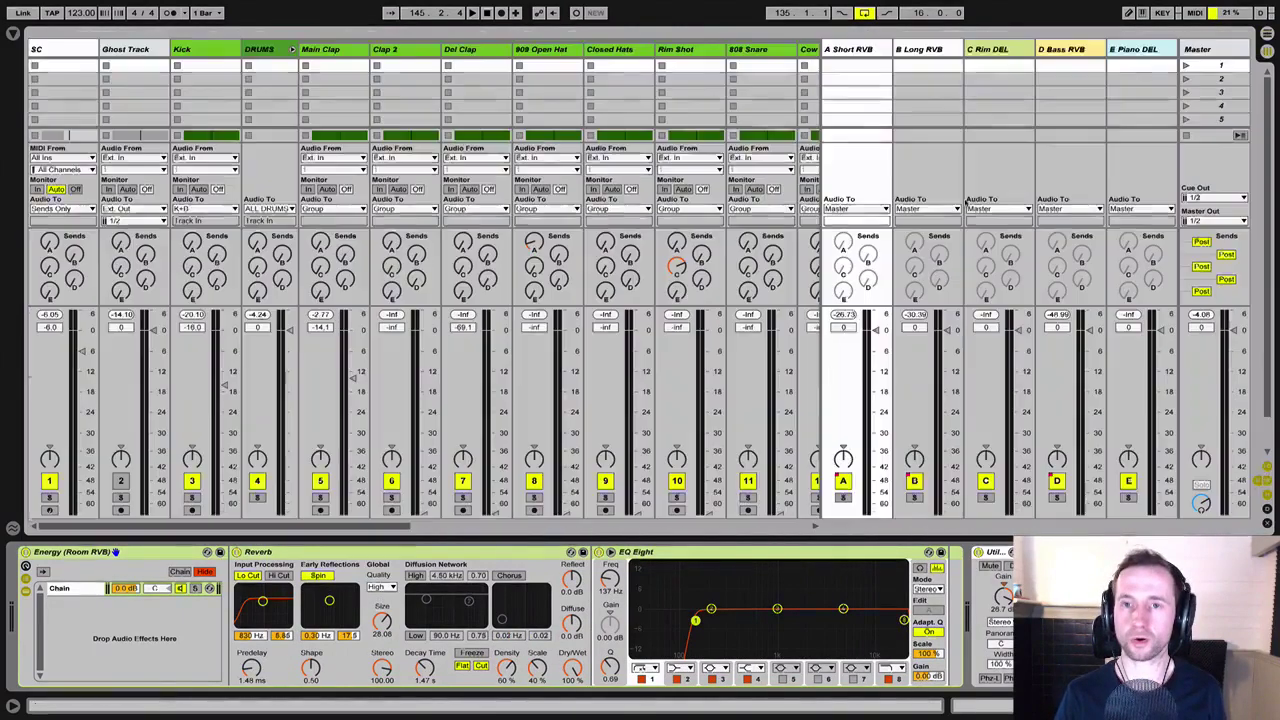
key(Left)
click(857, 51)
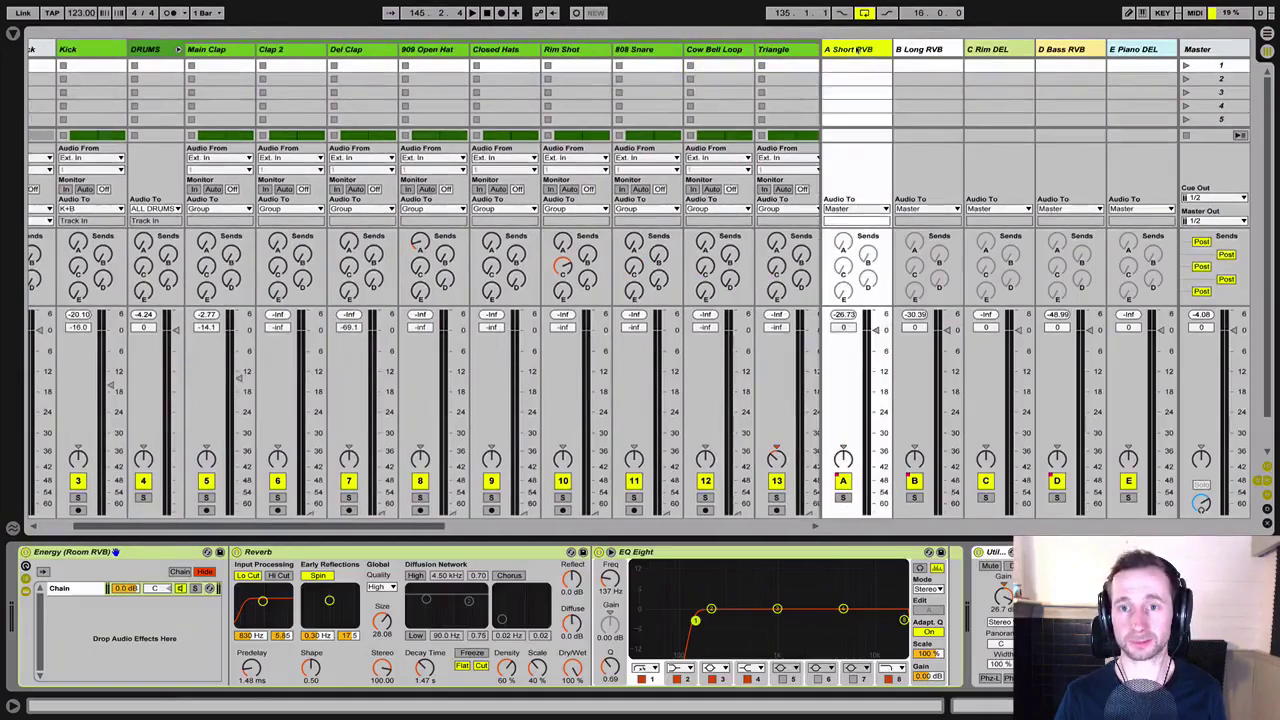
key(Tab)
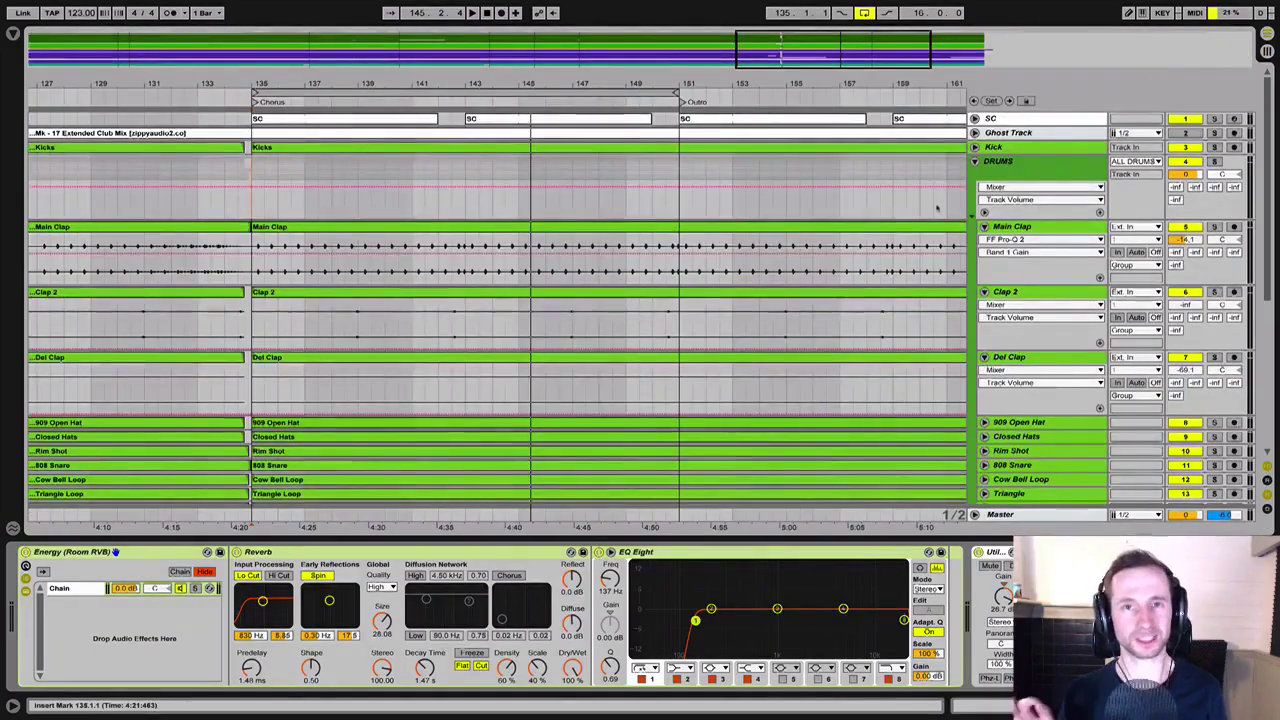
click(1043, 227)
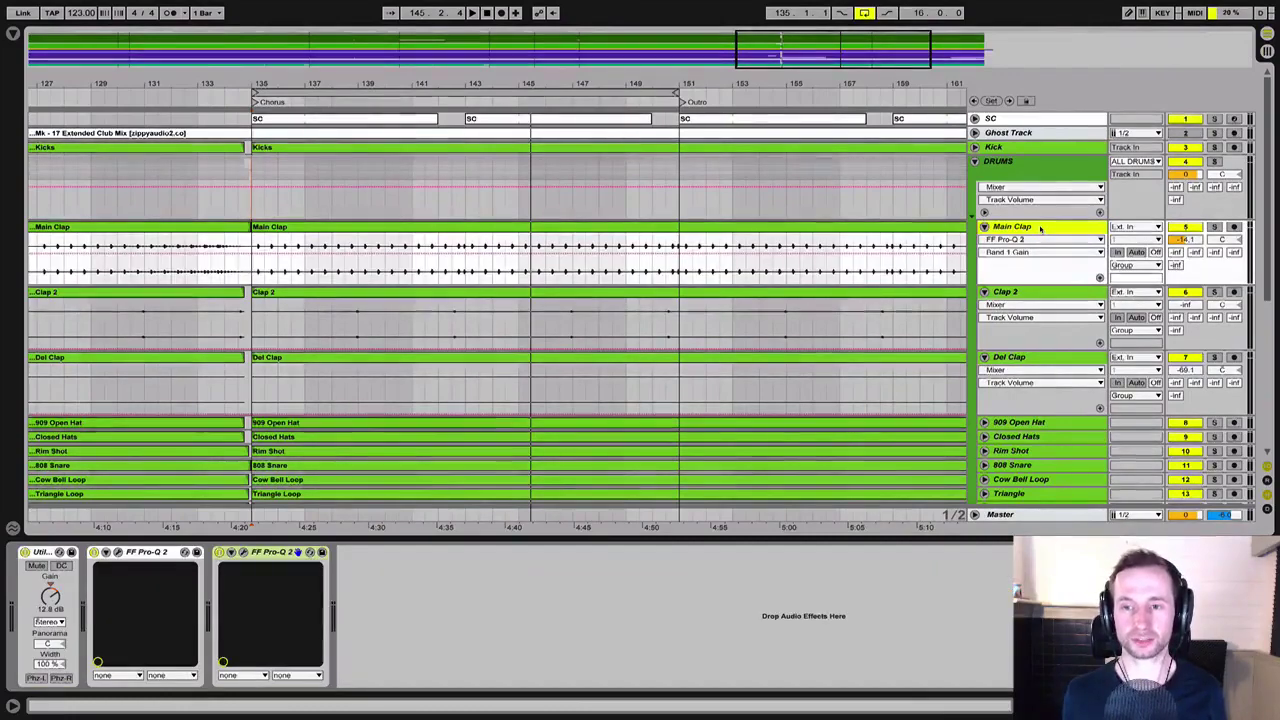
key(Tab)
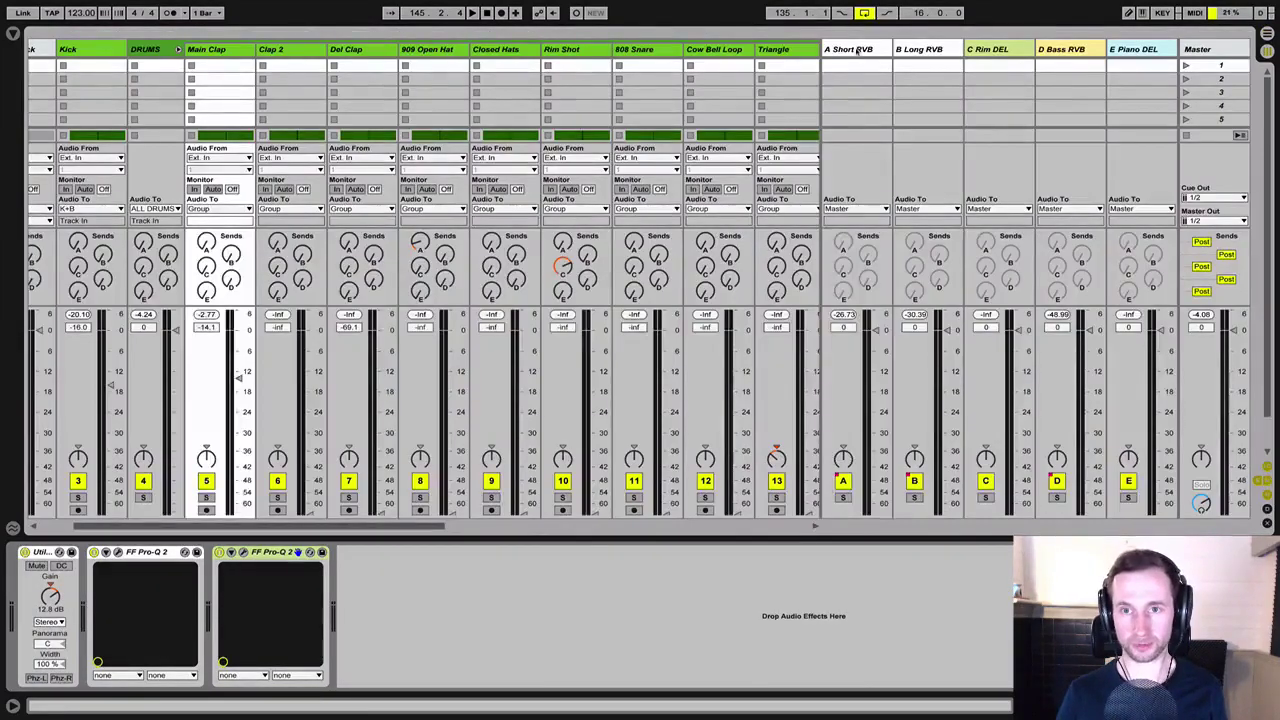
click(845, 52)
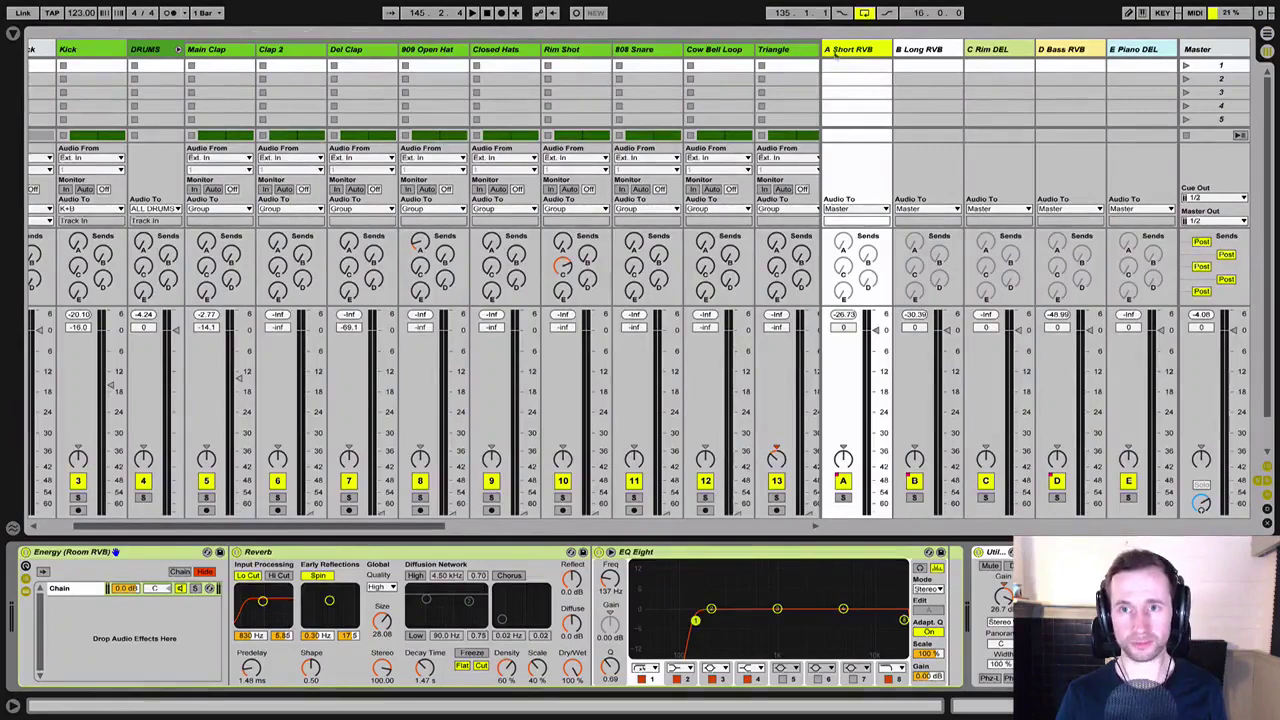
click(925, 52)
click(850, 50)
click(922, 50)
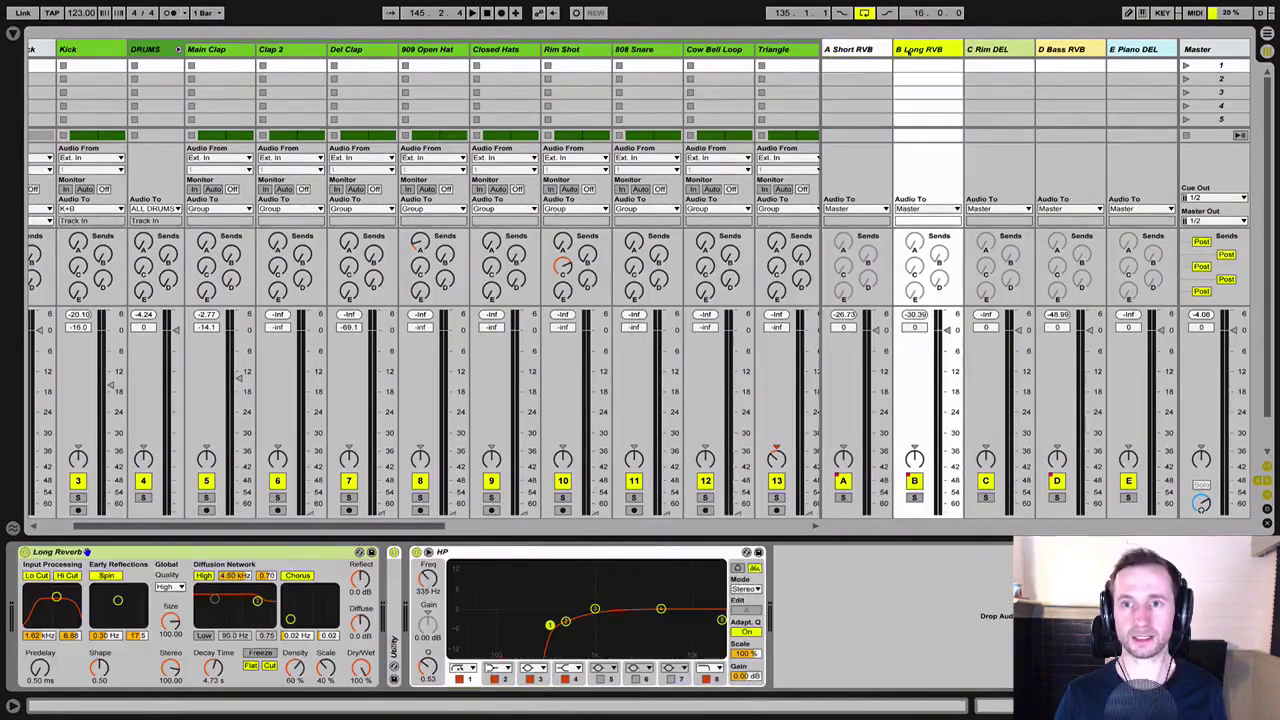
click(852, 50)
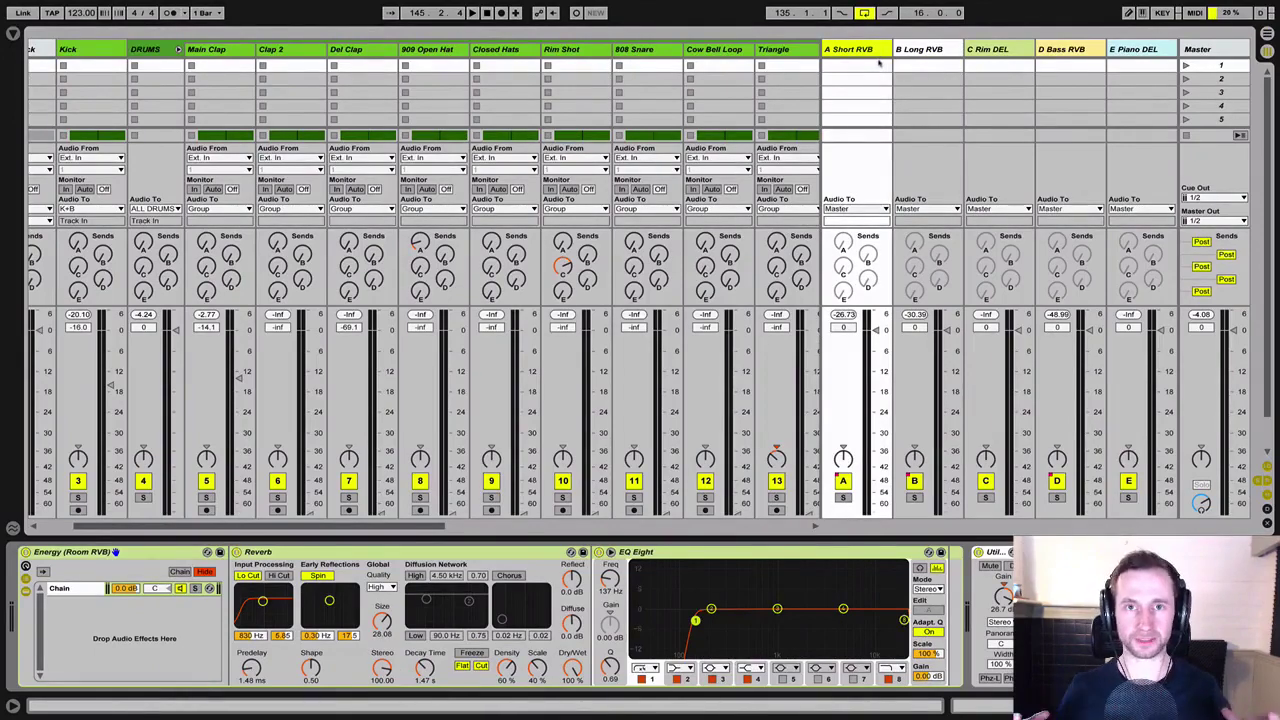
Return to the arrangement and set the Main Clap's send to A Short RVB to -40.4 dB
key(Tab)
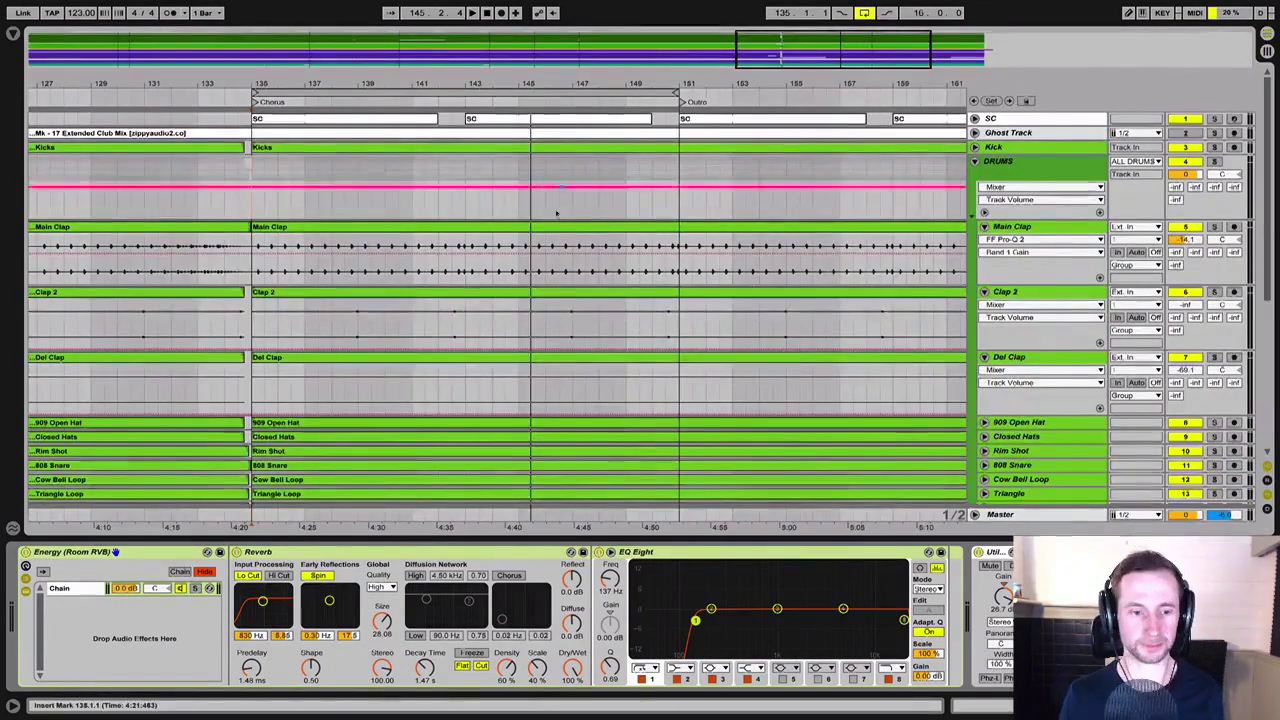
click(1177, 253)
drag(1177, 253, 1177, 232)
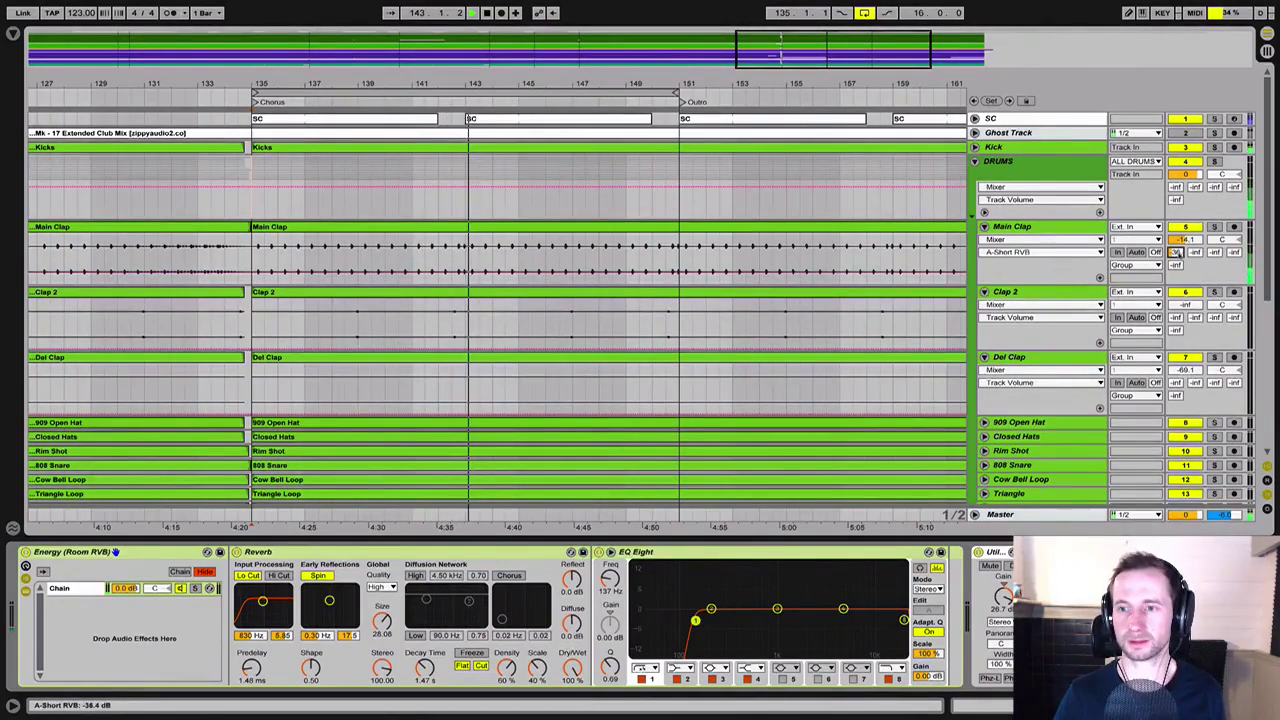
drag(1177, 252, 1178, 254)
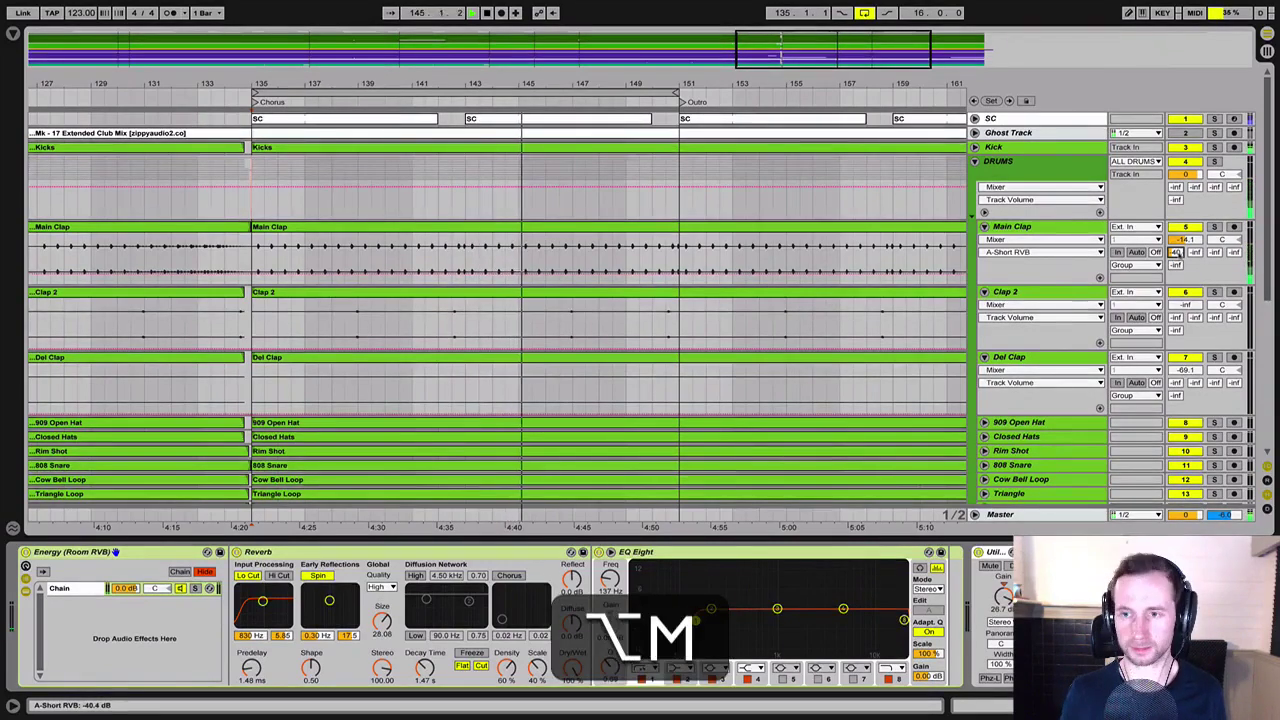
Audition the Main Clap with its A Short RVB send reset to -inf, undo that reset and stop playback
key(Delete)
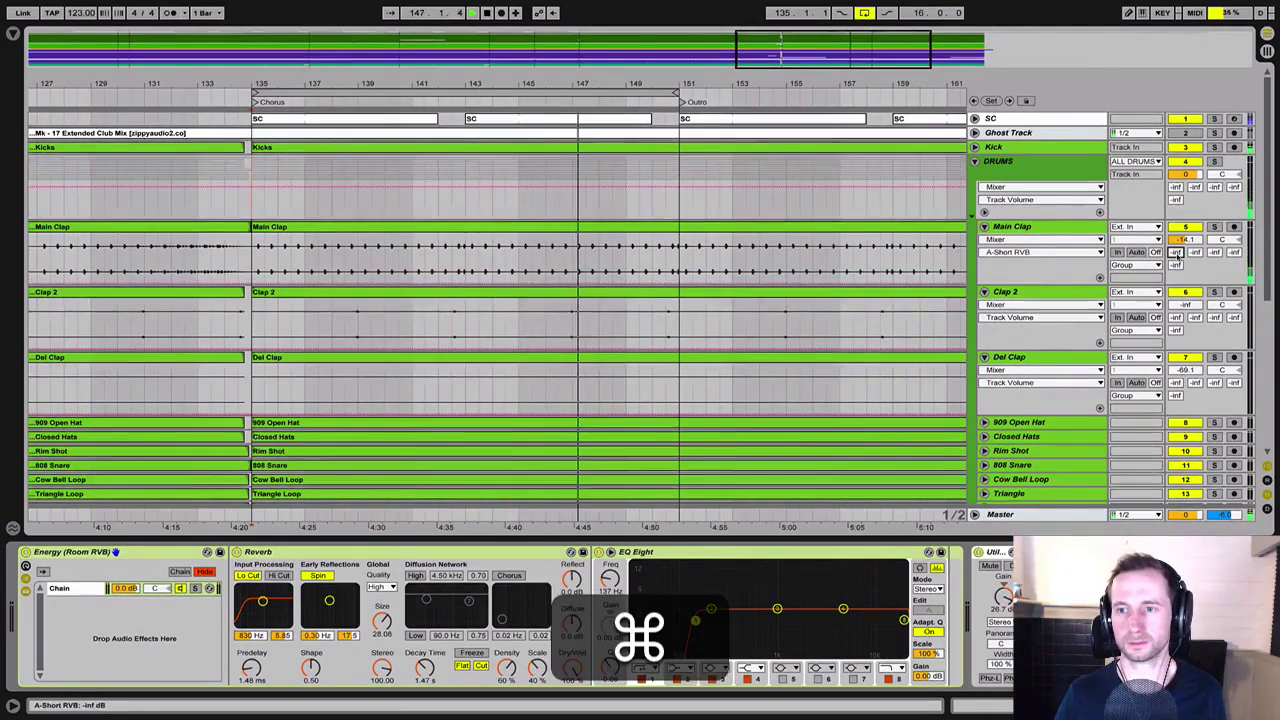
key(super+z)
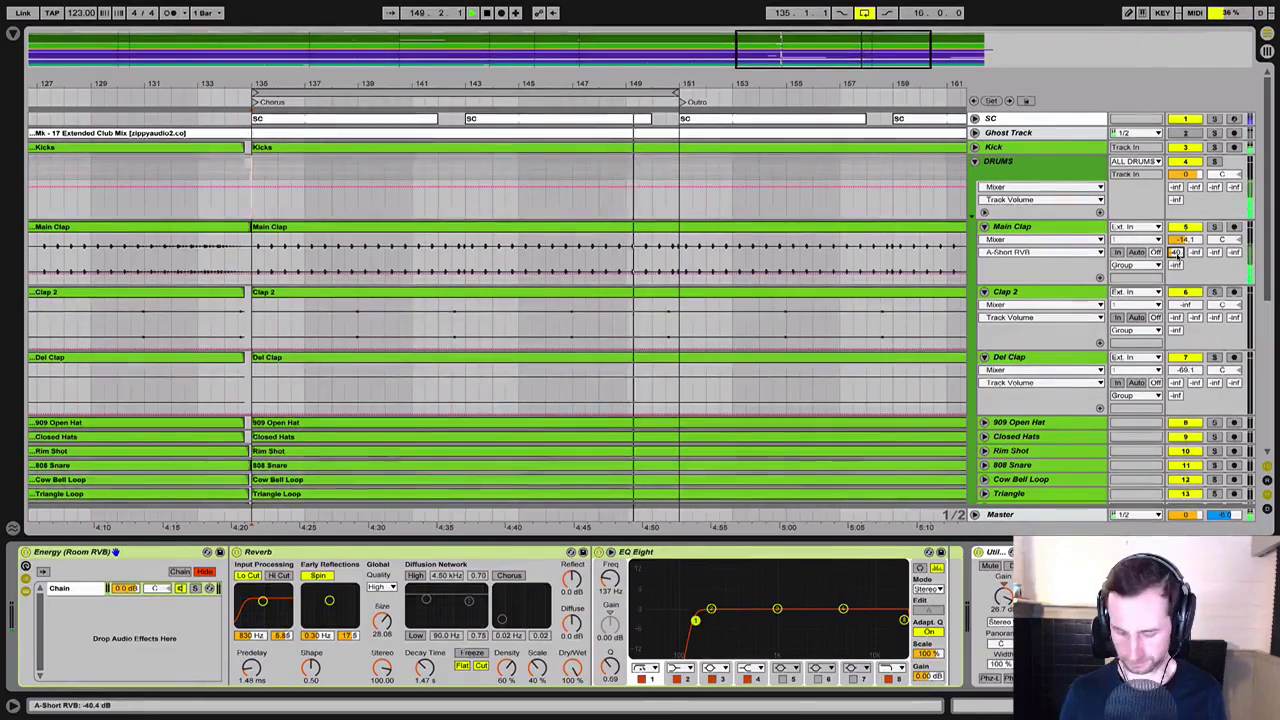
key(alt+m)
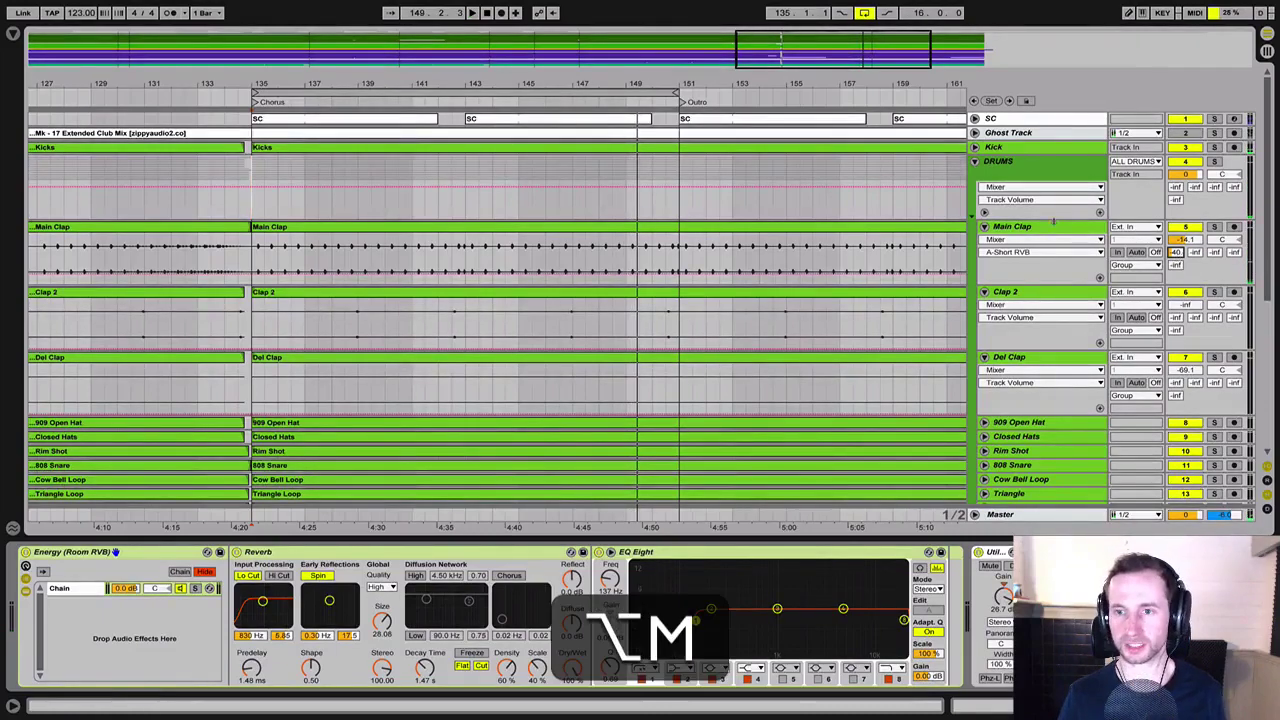
Fold the DRUMS group, switch to the mixer and select the Reverb device on the A Short RVB return track
click(975, 162)
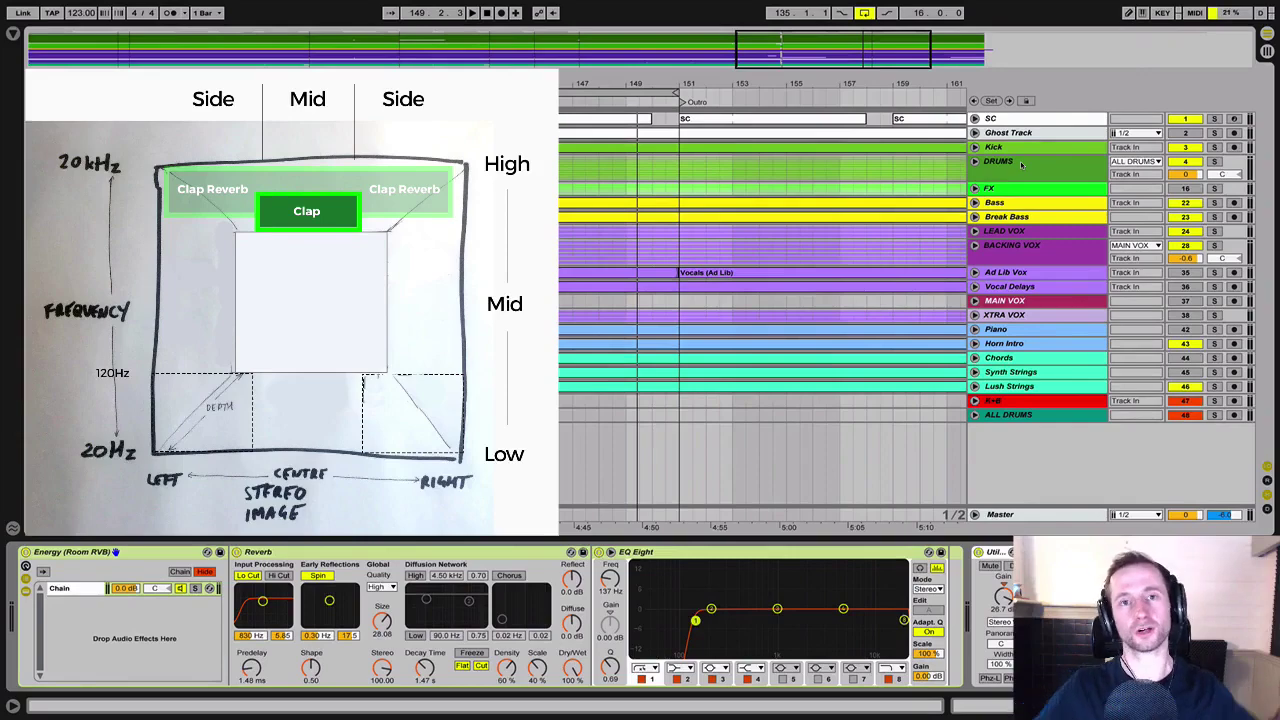
click(1021, 166)
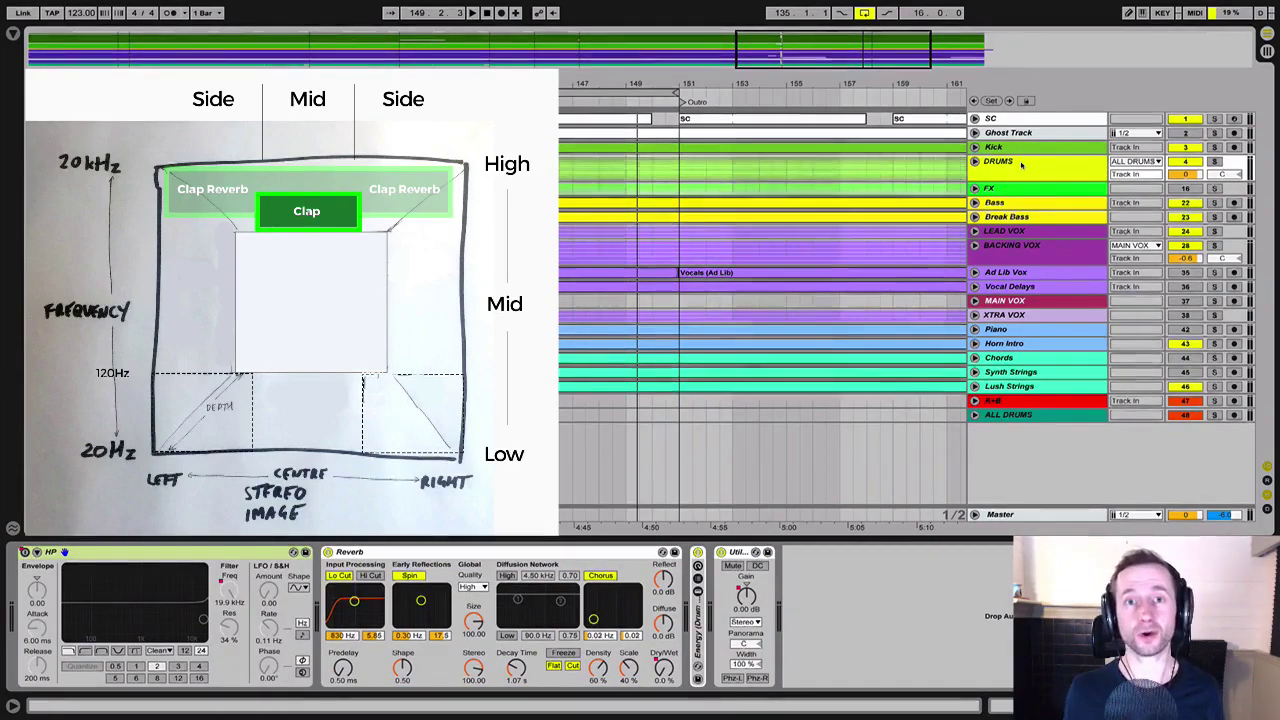
key(Tab)
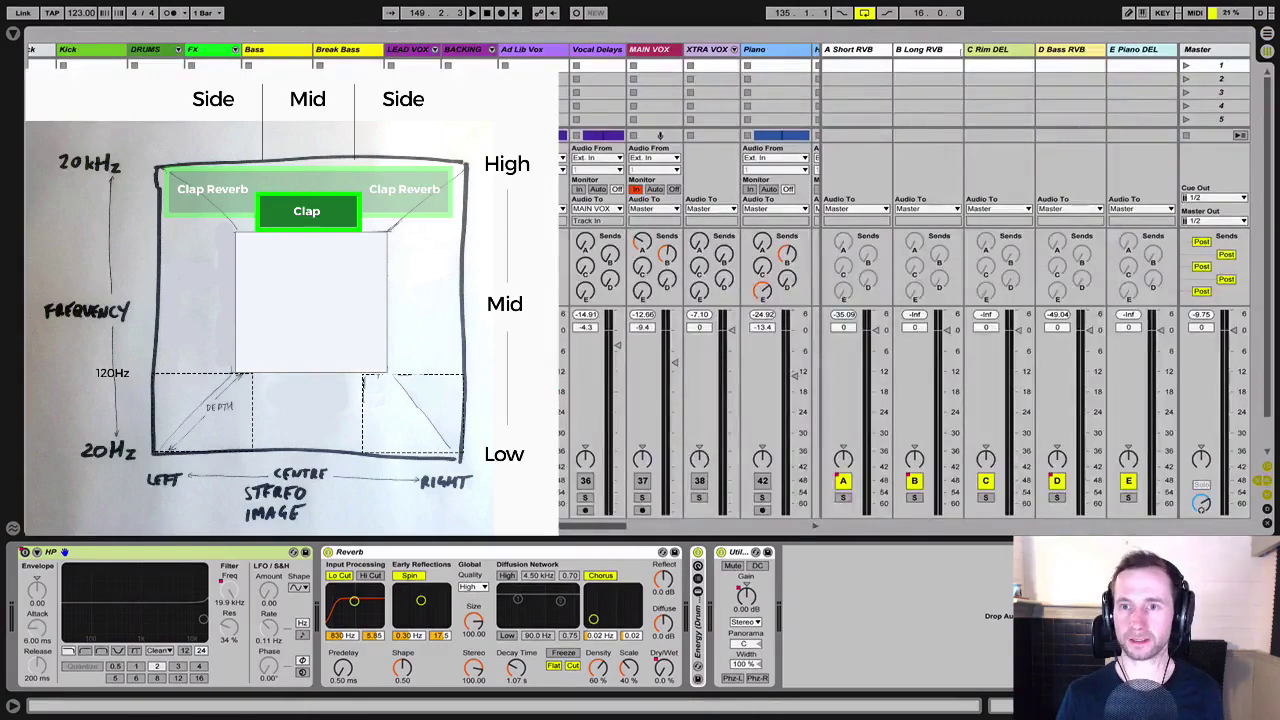
click(866, 49)
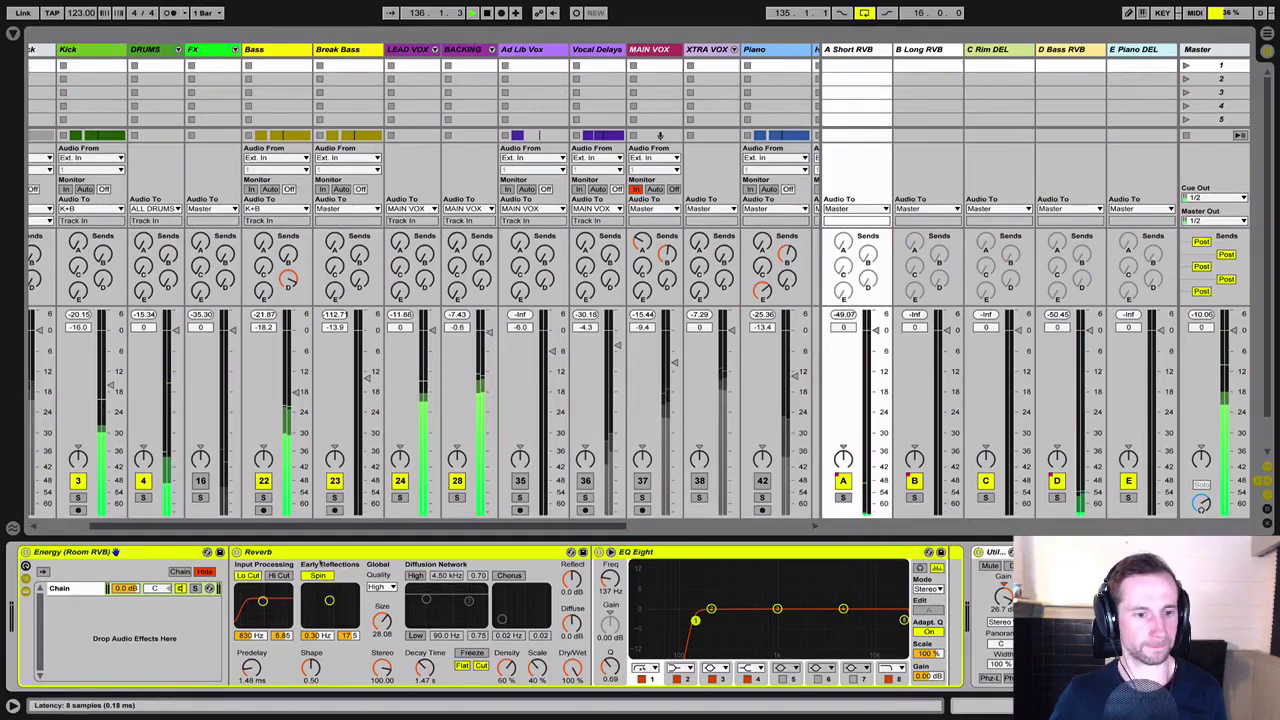
scroll(320, 562, right, 3)
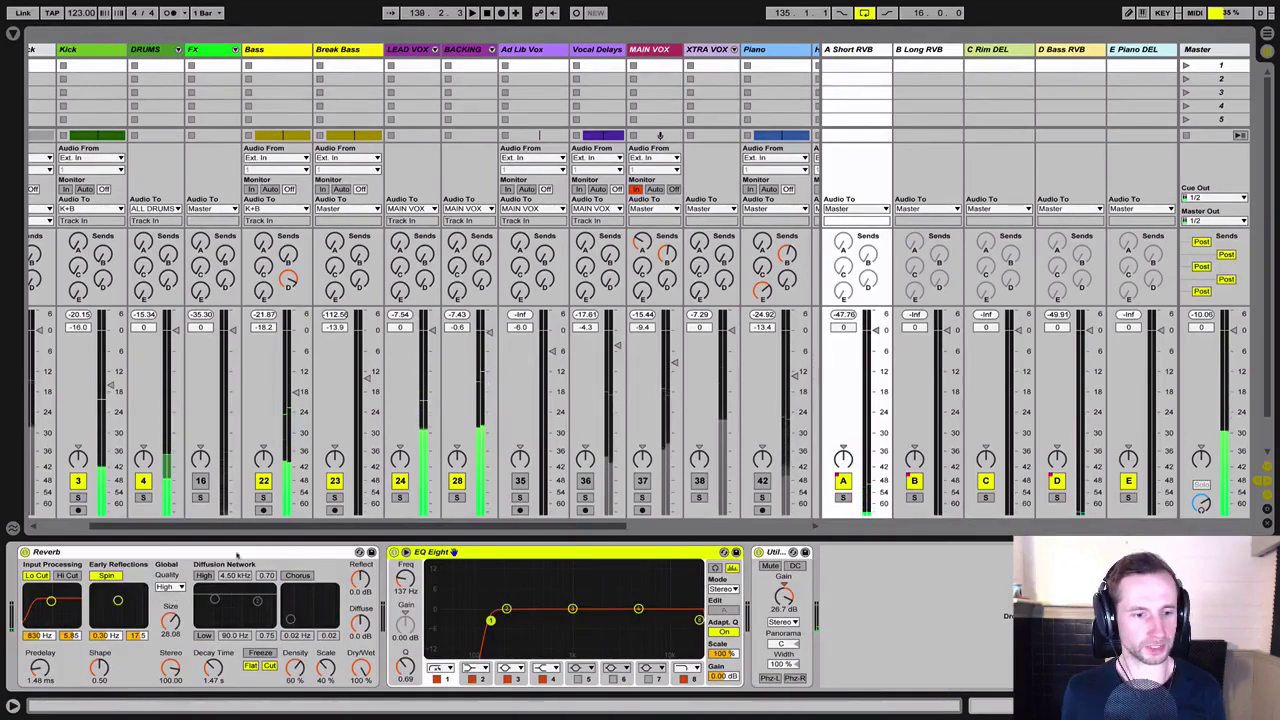
click(228, 555)
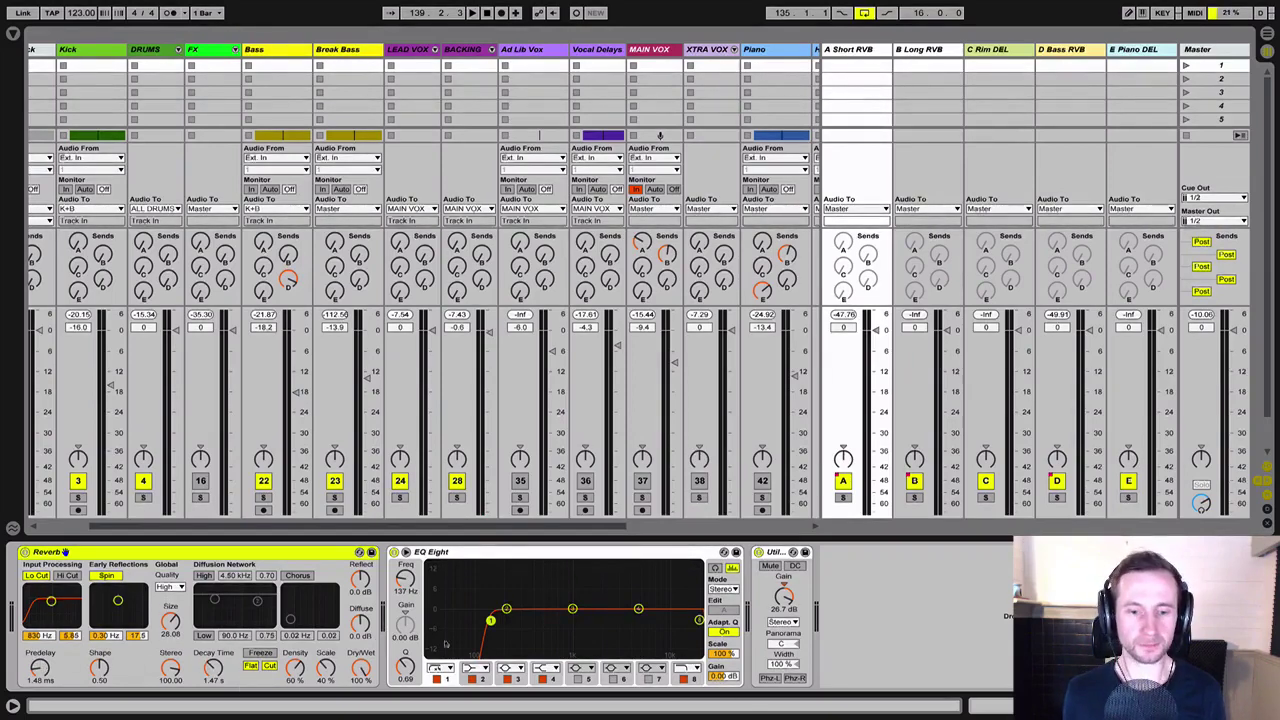
During playback, try raising the EQ Eight low-cut frequency on A Short RVB to 22.0 kHz, undo it and stop
key(space)
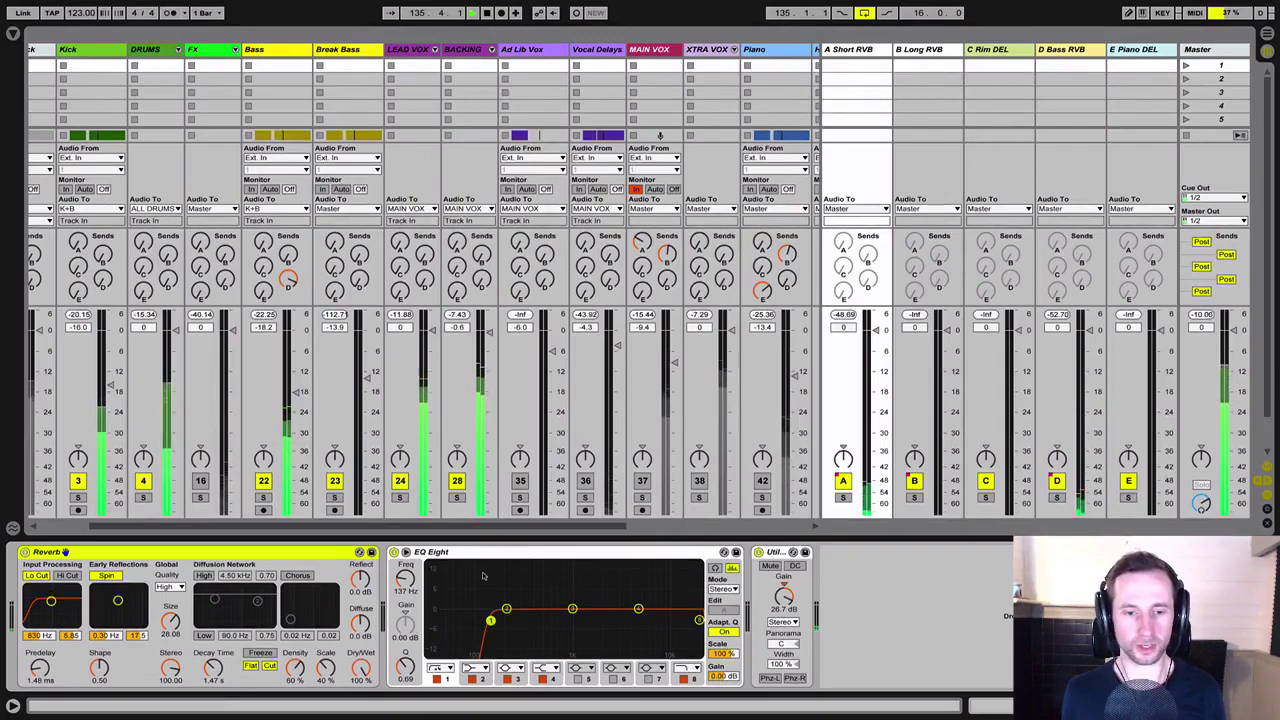
click(483, 551)
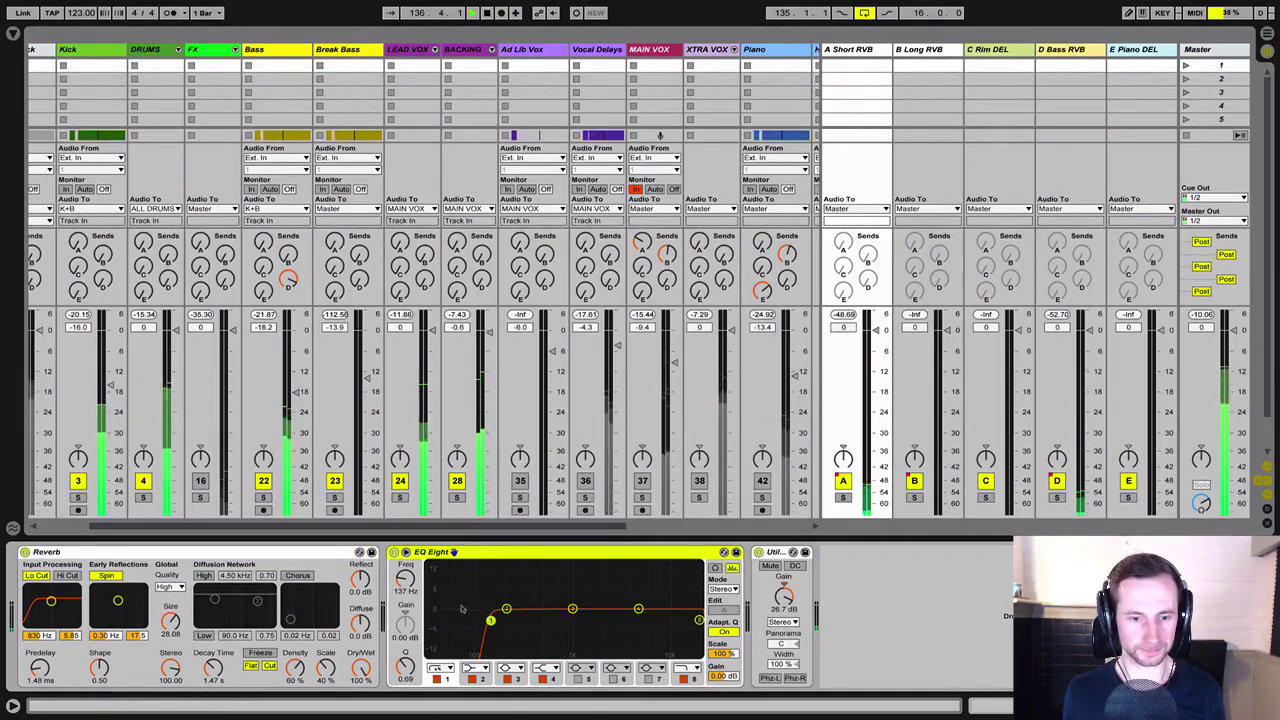
drag(409, 586, 409, 490)
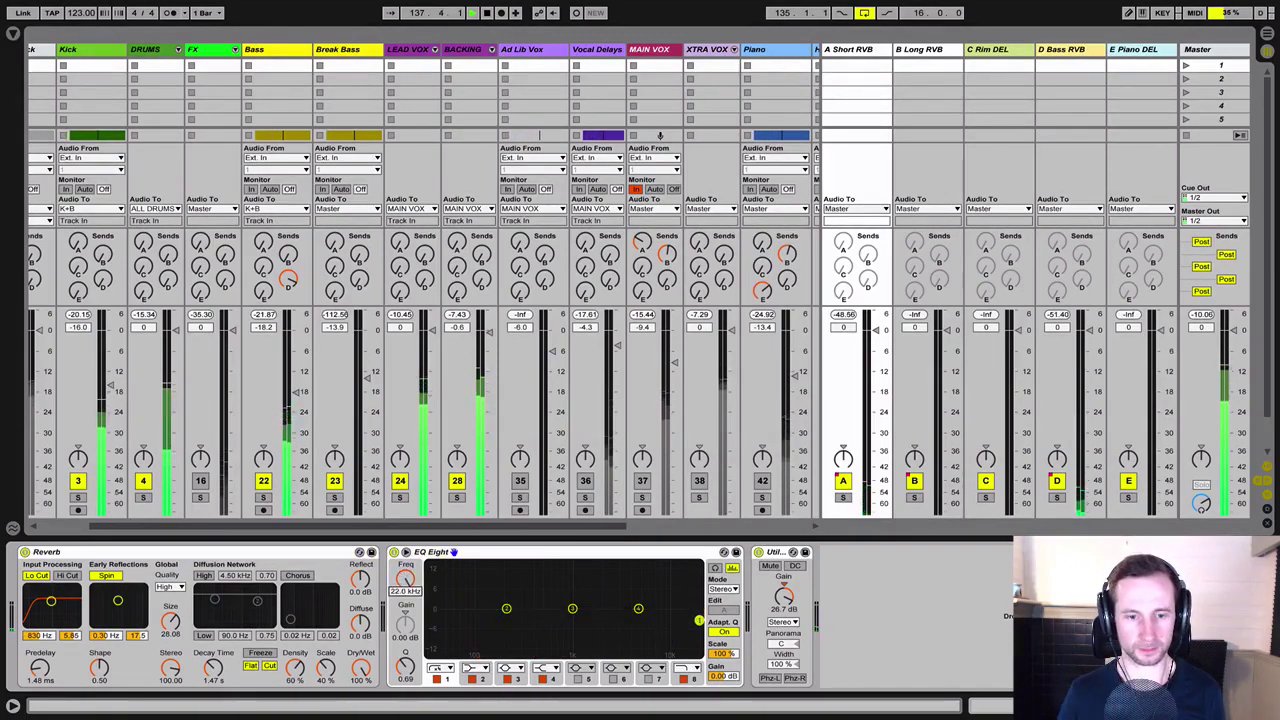
key(ctrl+z)
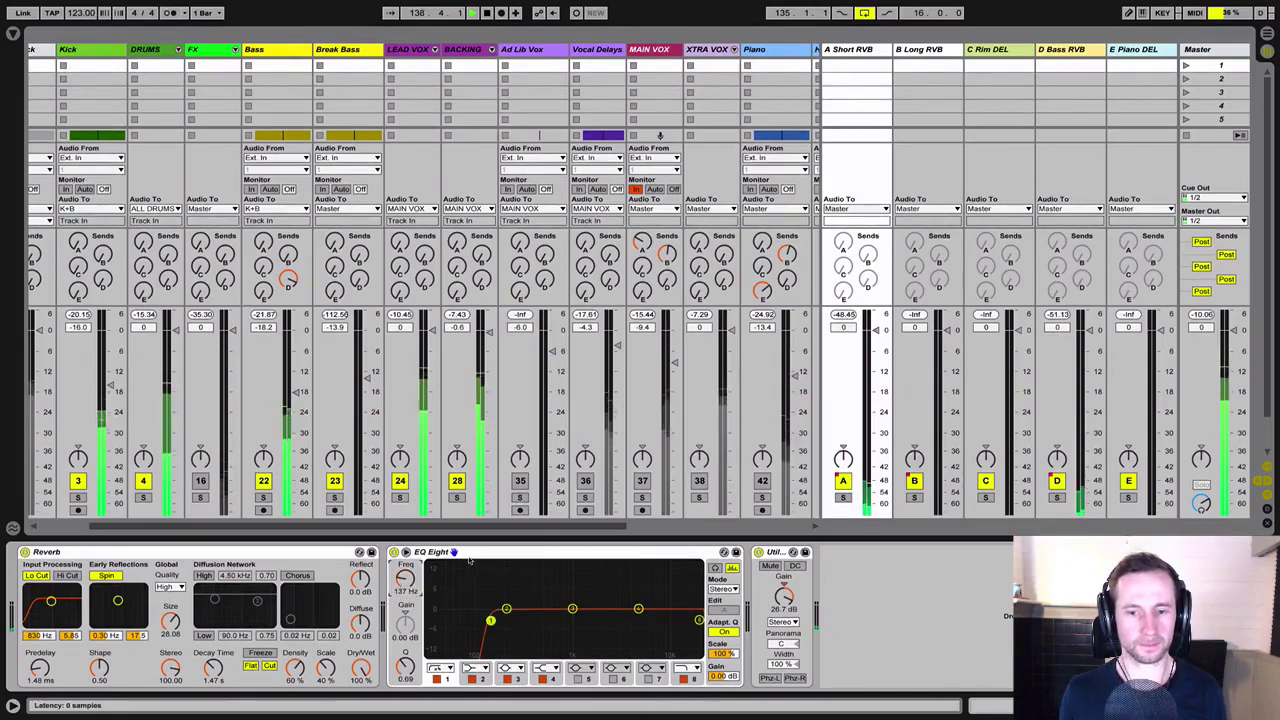
key(space)
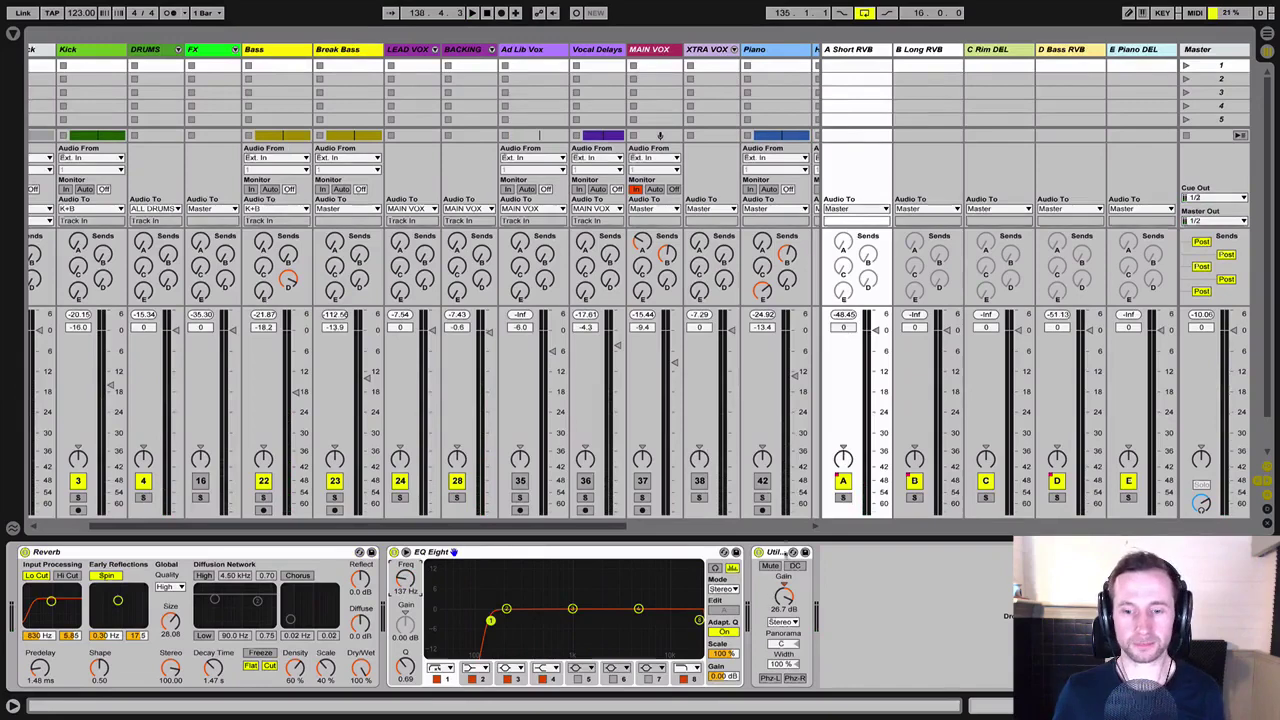
Select the Utility device on A Short RVB and briefly play back the looped chorus
click(787, 553)
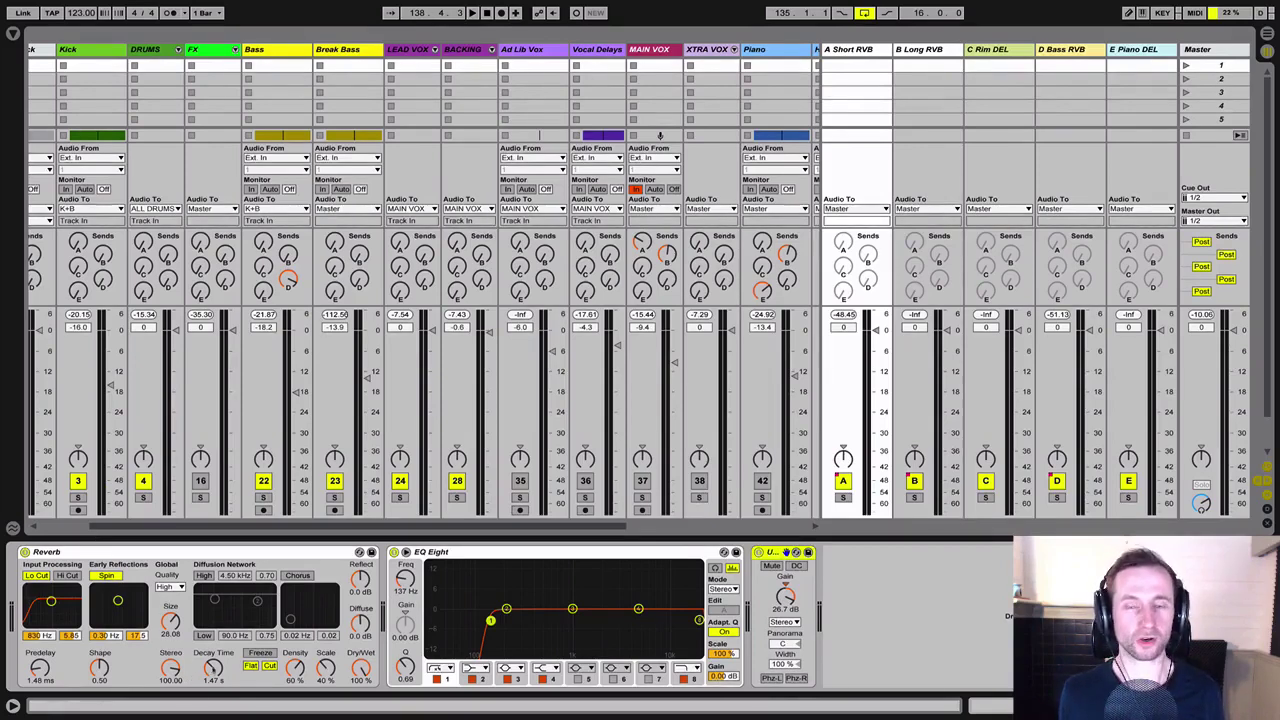
key(space)
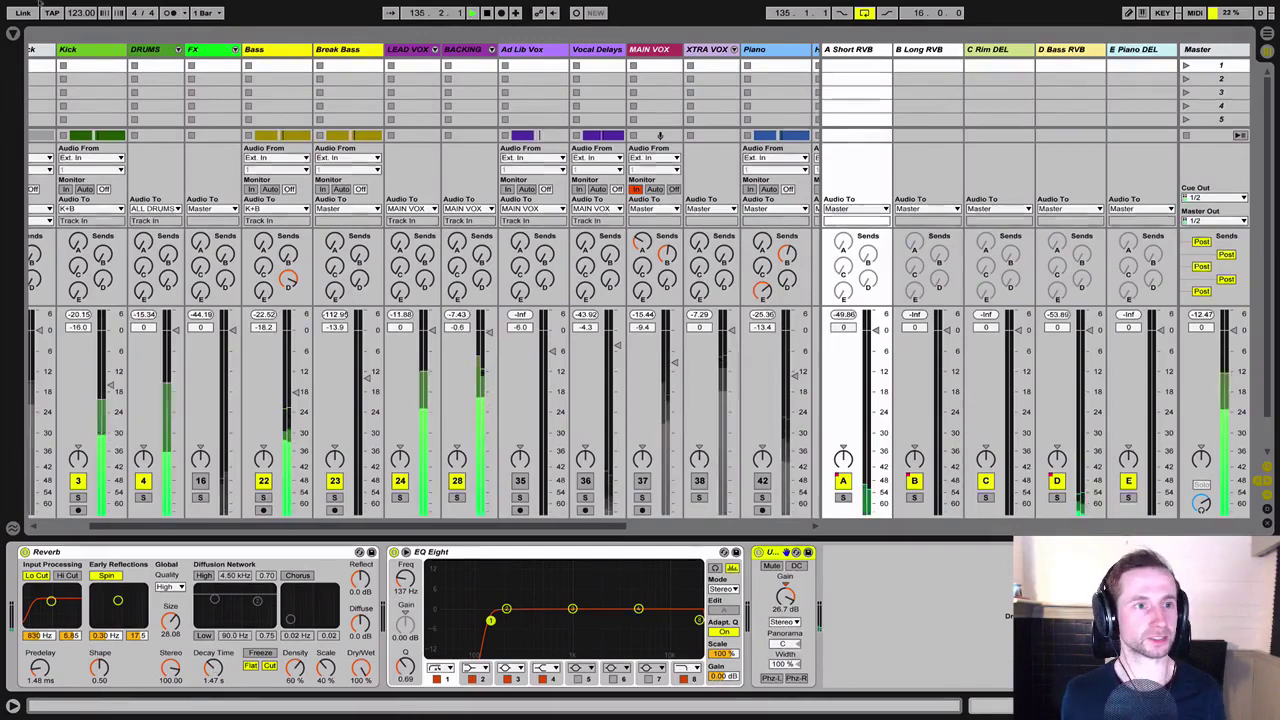
key(space)
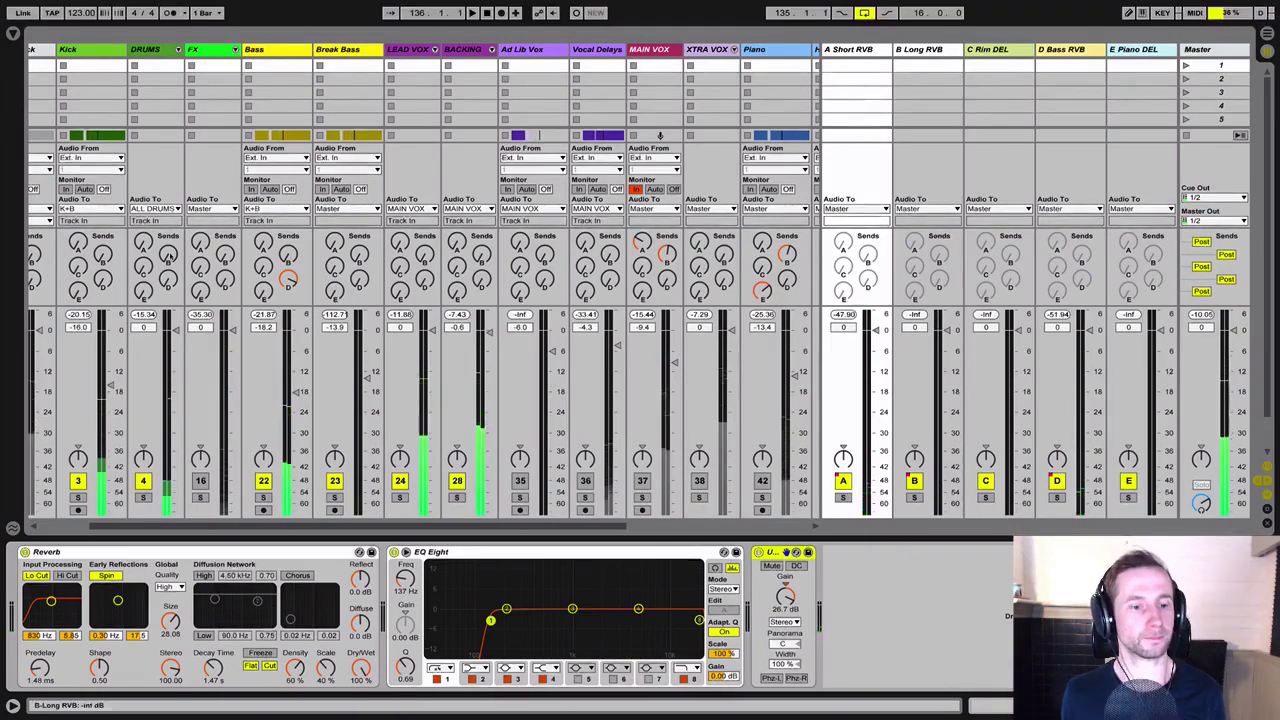
Try a Reverb Decay Time of 5.70 s on A Short RVB during playback and return it to 1.47 s
key(space)
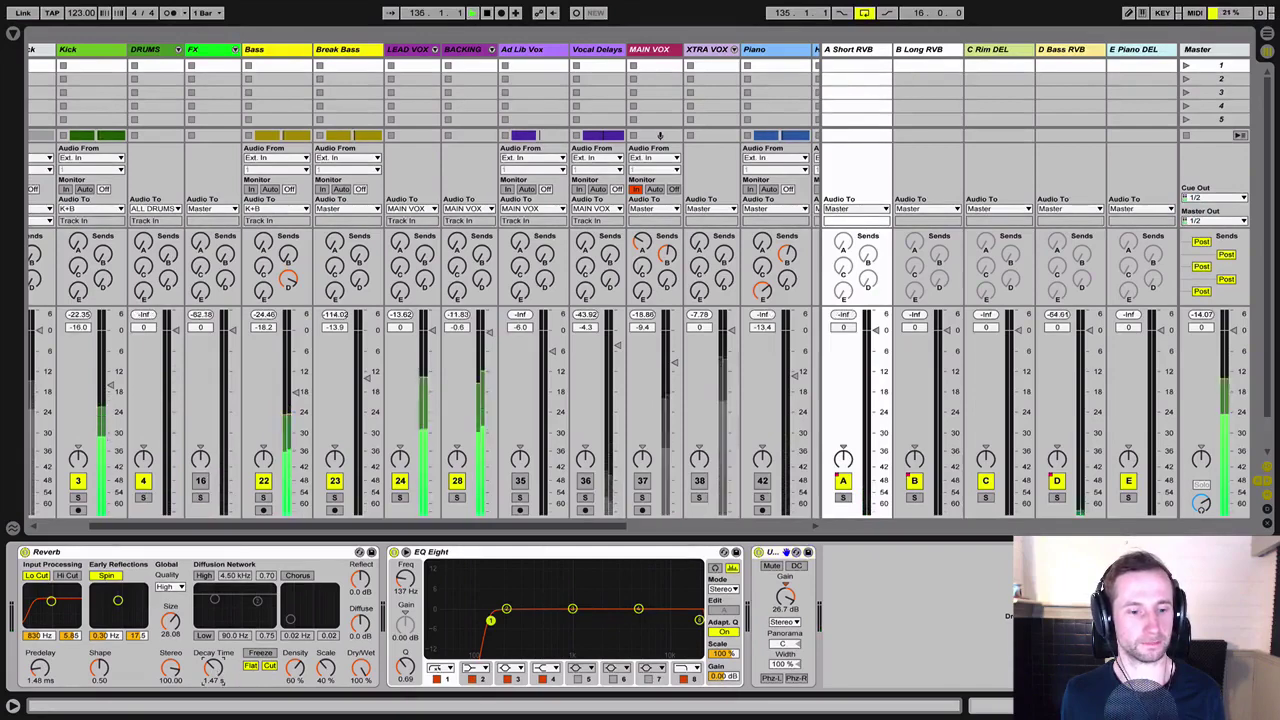
drag(217, 669, 217, 672)
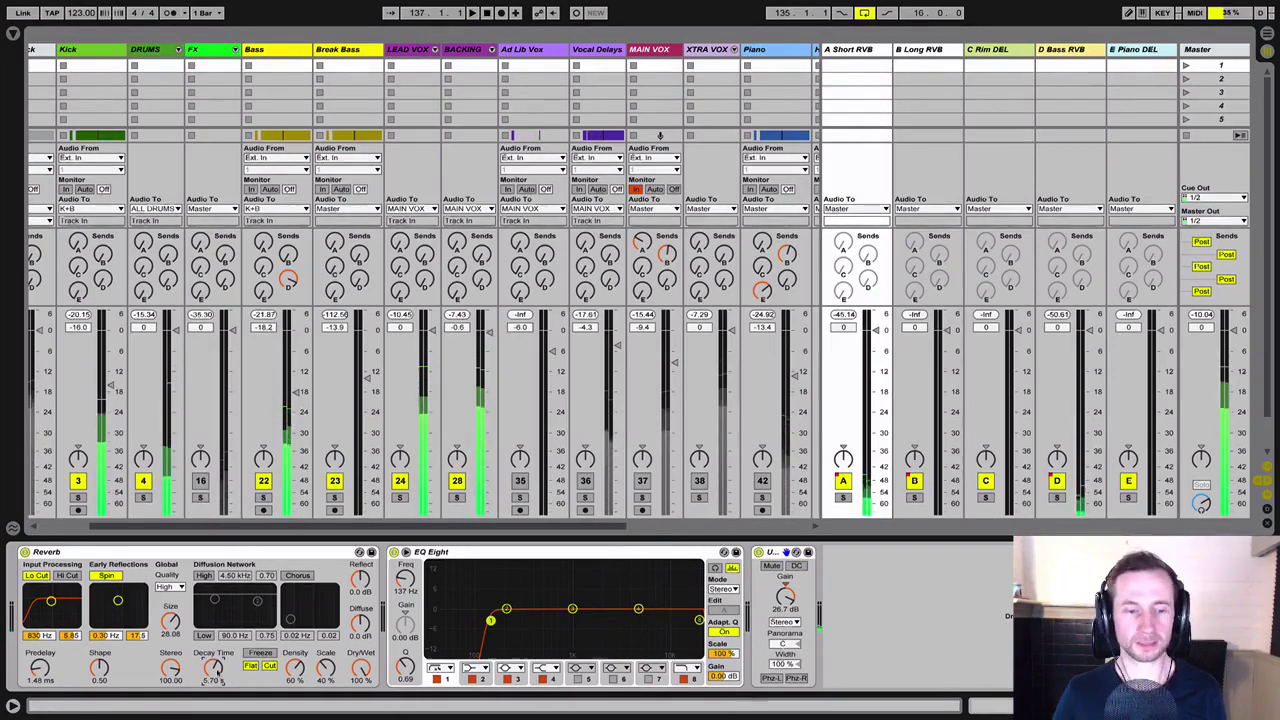
drag(213, 669, 213, 700)
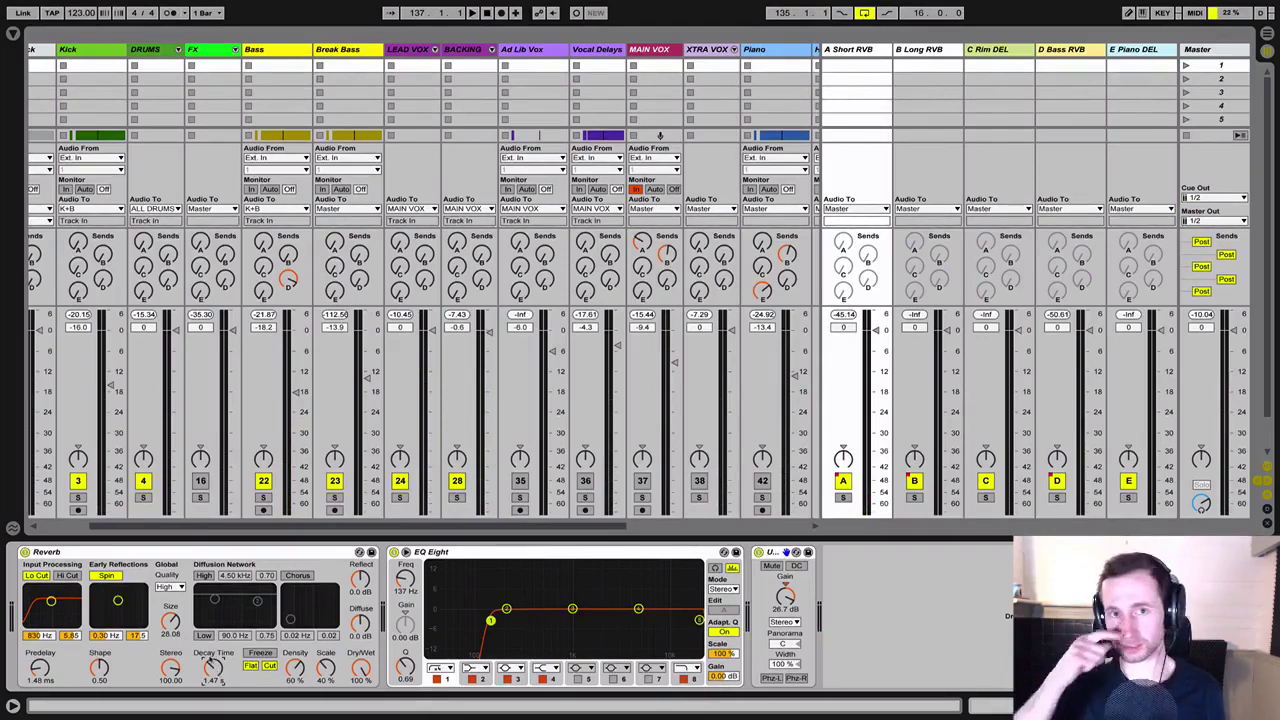
Set the A Short RVB Reverb's Decay Time to 5.96 s and add a Gate from the audio effects after the Utility
key(super+alt+b)
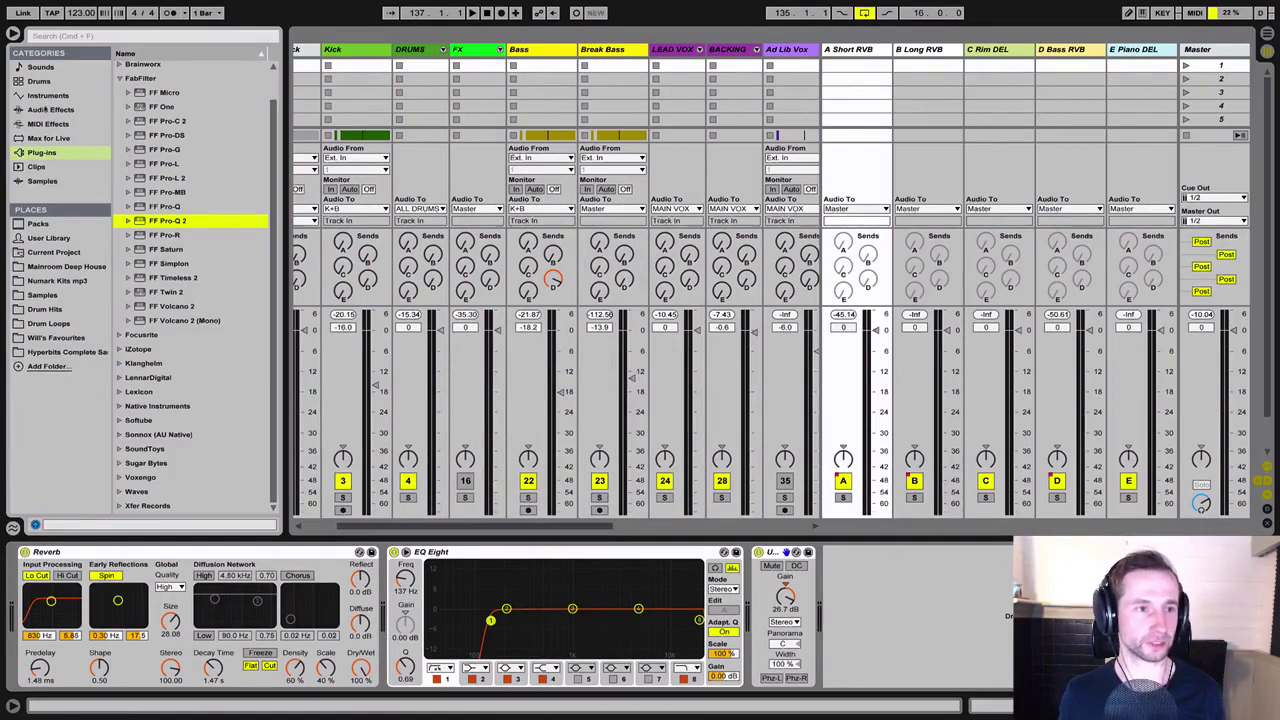
drag(218, 667, 218, 655)
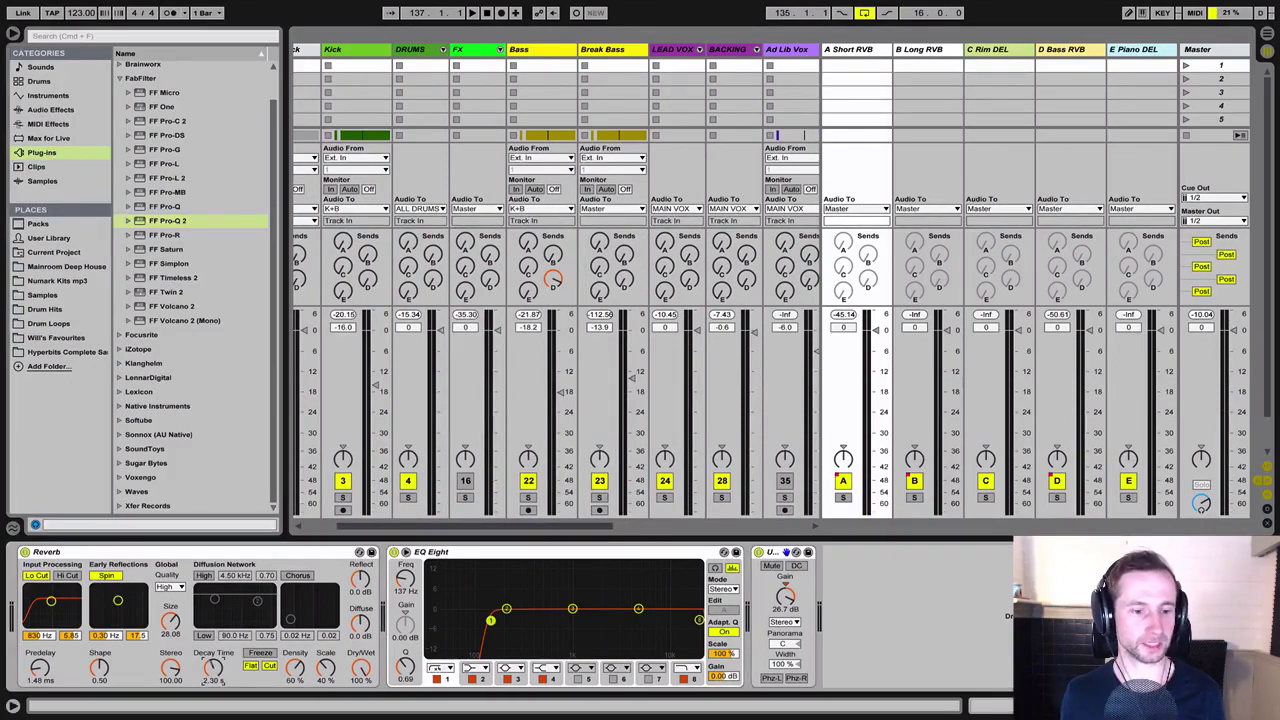
click(120, 78)
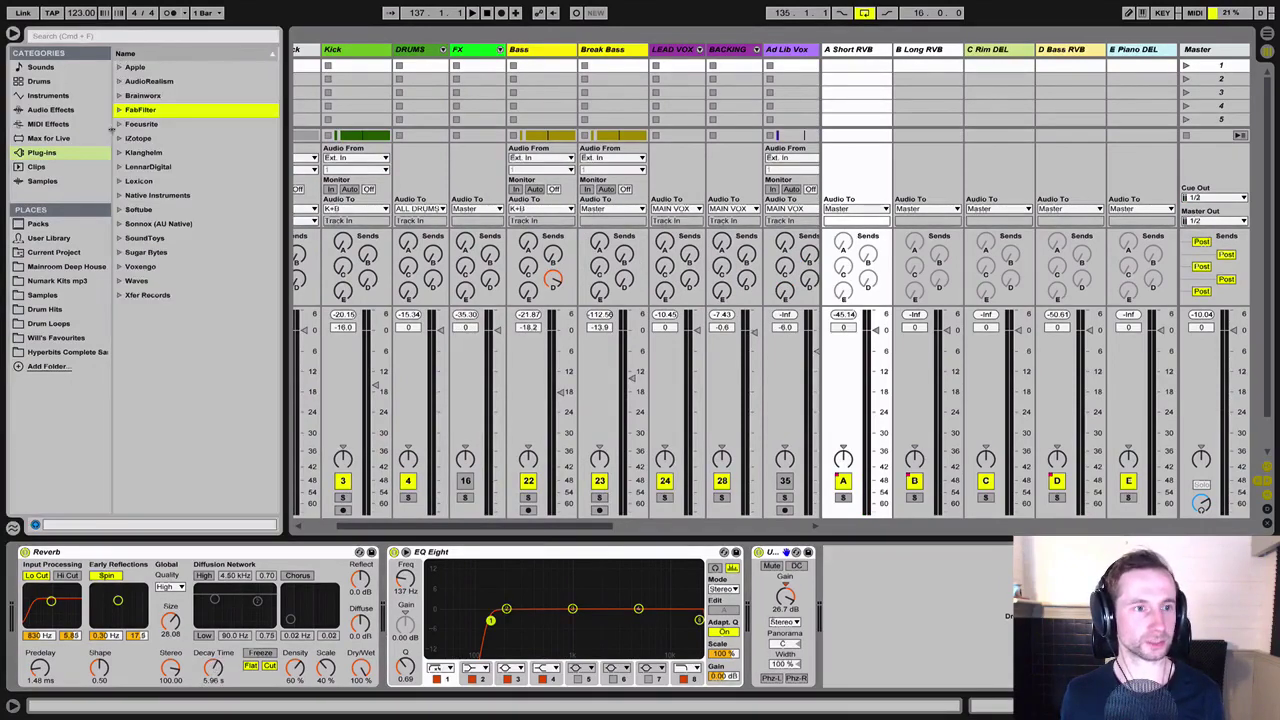
click(65, 107)
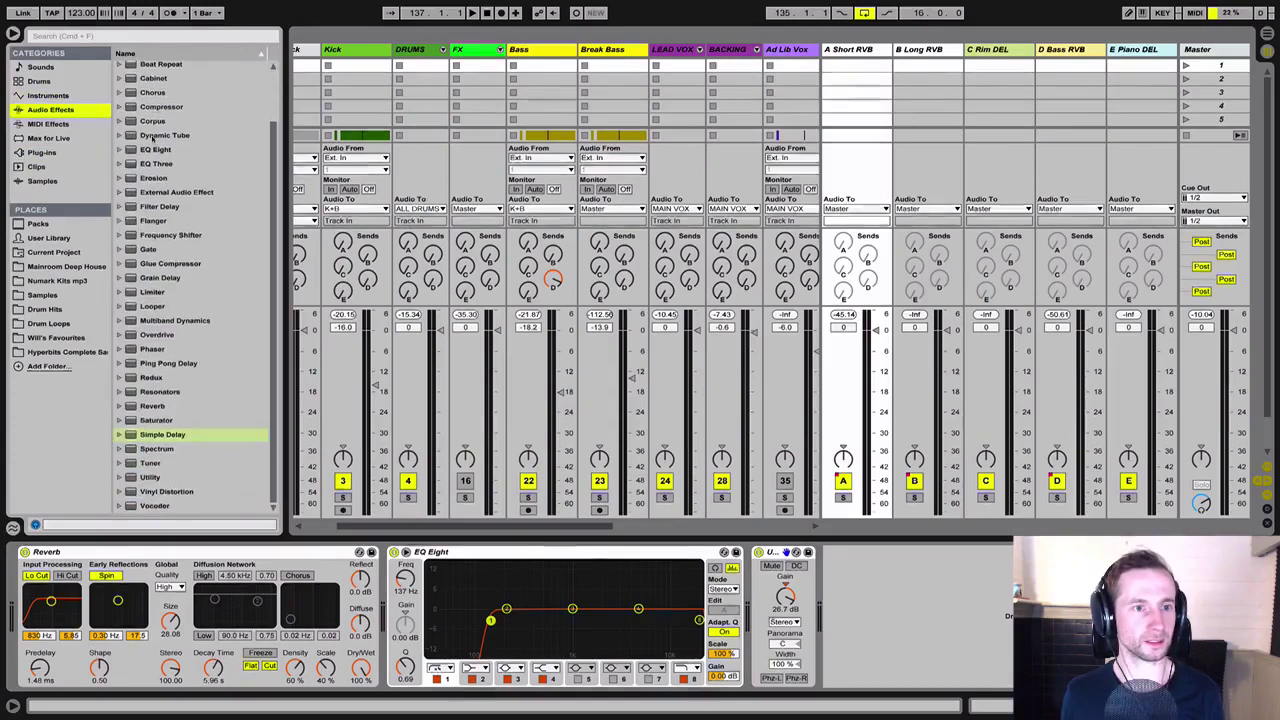
key(Up)
key(Up)
key(Up)
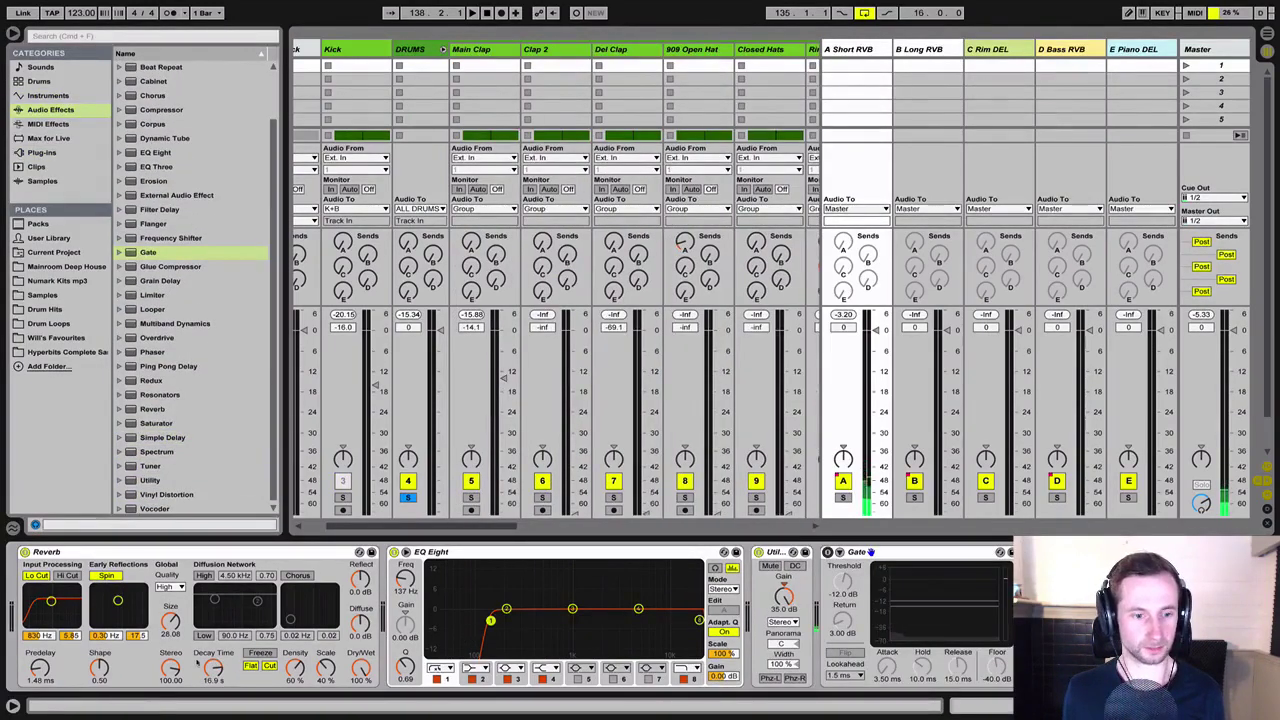
During playback with the Kick also soloed, set the A Short RVB Reverb's Decay Time to 2.75 s and the Gate's Threshold to -42.0 dB
drag(210, 678, 210, 676)
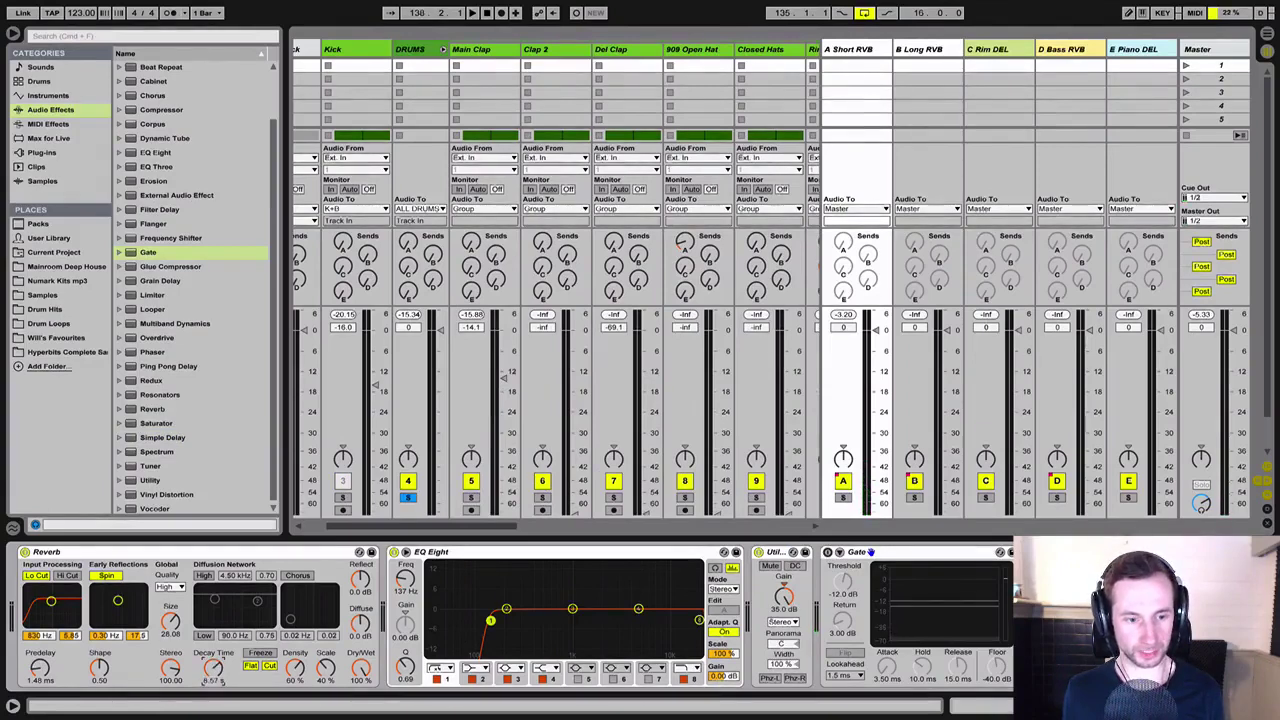
key(space)
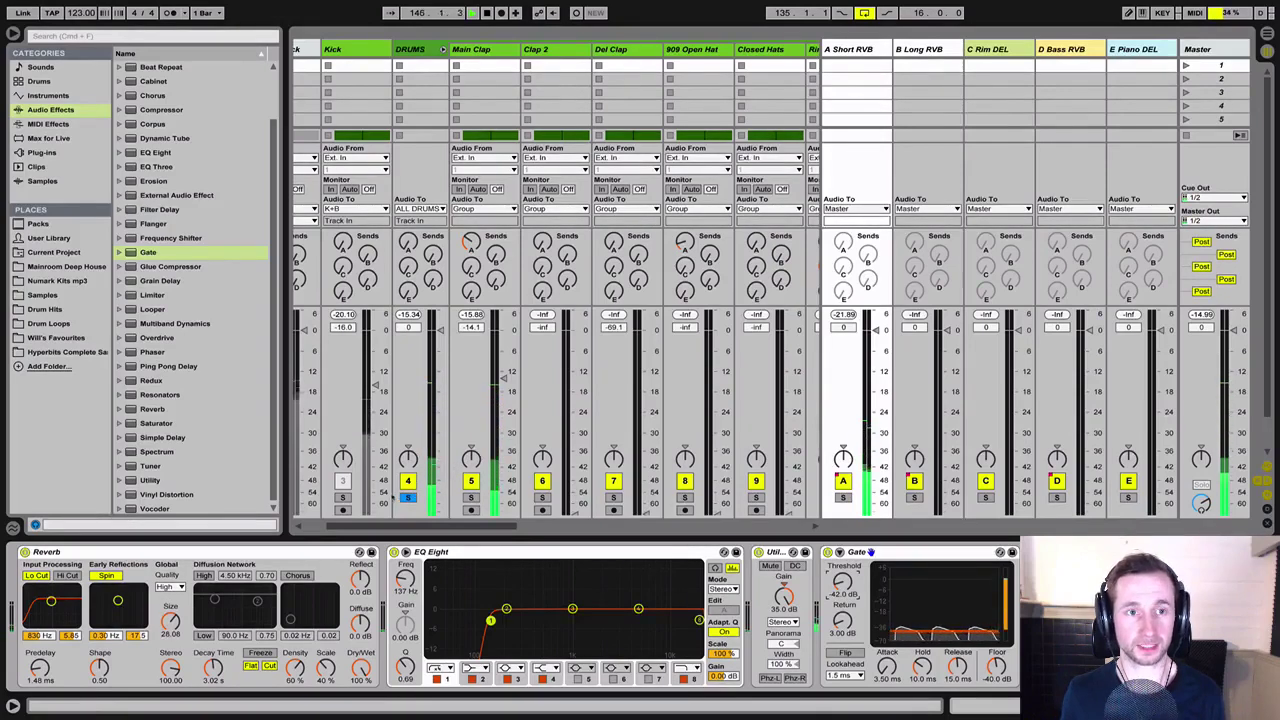
click(342, 497)
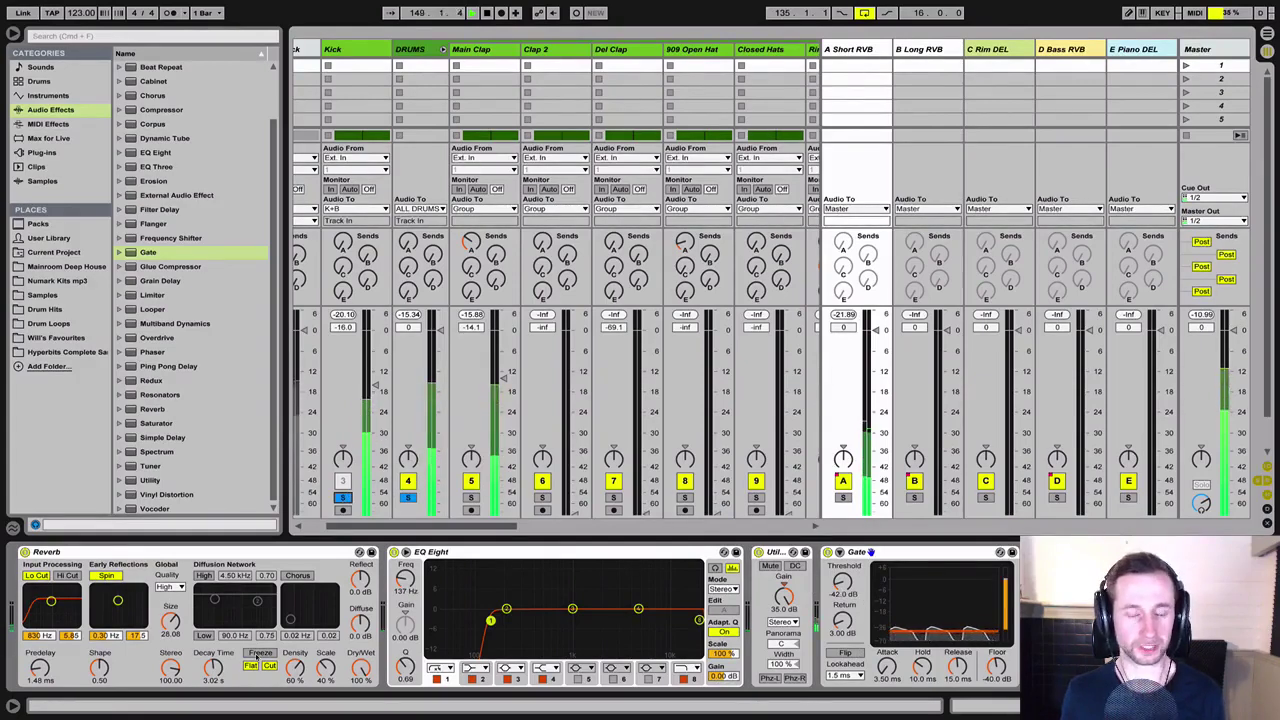
drag(213, 668, 213, 677)
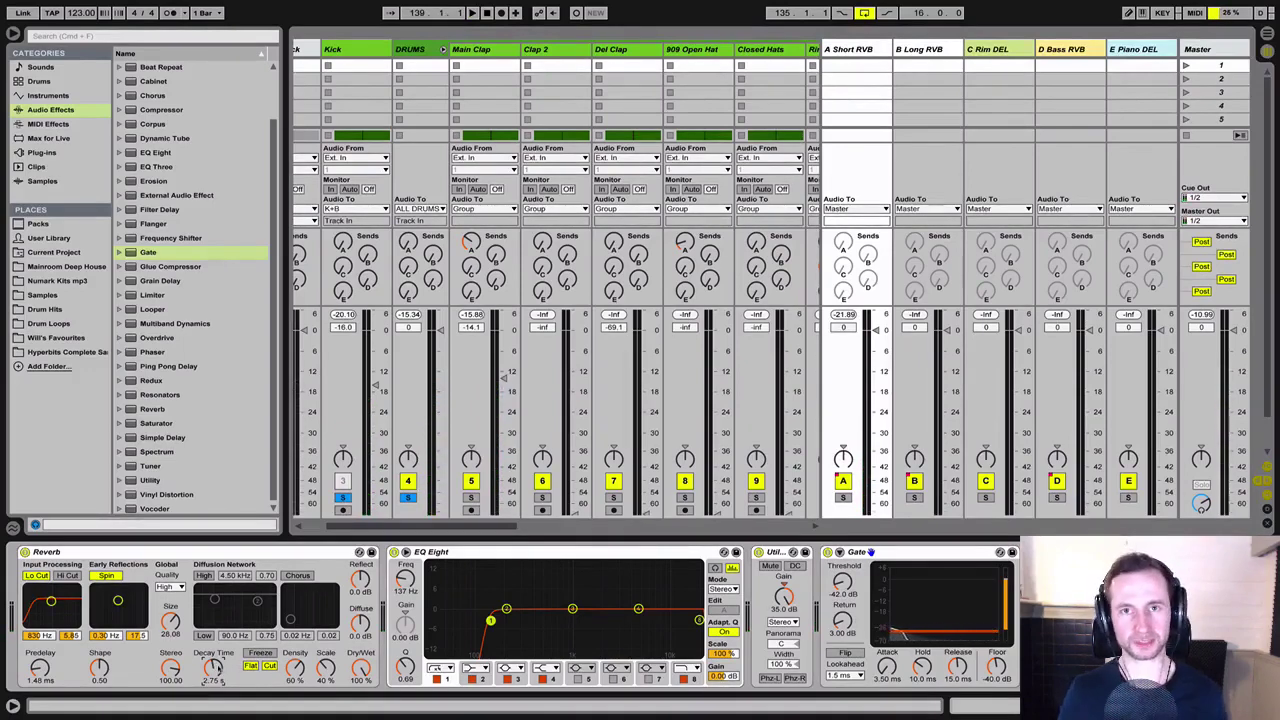
Play back the loop and try a Gate Threshold of -43.6 dB on A Short RVB
key(space)
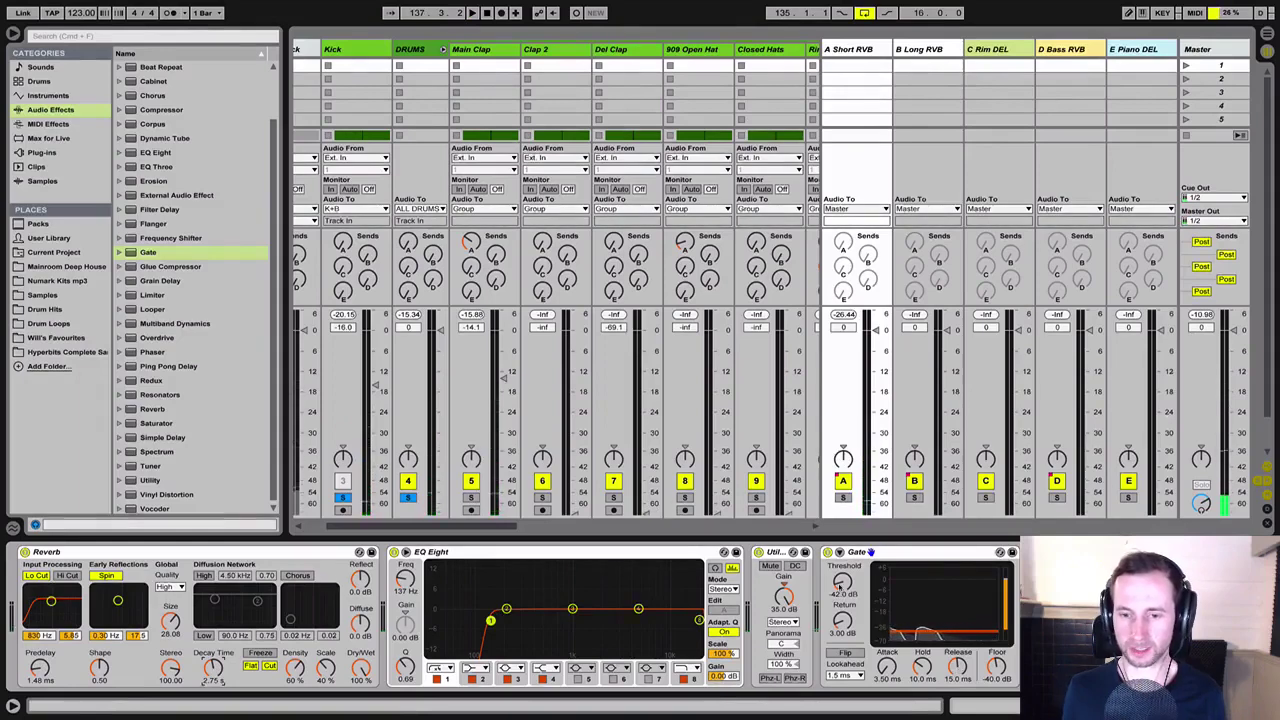
key(space)
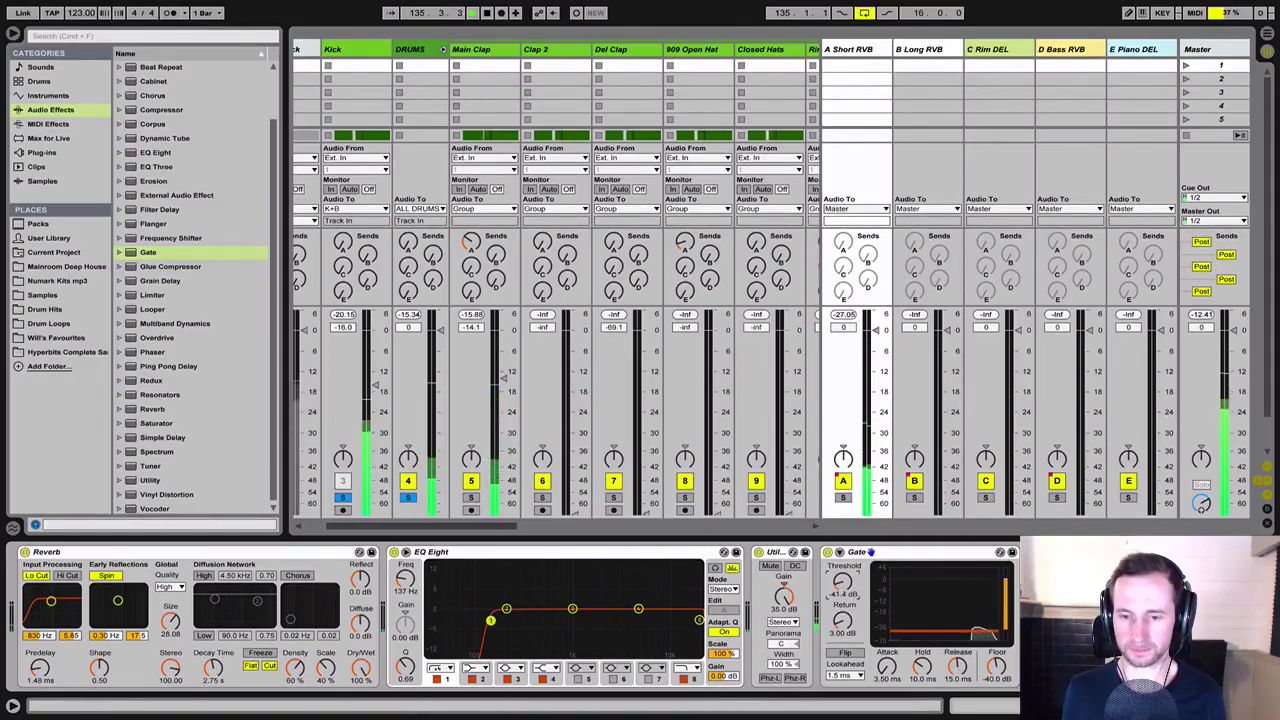
drag(842, 586, 842, 587)
key(space)
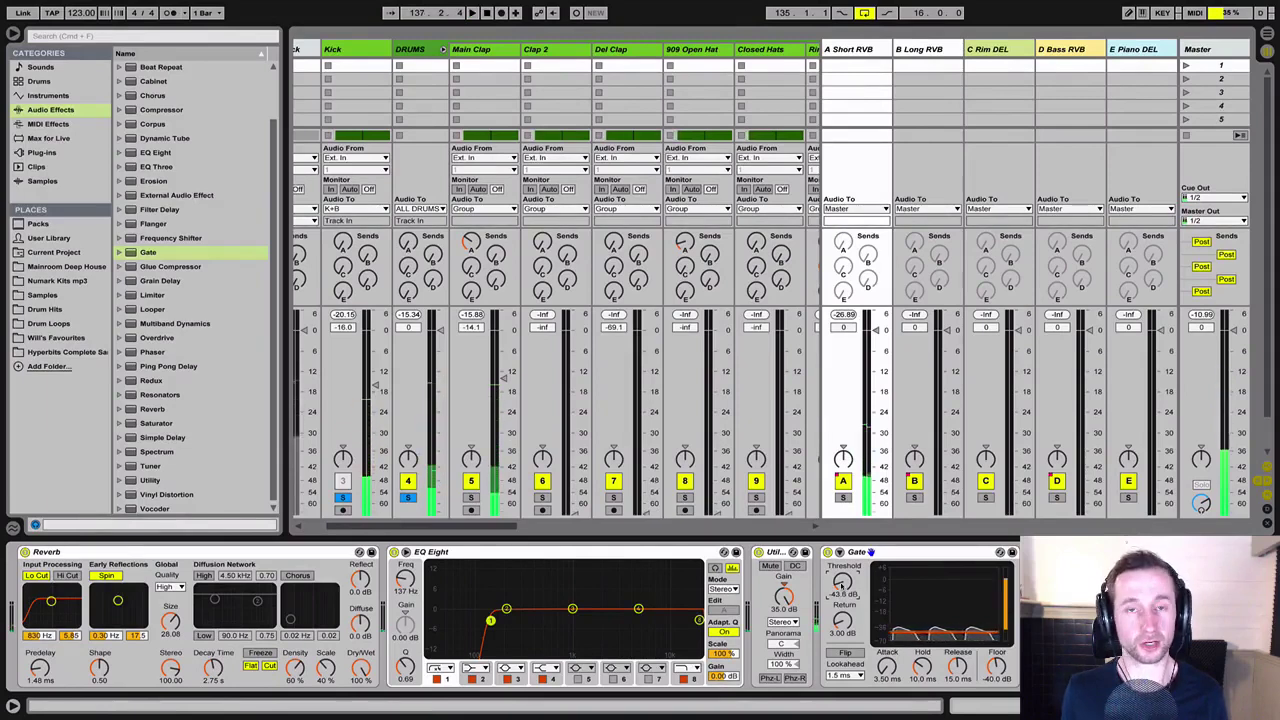
Compare the reverb with the Gate bypassed and enabled at 4.55 s Decay Time, trying a -42.2 dB Threshold during playback
click(827, 552)
key(space)
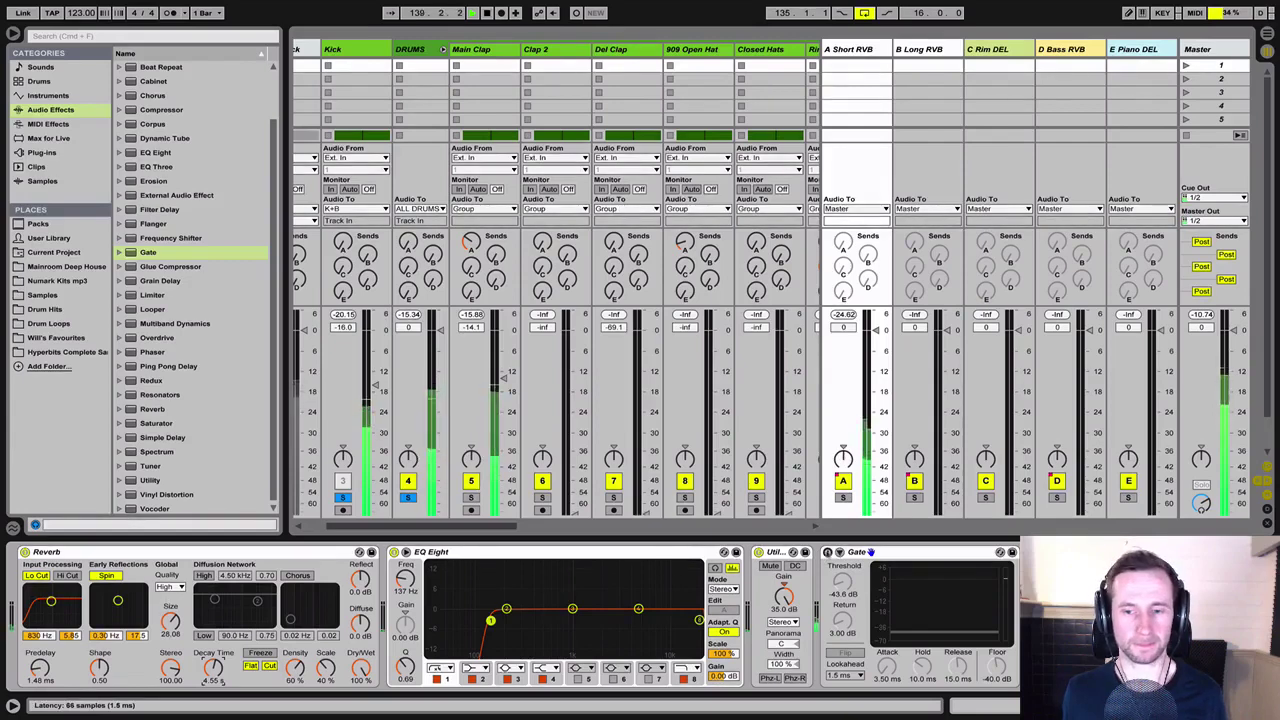
click(827, 552)
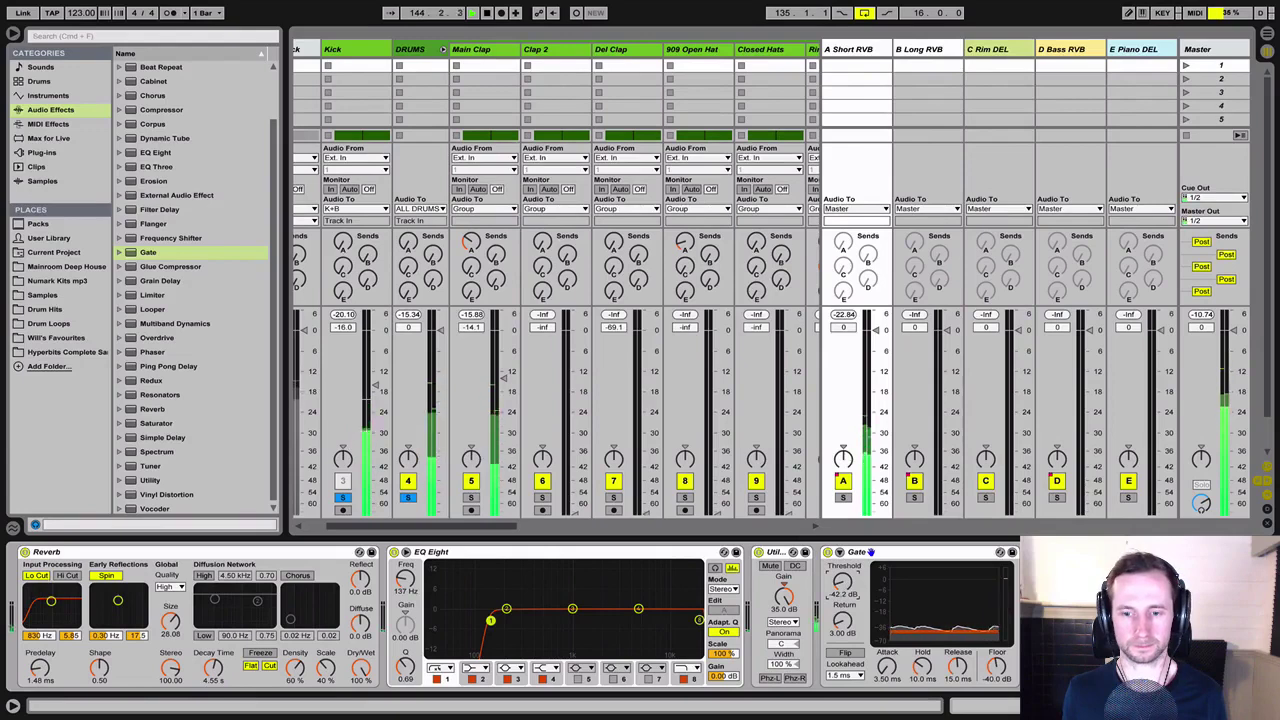
drag(847, 583, 847, 582)
key(space)
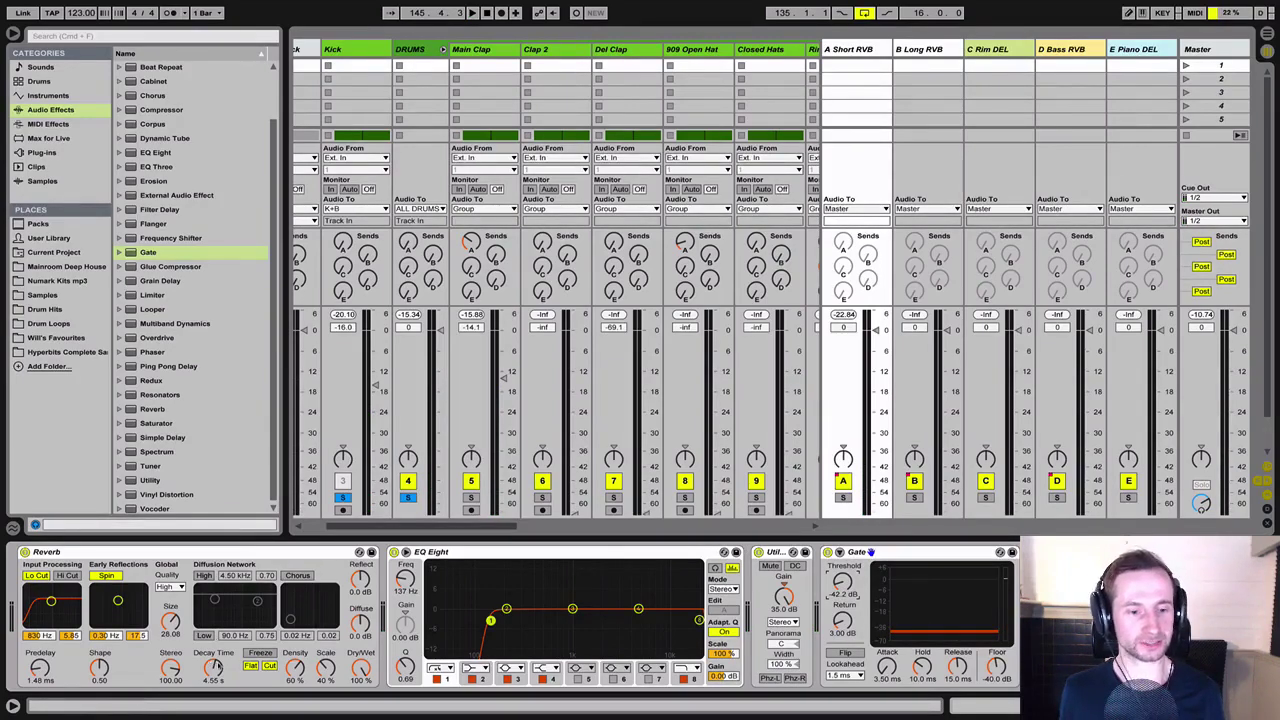
With the Gate bypassed on A Short RVB, set the Utility's Gain to 30 dB and play back the loop
click(878, 49)
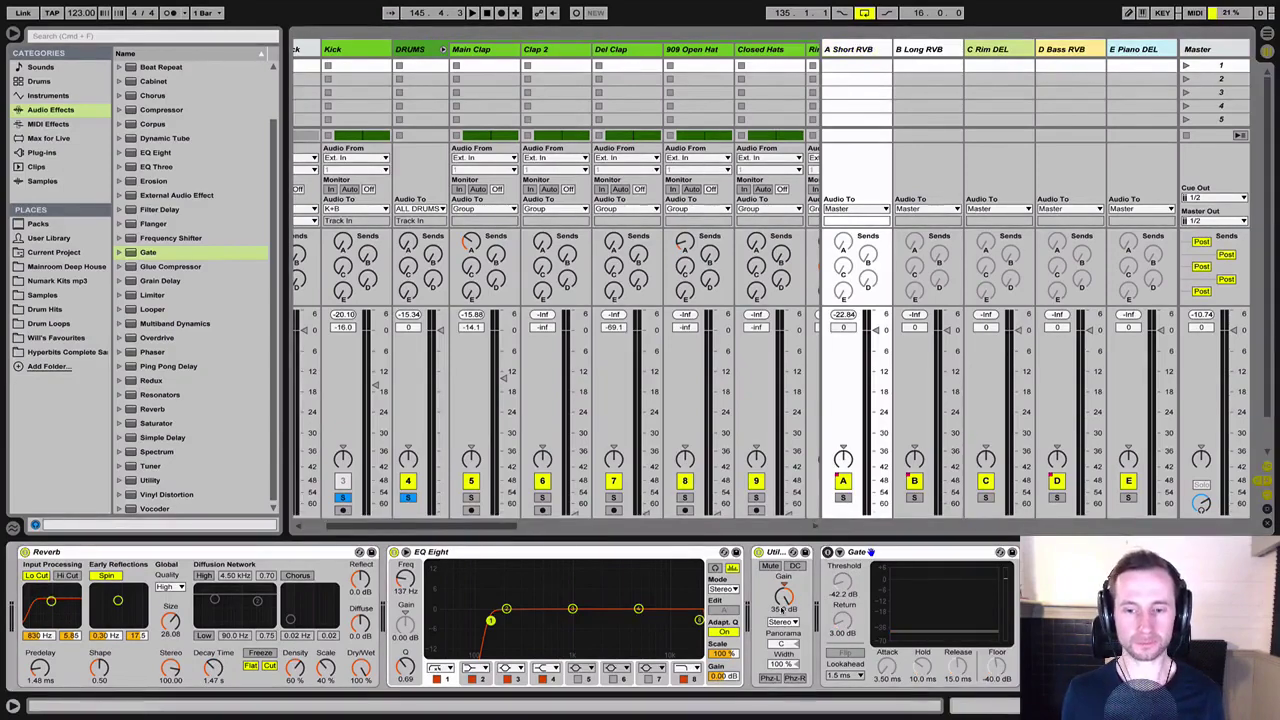
text(30)
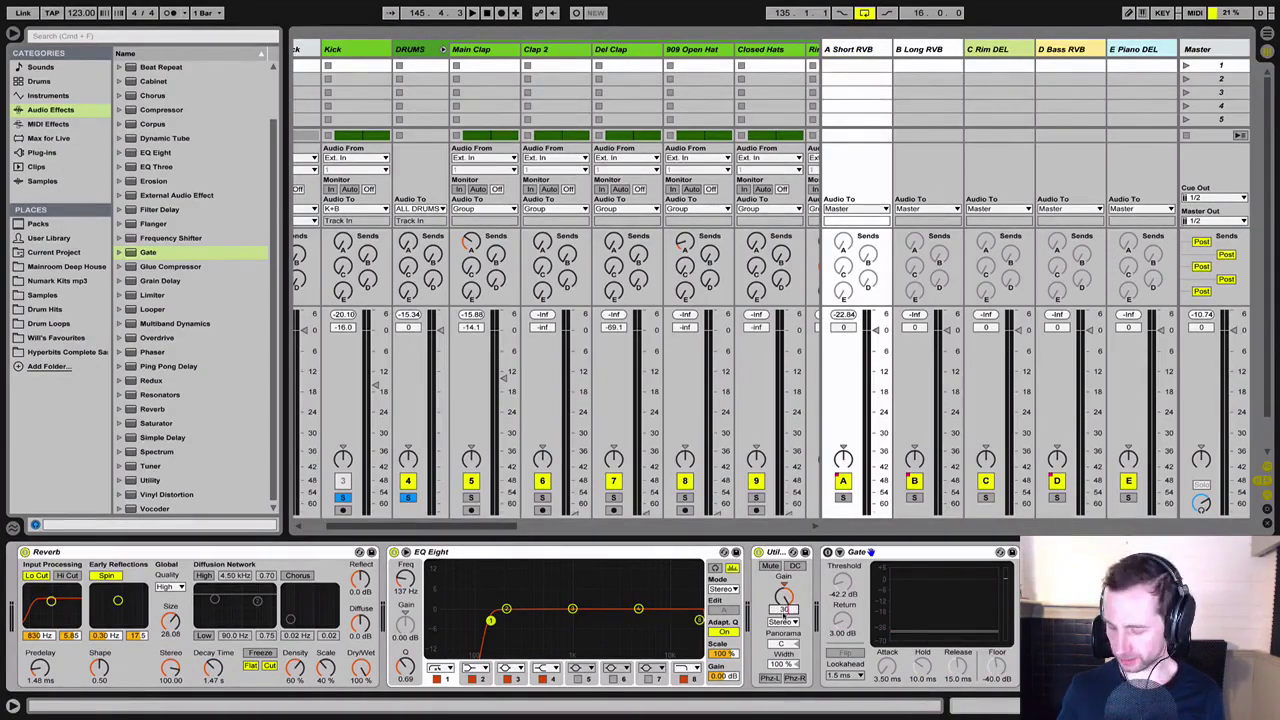
key(Return)
key(space)
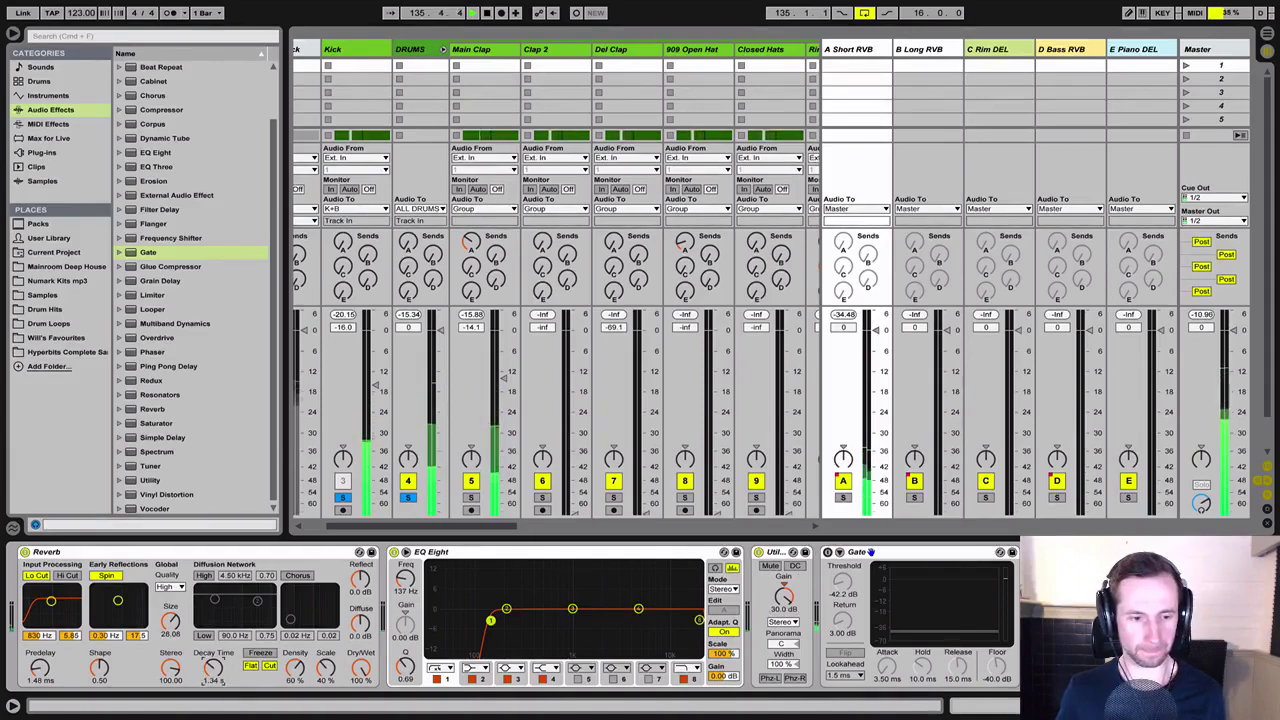
Set the Reverb's Decay Time to 1.17 s and take Main Clap's A send down to -inf dB and back up during playback
drag(213, 668, 213, 675)
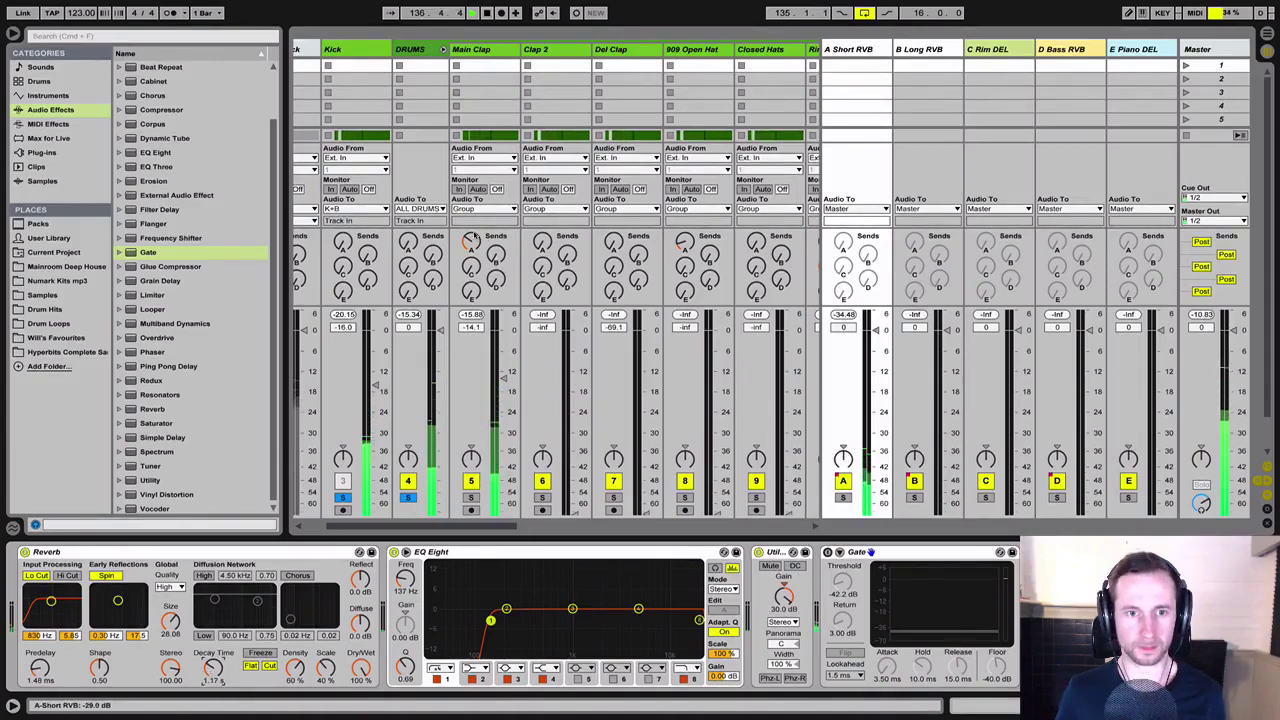
drag(472, 242, 472, 285)
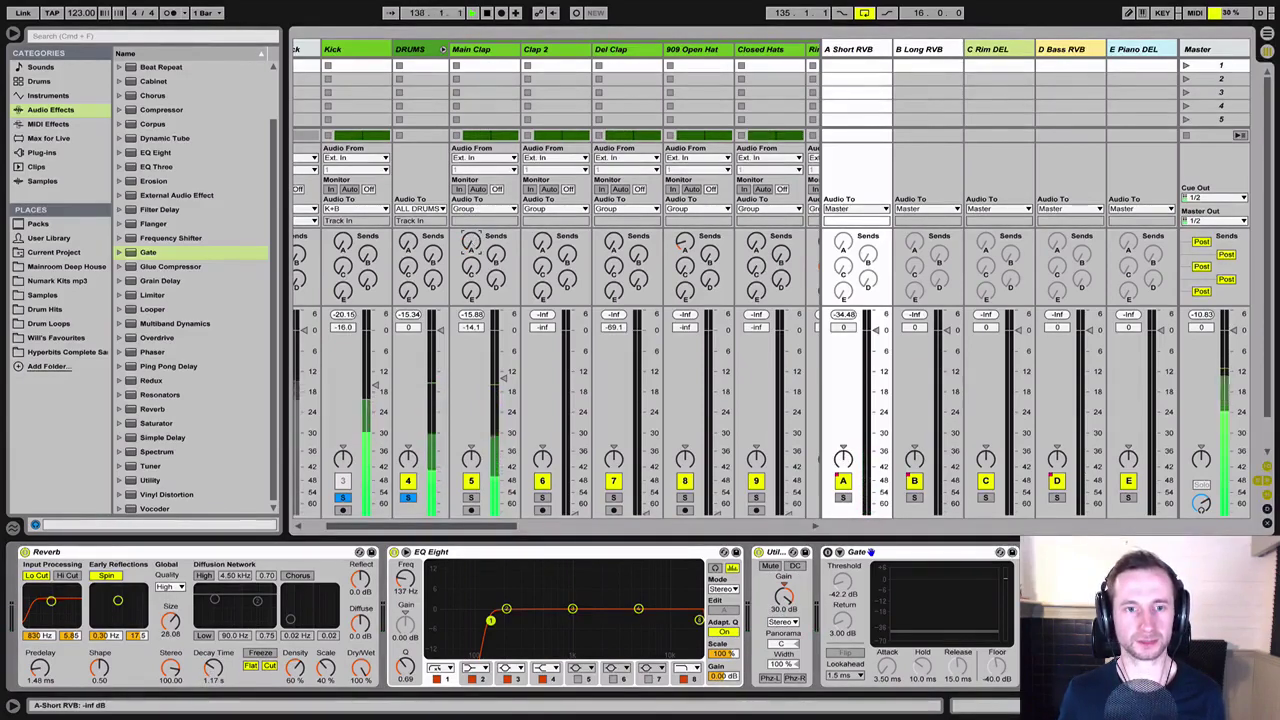
drag(475, 239, 472, 227)
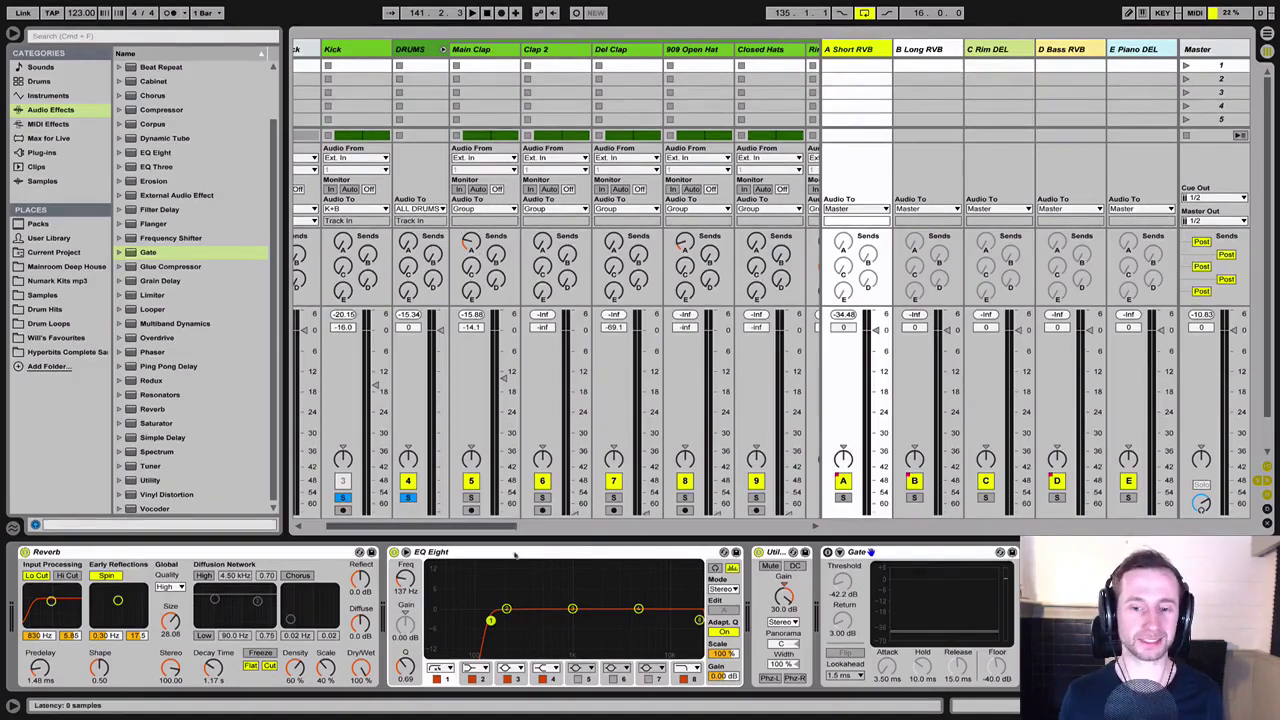
Delete the Gate from A Short RVB and add a Compressor between the EQ Eight and the Utility
click(876, 554)
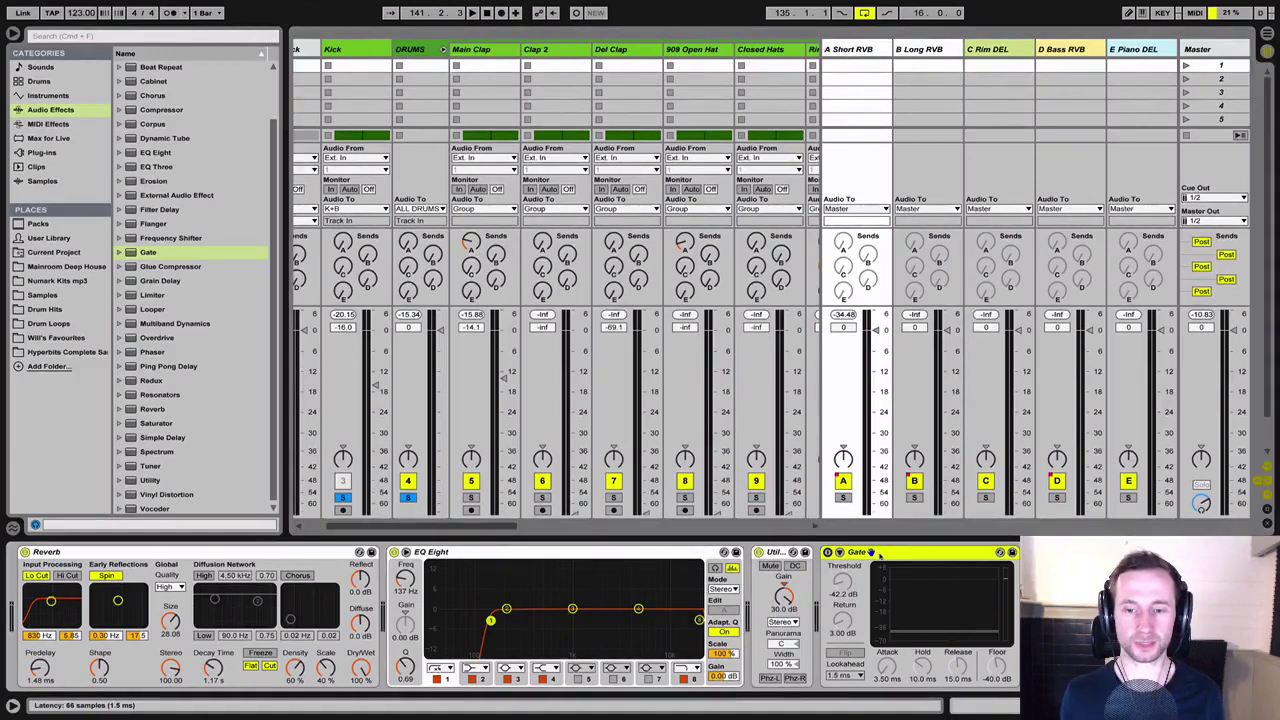
key(Delete)
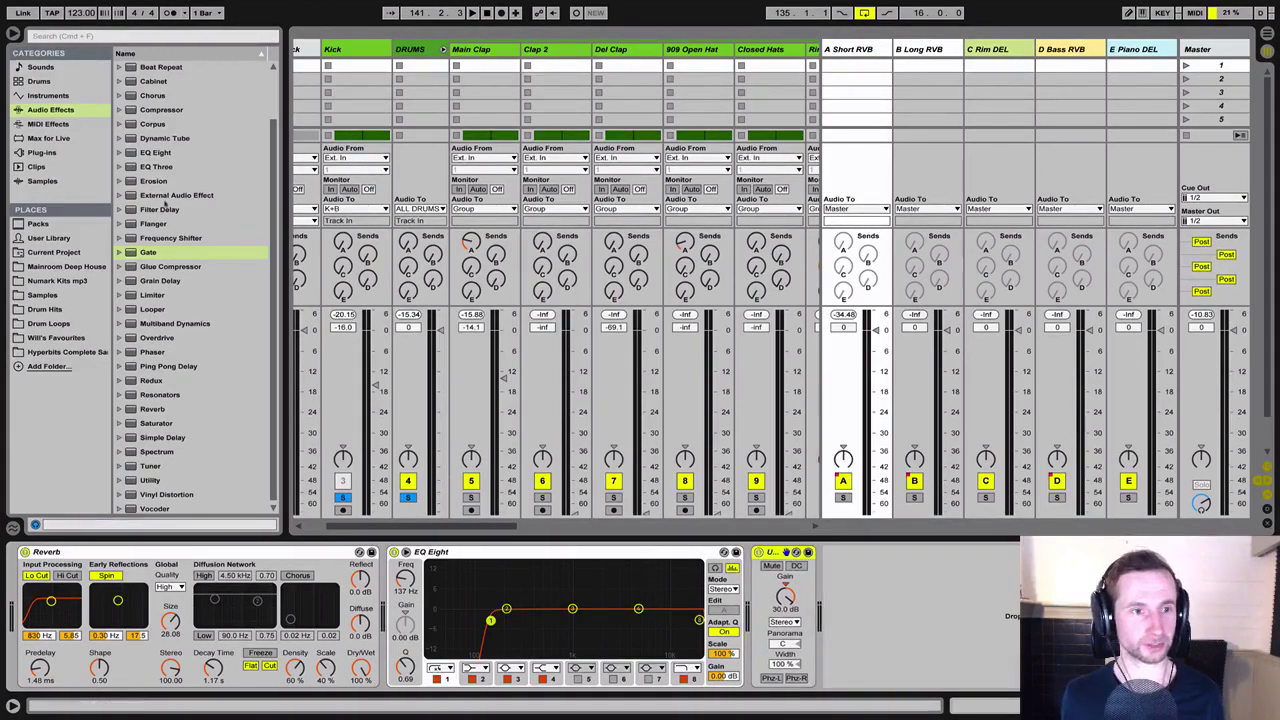
mouse_move(163, 110)
mouse_down()
mouse_move(378, 592)
mouse_move(750, 582)
mouse_up()
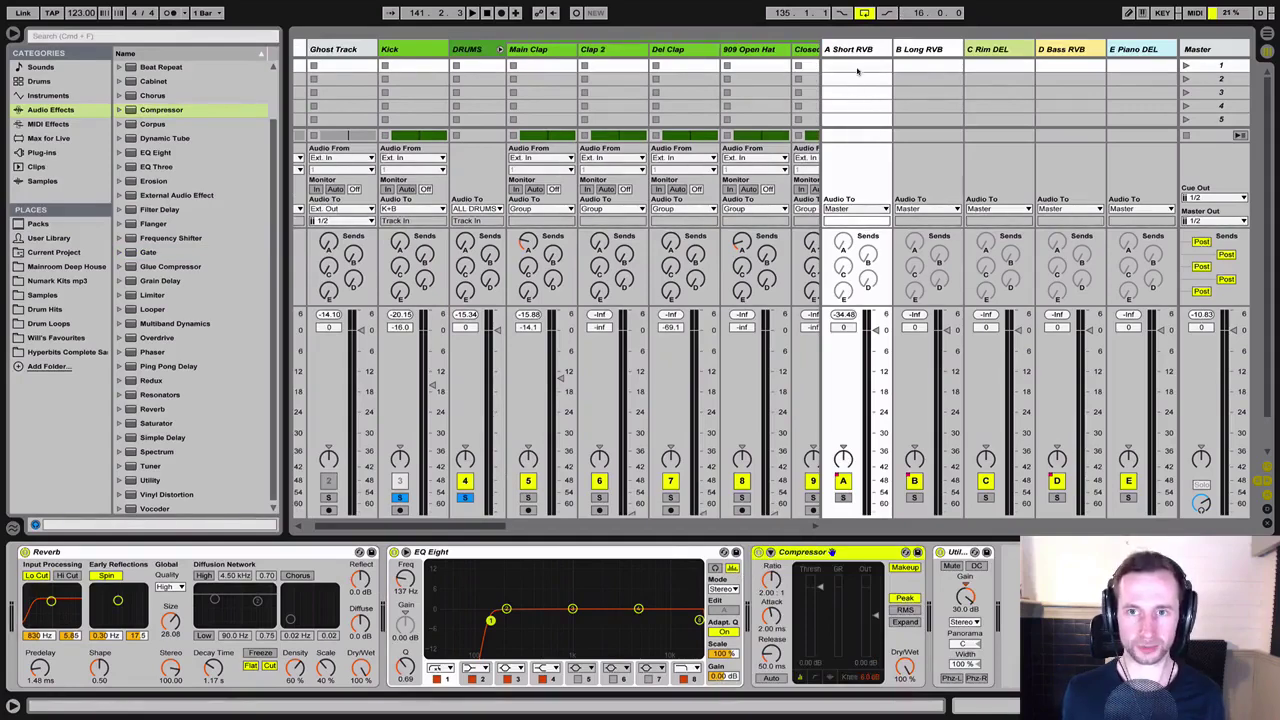
Expand the Compressor's sidechain section and set its input to the Main Clap track
click(770, 552)
click(781, 588)
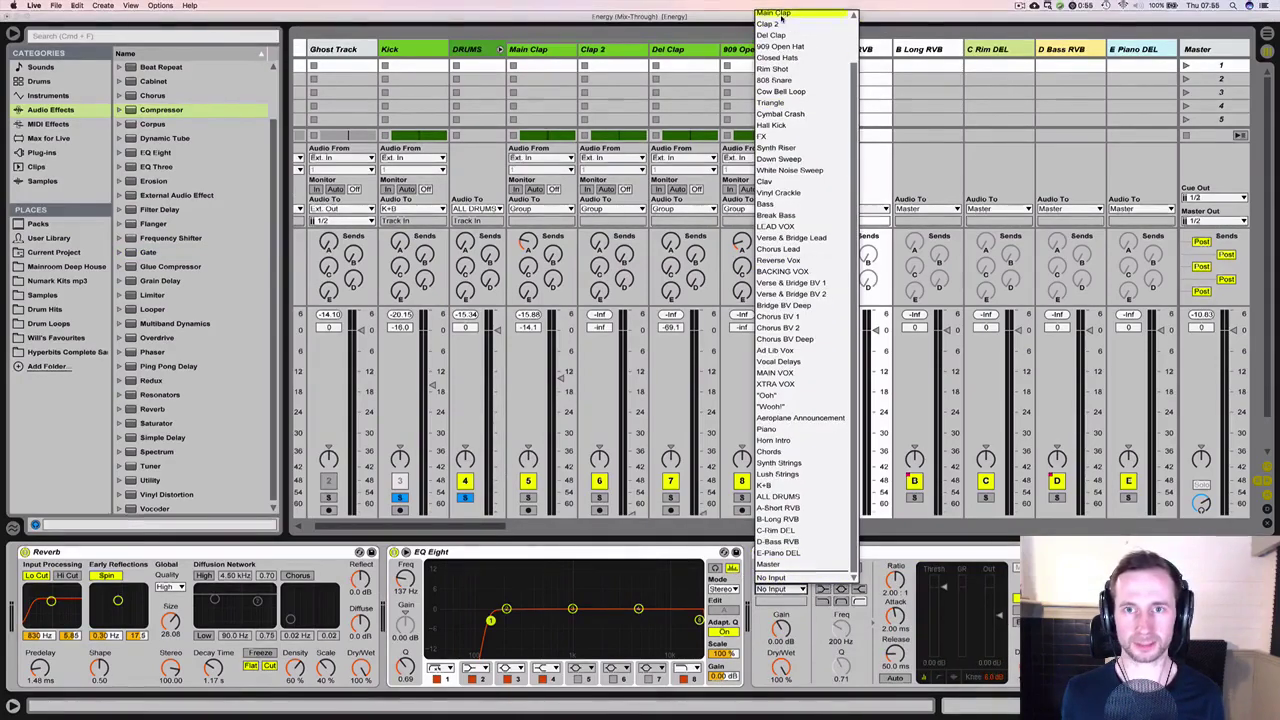
click(781, 13)
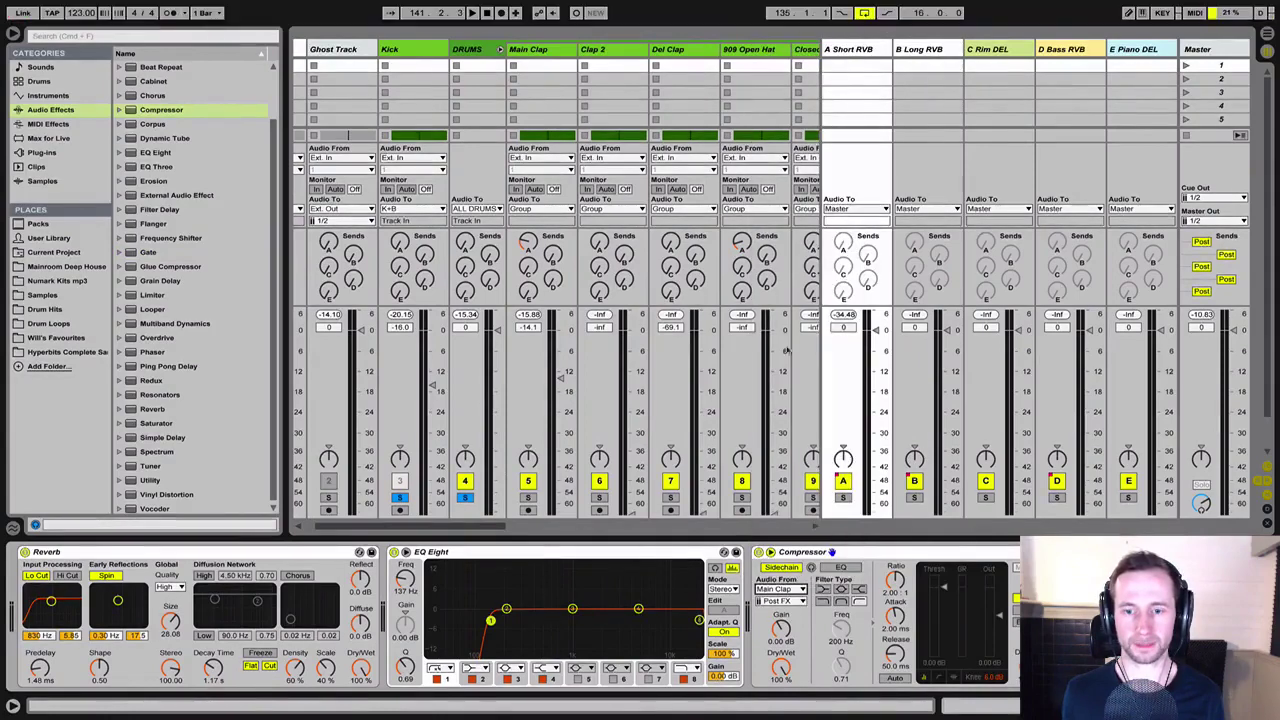
During playback, set the Compressor's Ratio to 2.17, Attack to 0.01 ms and Release to 162 ms, undoing the sidechain gain boost
key(space)
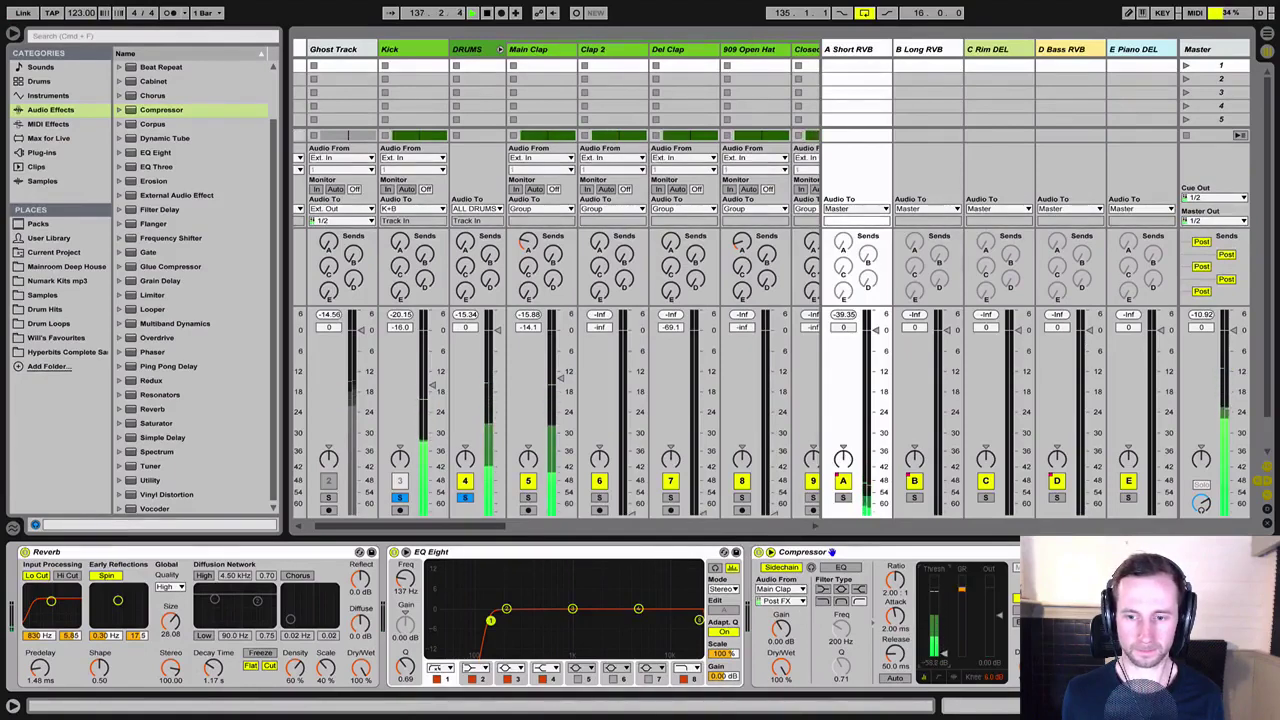
drag(896, 581, 896, 556)
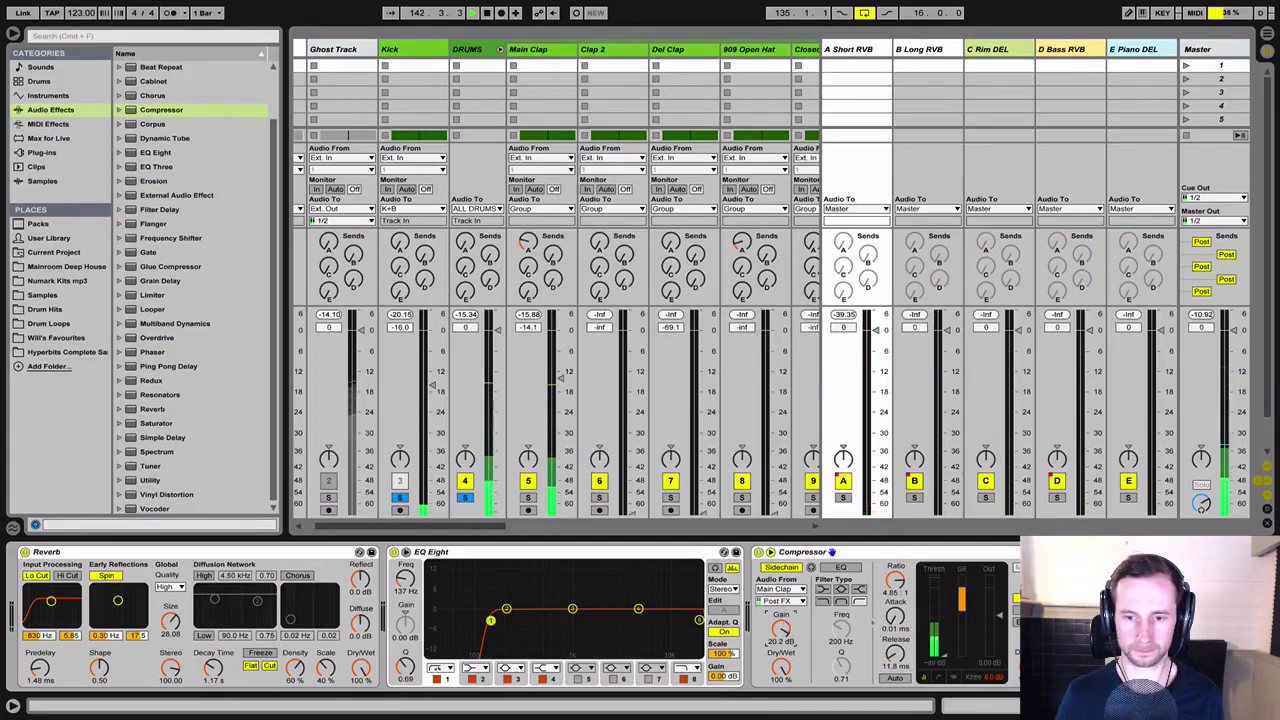
key(super+z)
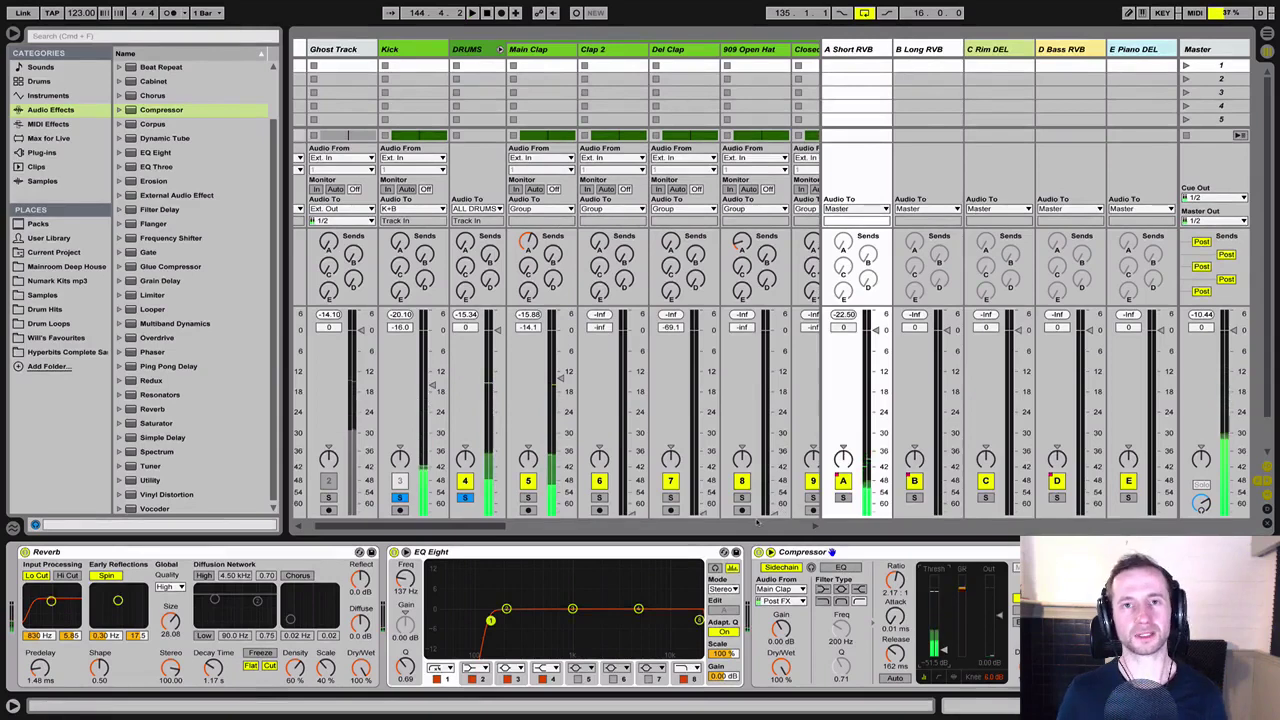
Stop playback and select the Main Clap track to show its device chain
key(space)
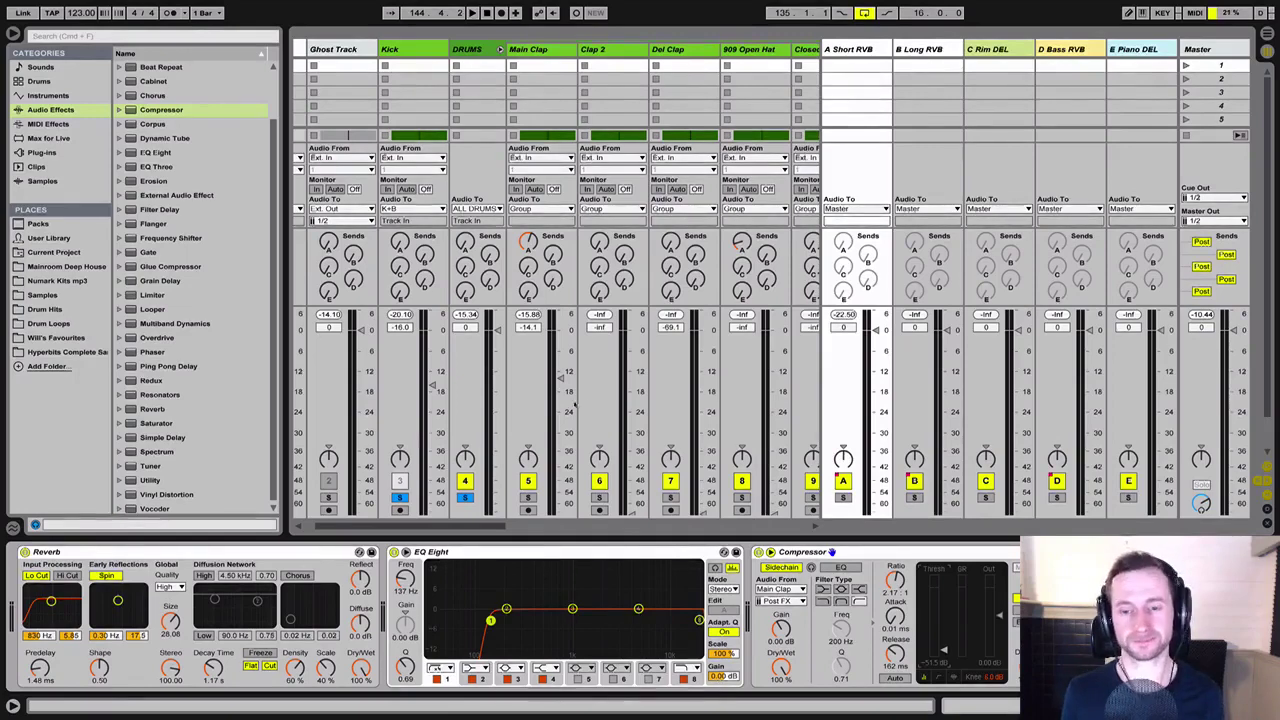
click(549, 55)
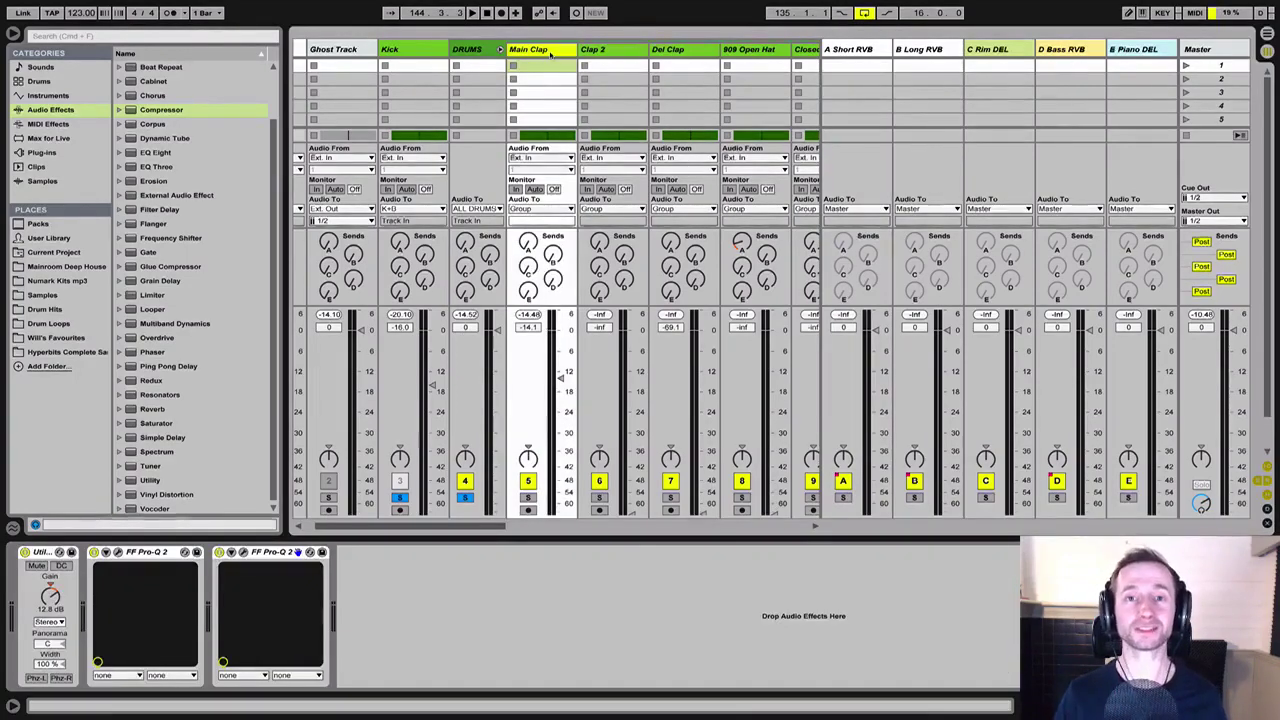